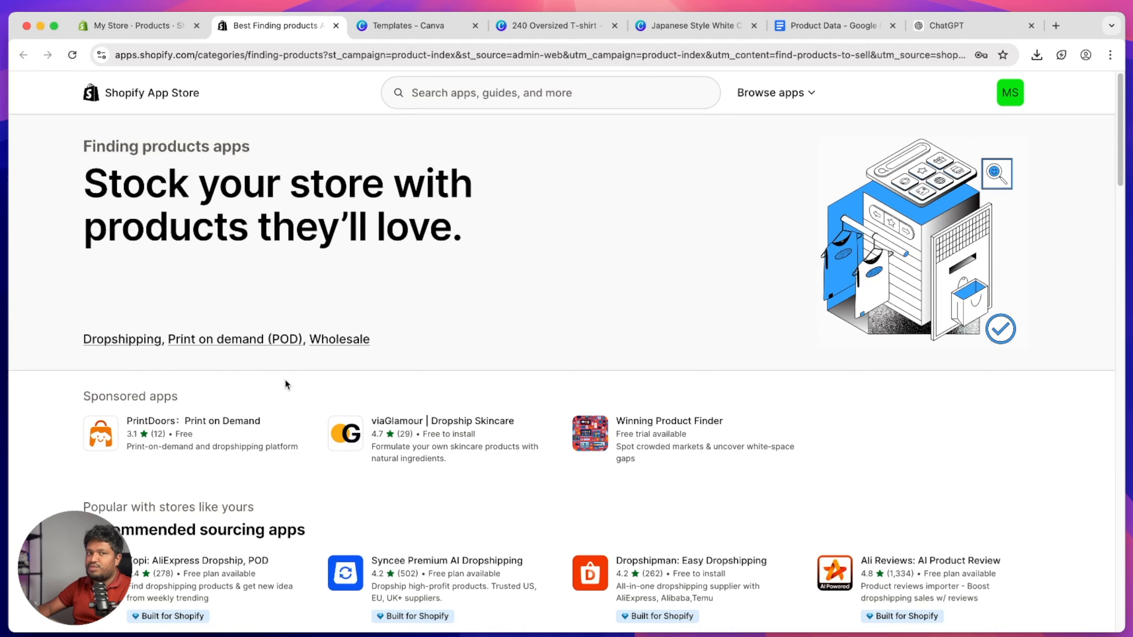
Close the Shopify App Store page and begin a custom-size design in Canva with width and height of 1000 px.
{"action": "key", "text": "super+w"}
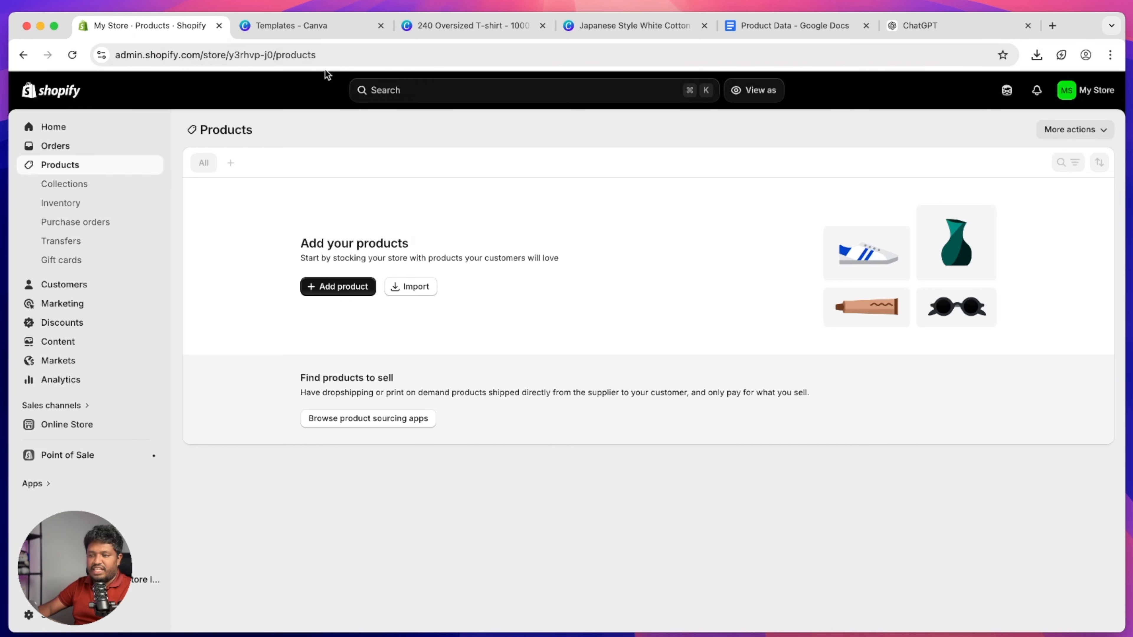
{"action": "left_click", "coordinate": [334, 31]}
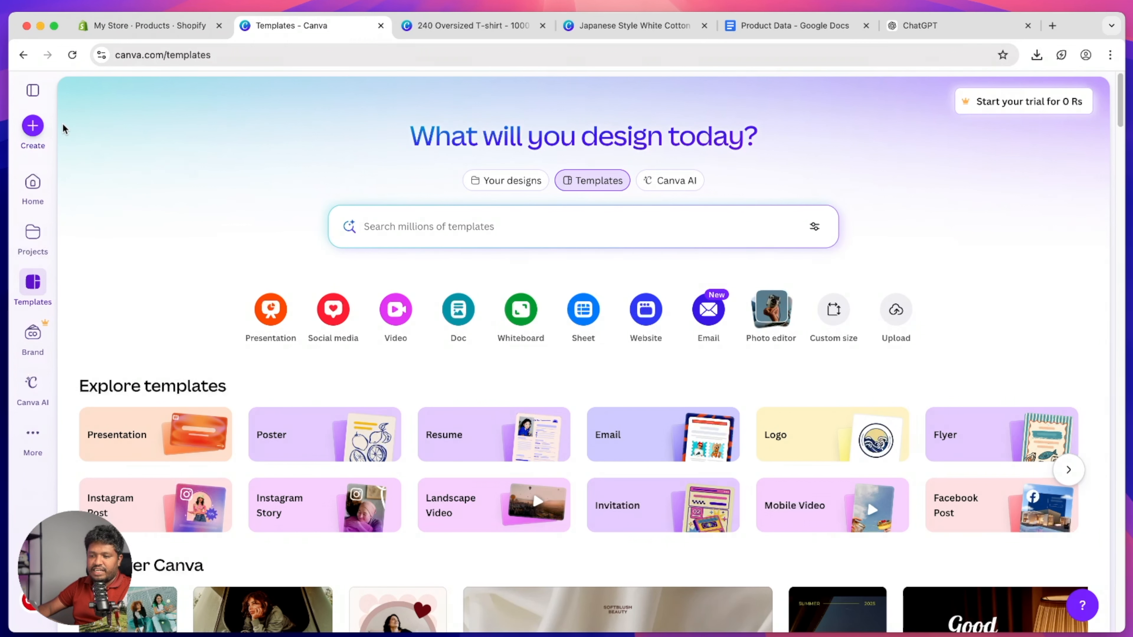
{"action": "left_click", "coordinate": [33, 127]}
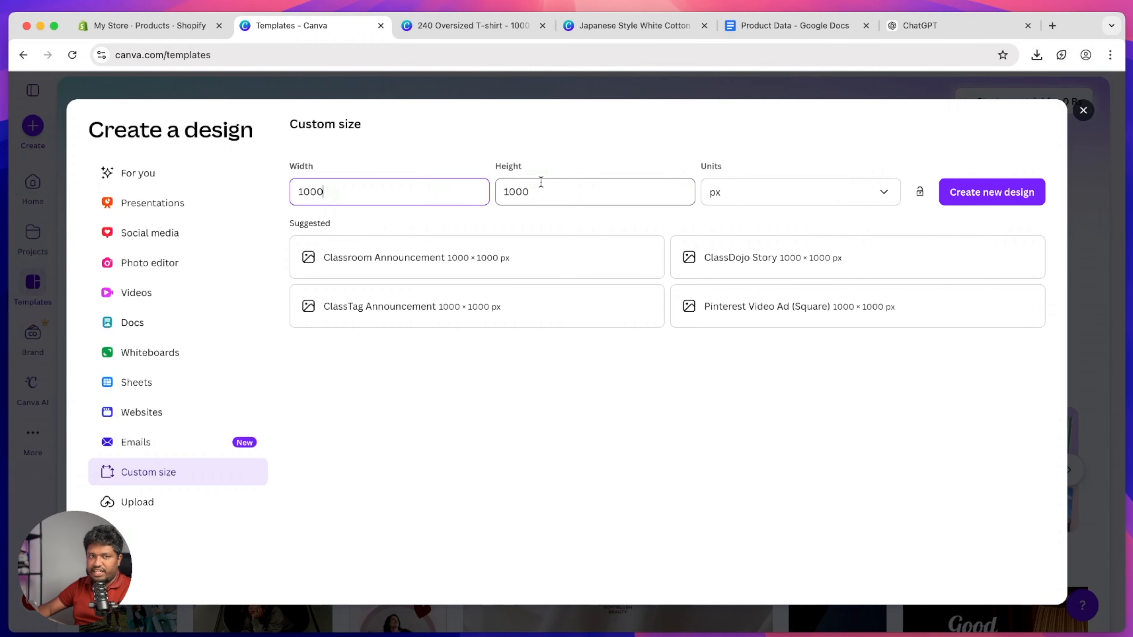
Switch to the 240 Oversized T-shirt design in Canva and look through the product images on pages 1 to 4.
{"action": "left_click", "coordinate": [497, 27]}
{"action": "left_click", "coordinate": [414, 576]}
{"action": "left_click", "coordinate": [502, 575]}
{"action": "left_click", "coordinate": [590, 575]}
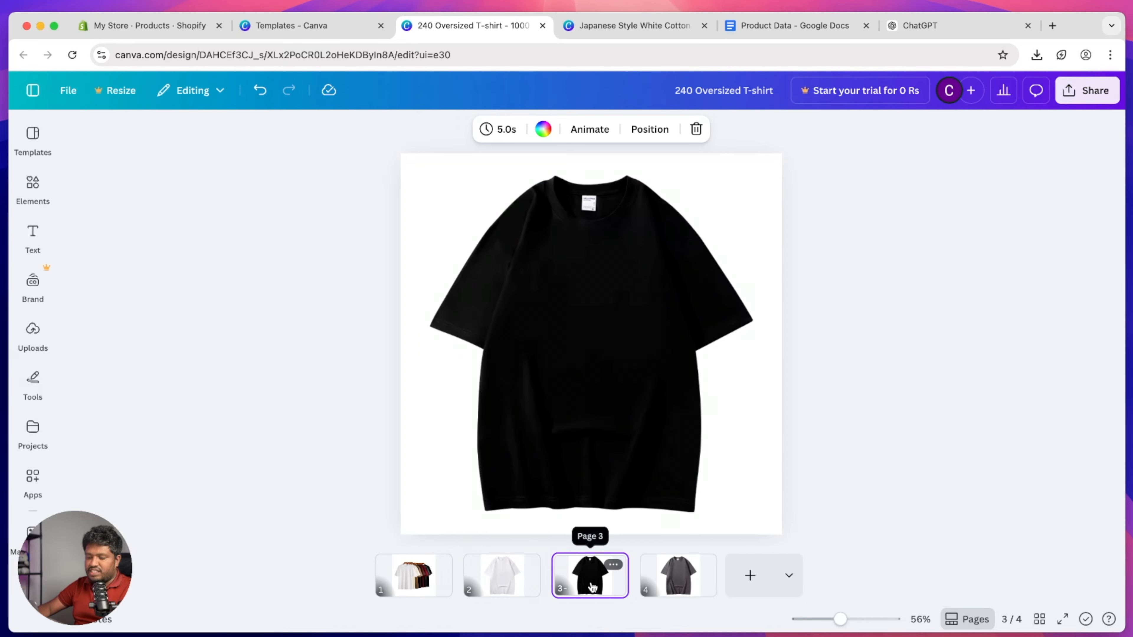
{"action": "left_click", "coordinate": [648, 584]}
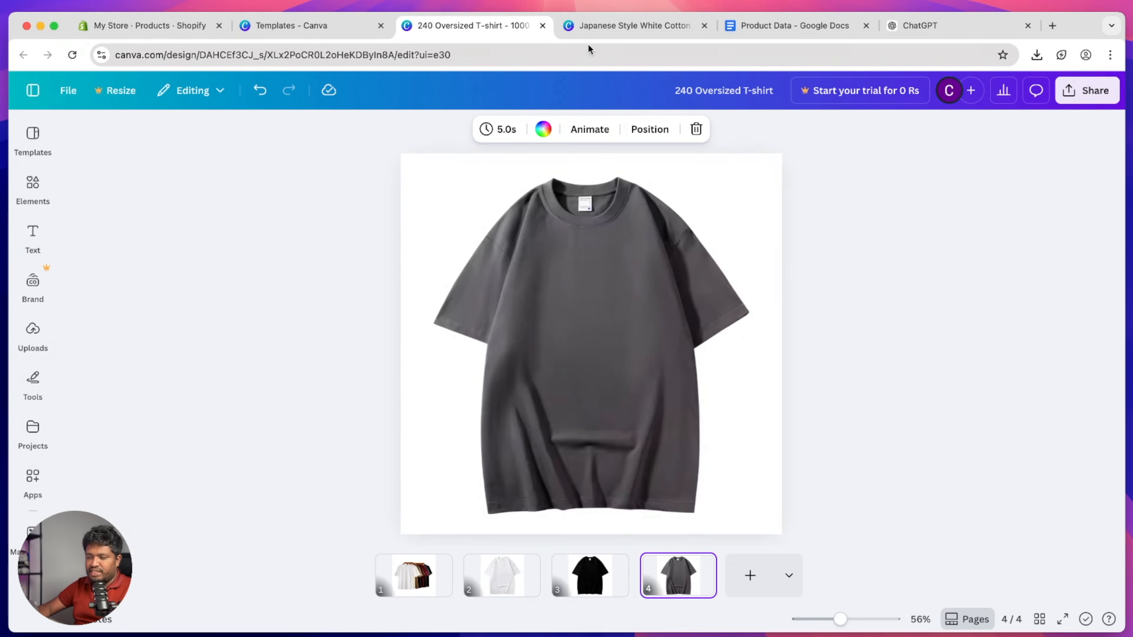
Switch to the Japanese Style White Cotton Tee design and look through the product images on pages 1 to 4.
{"action": "left_click", "coordinate": [597, 26]}
{"action": "left_click", "coordinate": [536, 575]}
{"action": "left_click", "coordinate": [625, 578]}
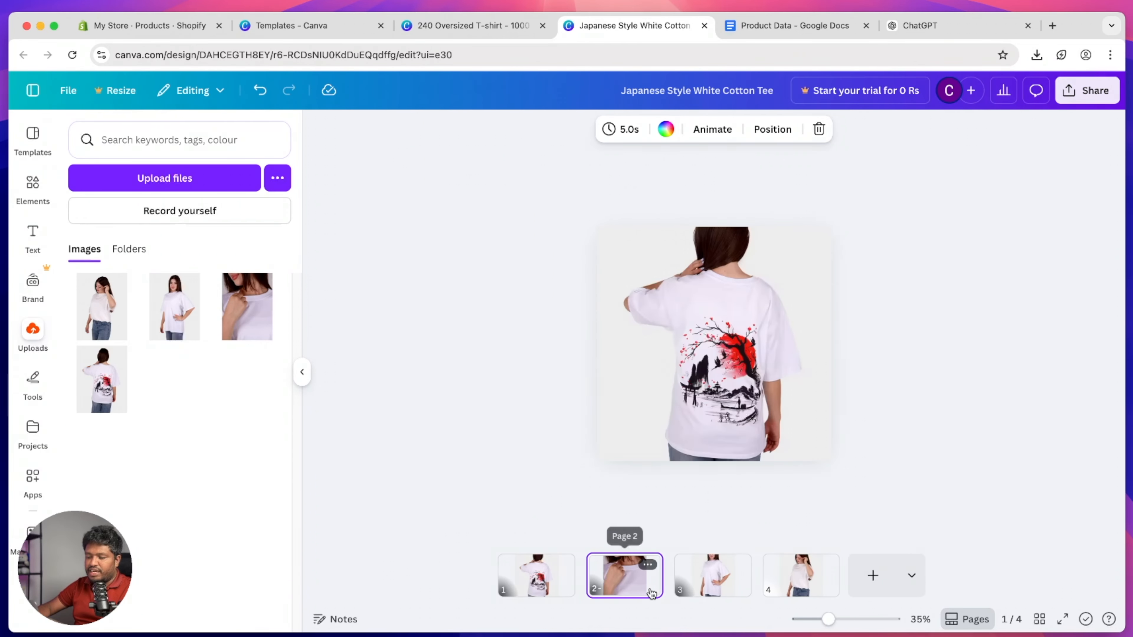
{"action": "left_click", "coordinate": [725, 585]}
{"action": "left_click", "coordinate": [801, 576]}
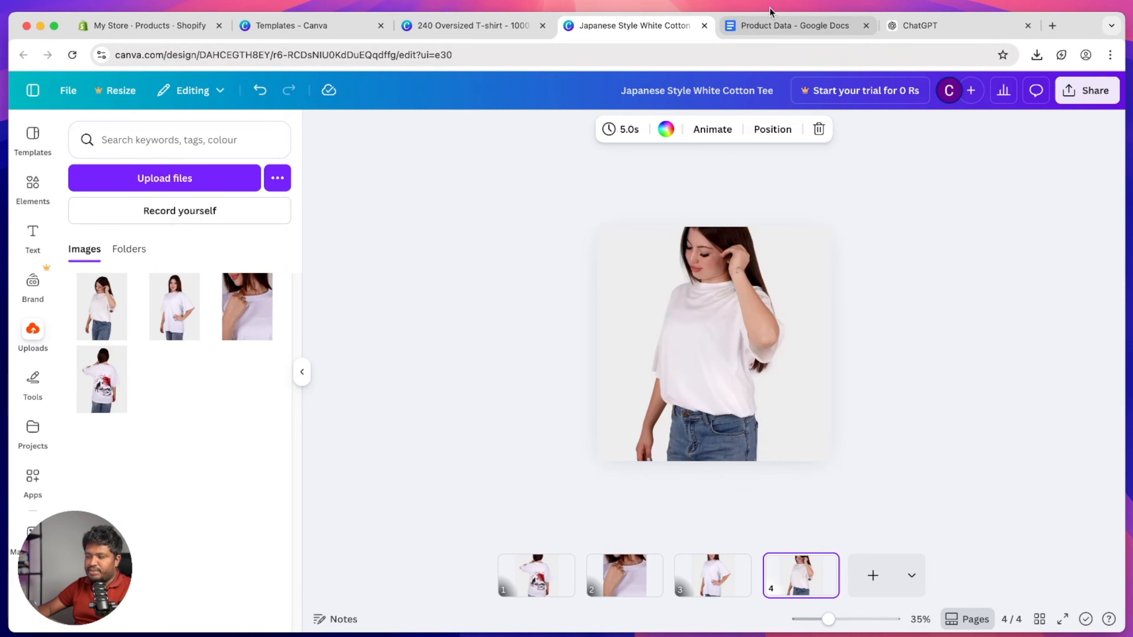
Switch to the Product Data document in Google Docs and review the Japanese Style White Cotton Tee's title, description, price, quantity, size and chart rows.
{"action": "left_click", "coordinate": [765, 25]}
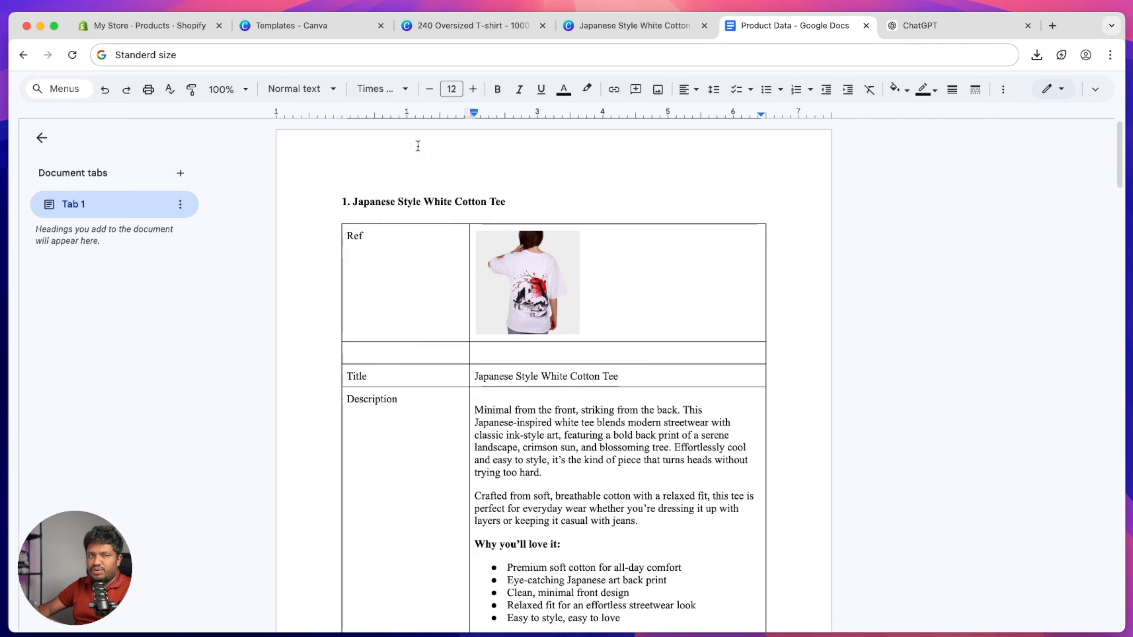
{"action": "scroll", "coordinate": [432, 197], "scroll_direction": "down", "scroll_amount": 6}
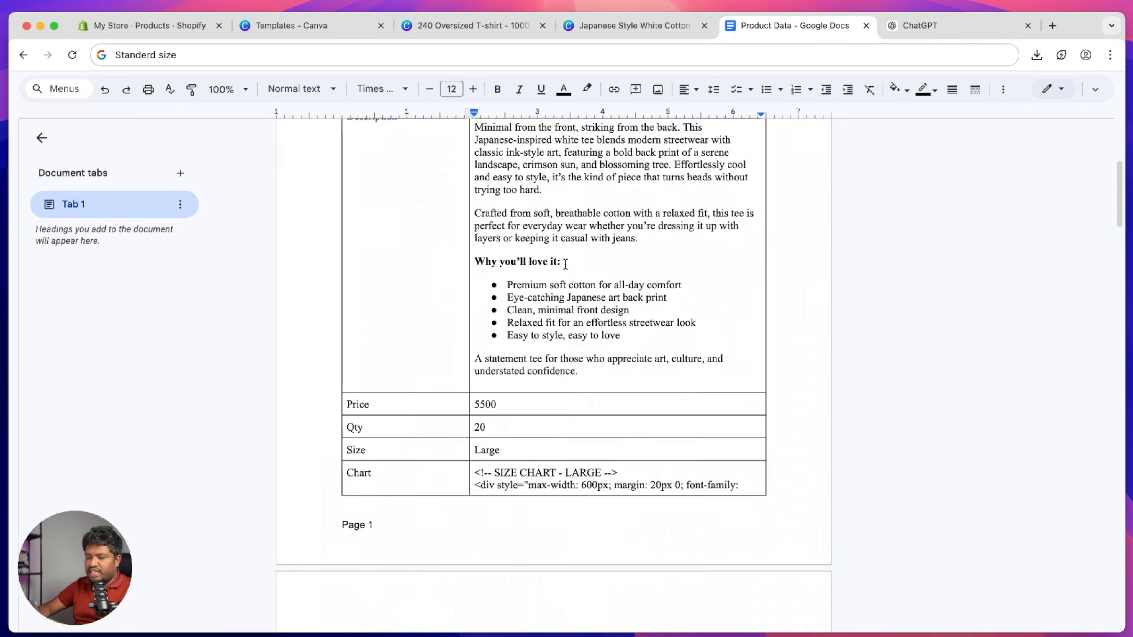
{"action": "scroll", "coordinate": [489, 245], "scroll_direction": "up", "scroll_amount": 6}
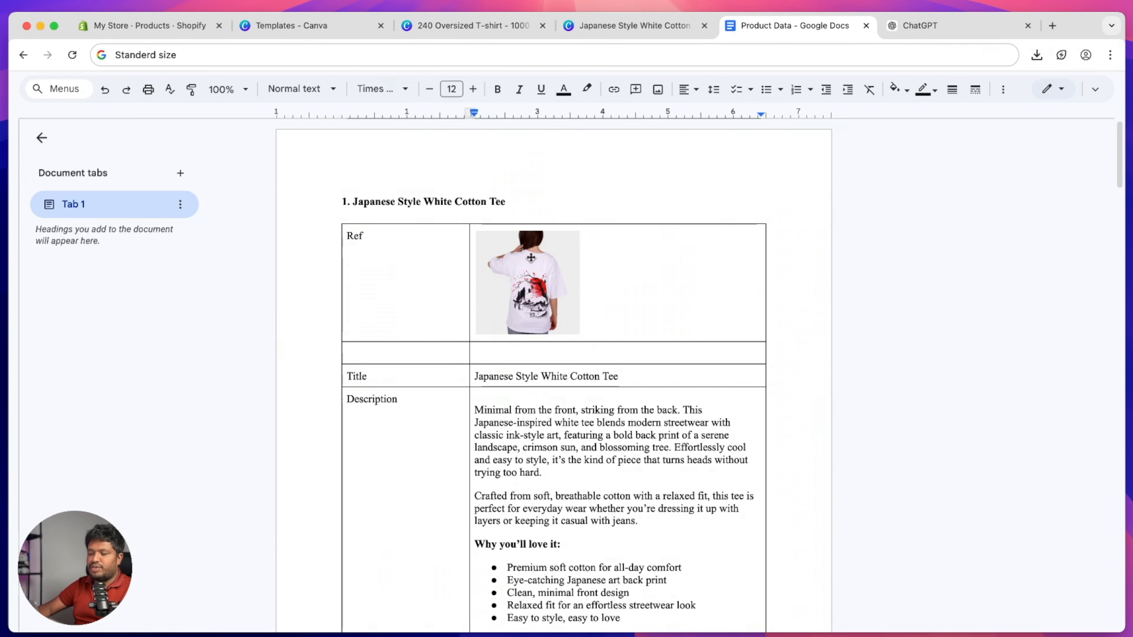
{"action": "scroll", "coordinate": [539, 255], "scroll_direction": "down", "scroll_amount": 5}
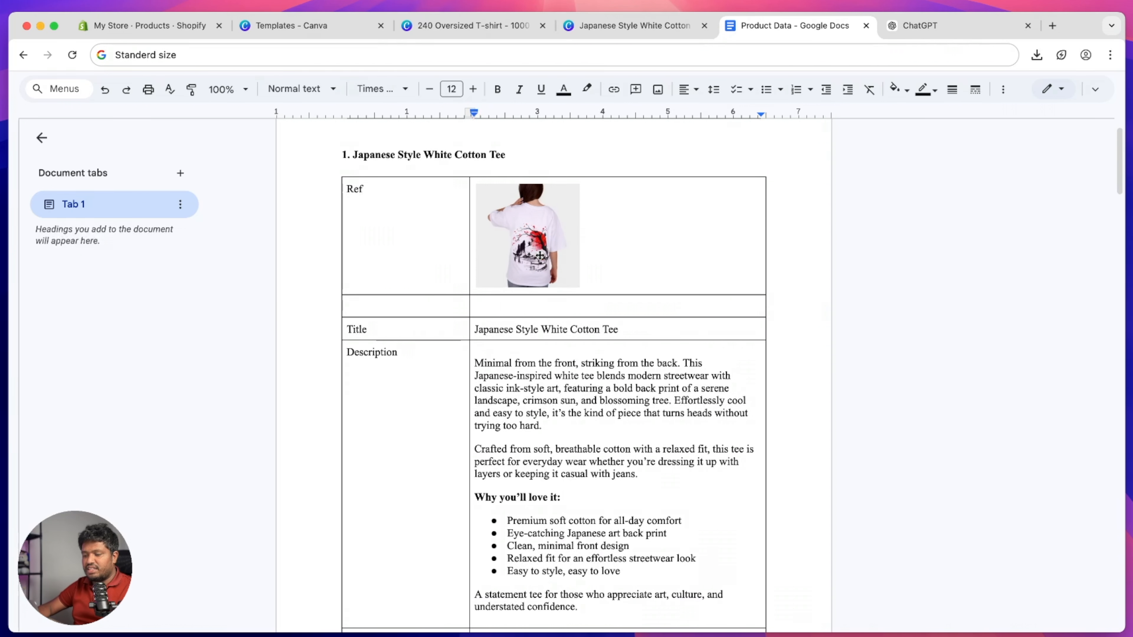
{"action": "scroll", "coordinate": [530, 446], "scroll_direction": "down", "scroll_amount": 1}
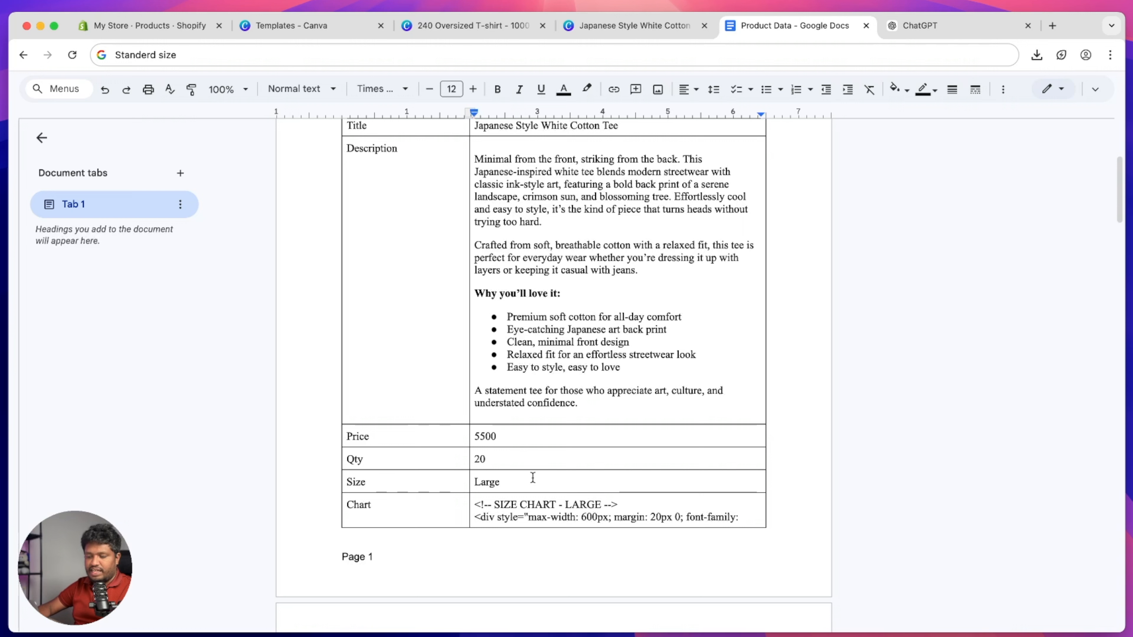
{"action": "scroll", "coordinate": [533, 477], "scroll_direction": "down", "scroll_amount": 4}
{"action": "scroll", "coordinate": [603, 400], "scroll_direction": "down", "scroll_amount": 4}
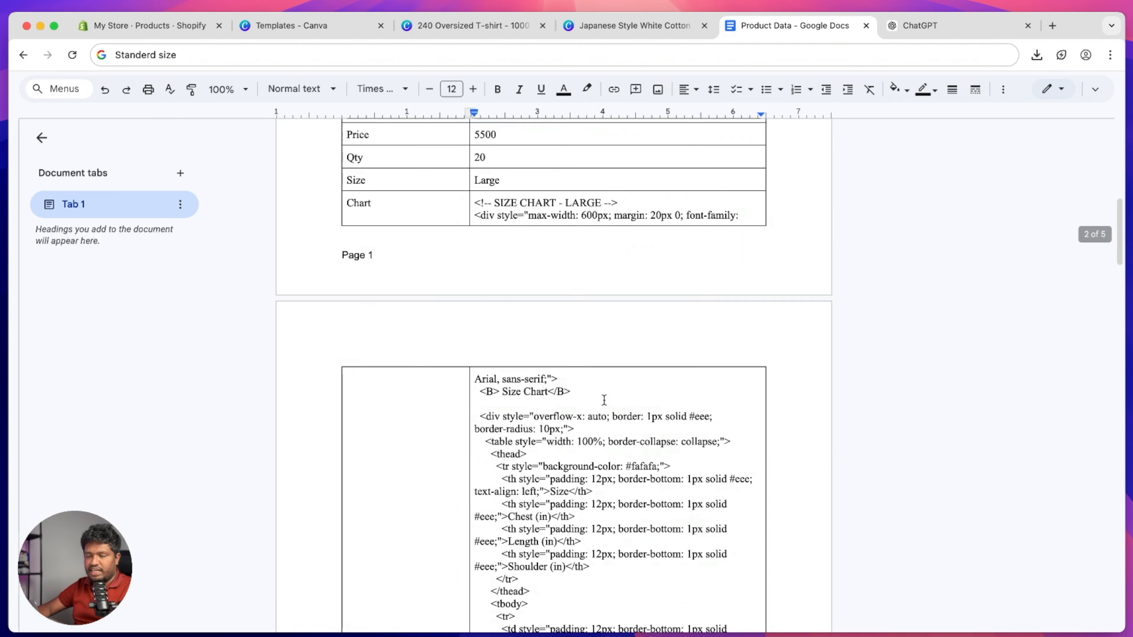
{"action": "scroll", "coordinate": [603, 400], "scroll_direction": "down", "scroll_amount": 2}
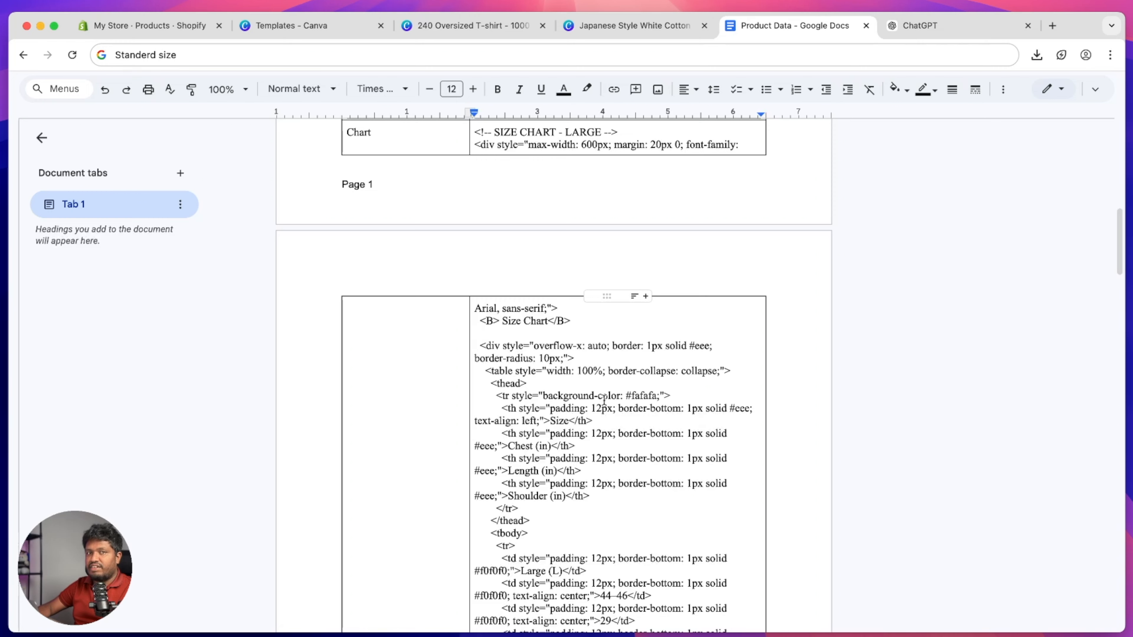
{"action": "scroll", "coordinate": [604, 399], "scroll_direction": "up", "scroll_amount": 15}
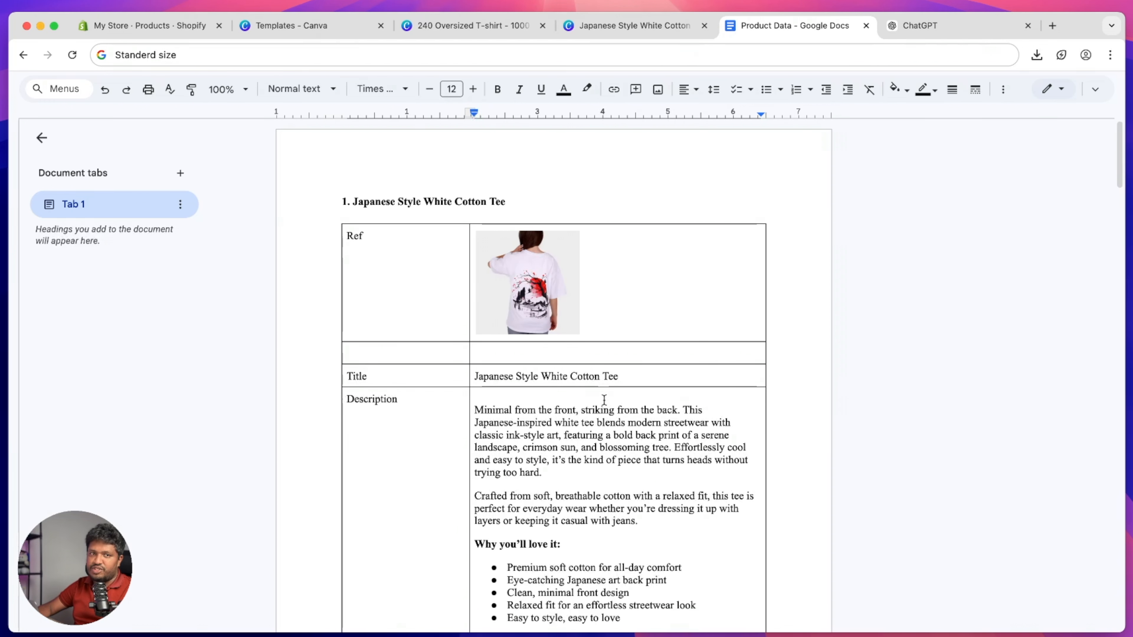
{"action": "scroll", "coordinate": [604, 400], "scroll_direction": "down", "scroll_amount": 15}
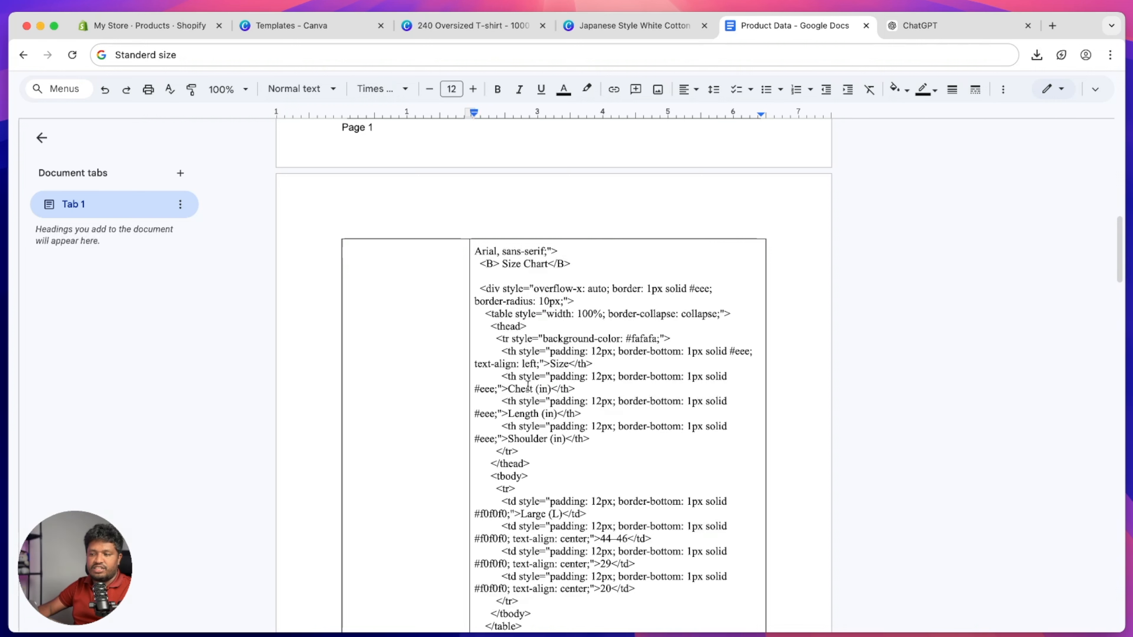
{"action": "scroll", "coordinate": [528, 386], "scroll_direction": "up", "scroll_amount": 5}
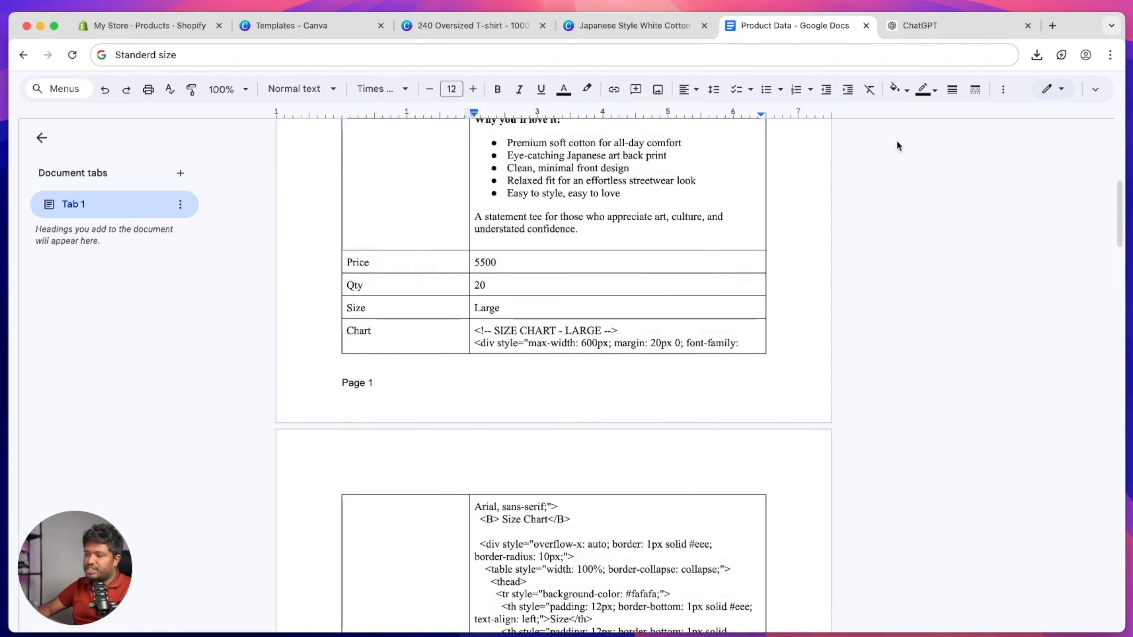
Switch to ChatGPT and examine the generated HTML size chart for the 240 GSM Oversized T-Shirt.
{"action": "left_click", "coordinate": [932, 35]}
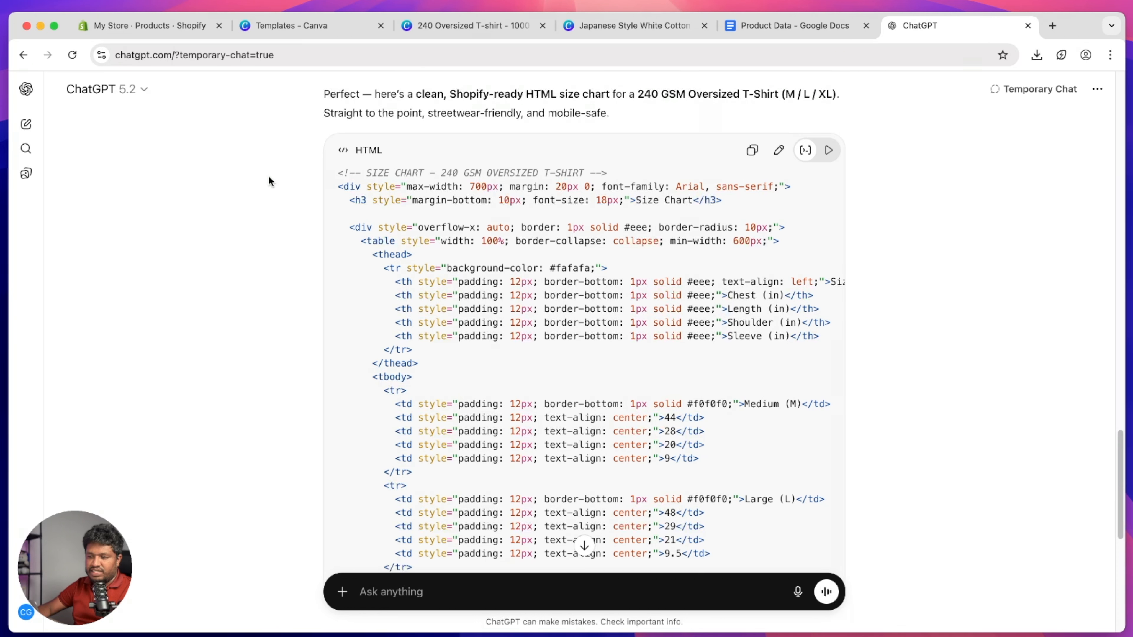
{"action": "scroll", "coordinate": [587, 326], "scroll_direction": "down", "scroll_amount": 10}
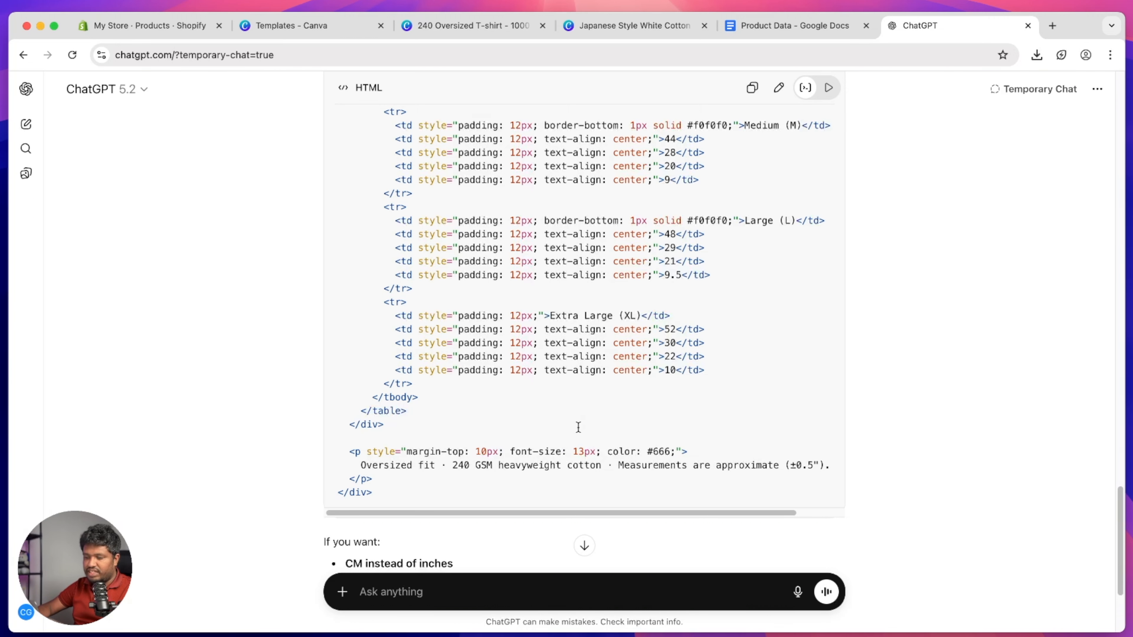
{"action": "scroll", "coordinate": [578, 428], "scroll_direction": "up", "scroll_amount": 3}
Return to the Product Data document and review the first product's data through the end of its size chart code.
{"action": "left_click", "coordinate": [767, 26]}
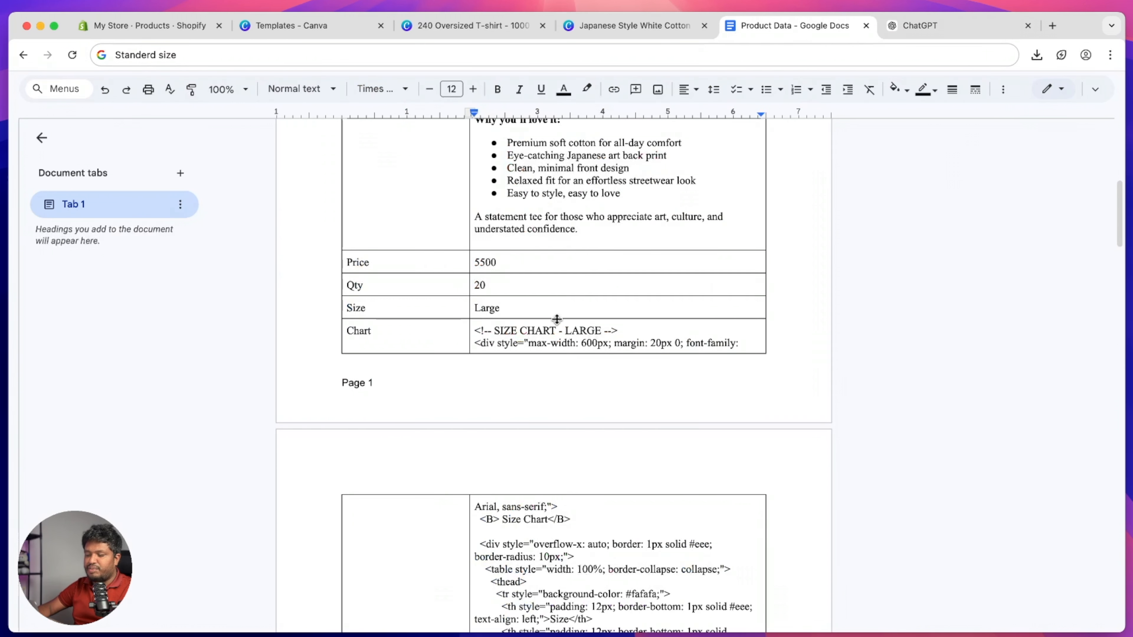
{"action": "scroll", "coordinate": [557, 318], "scroll_direction": "down", "scroll_amount": 10}
{"action": "scroll", "coordinate": [557, 318], "scroll_direction": "down", "scroll_amount": 8}
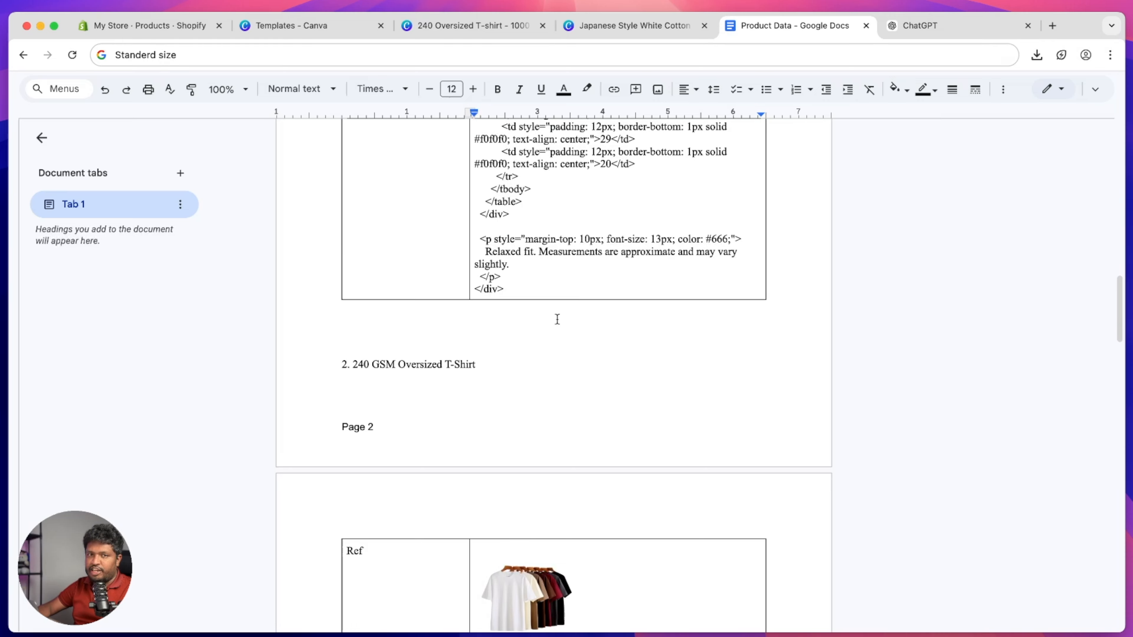
{"action": "scroll", "coordinate": [557, 319], "scroll_direction": "up", "scroll_amount": 20}
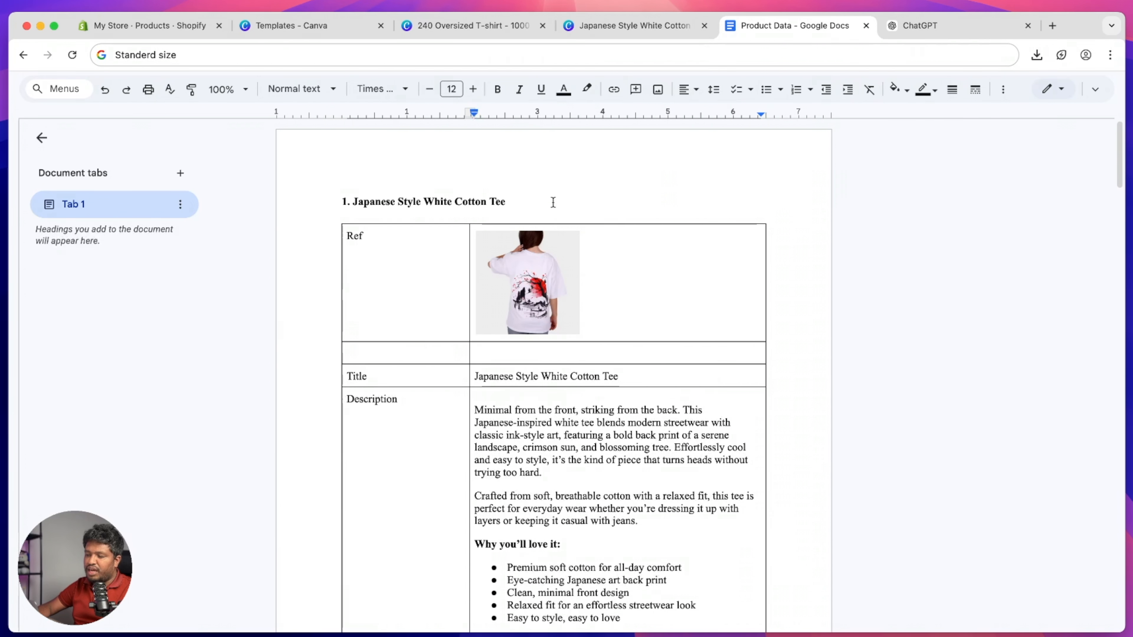
Copy the product name "Japanese Style White Cotton Tee" from the first heading of the document.
{"action": "left_click_drag", "start_coordinate": [505, 202], "coordinate": [351, 203]}
{"action": "right_click", "coordinate": [375, 202]}
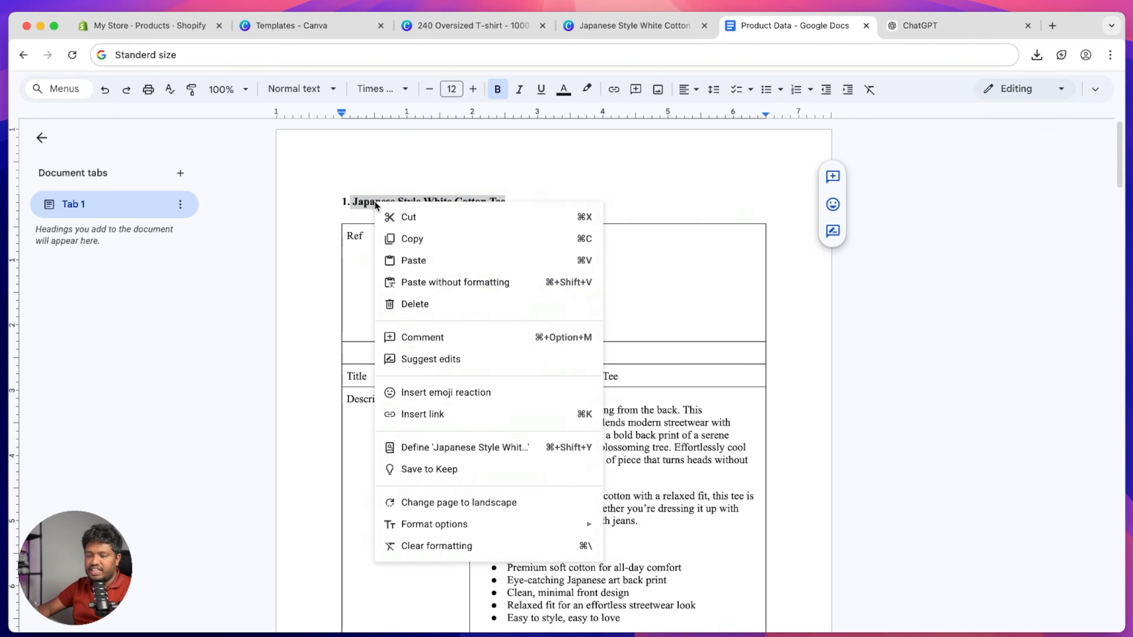
{"action": "left_click", "coordinate": [435, 237]}
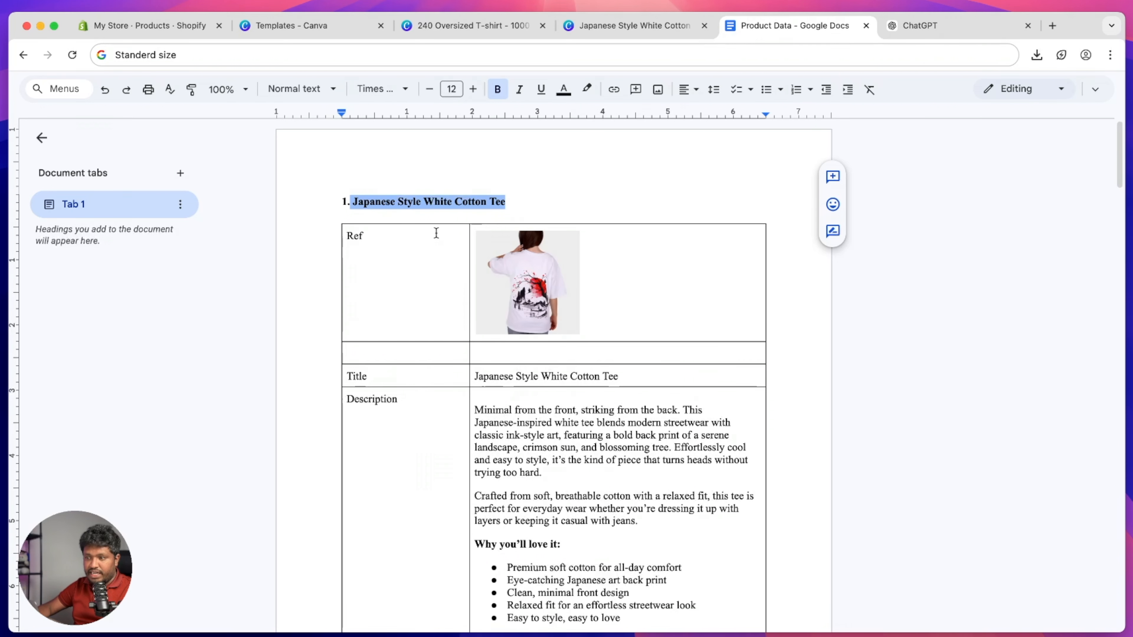
Switch to the Shopify admin, start a new product and paste "Japanese Style White Cotton Tee" as its title.
{"action": "left_click", "coordinate": [147, 26]}
{"action": "left_click", "coordinate": [366, 294]}
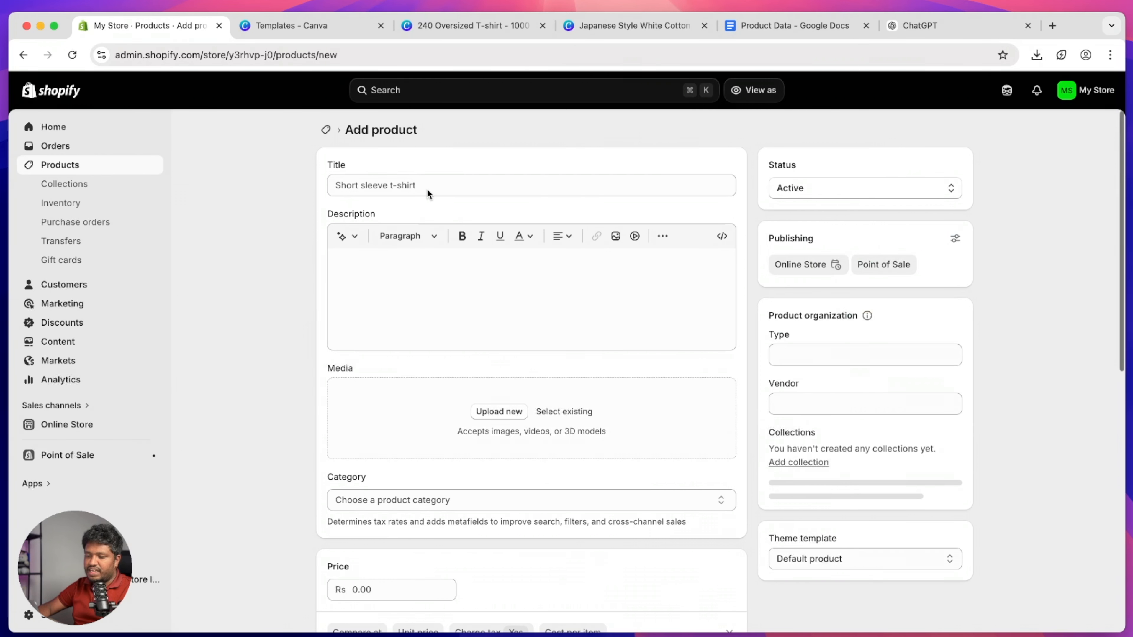
{"action": "left_click", "coordinate": [427, 187]}
{"action": "right_click", "coordinate": [426, 188]}
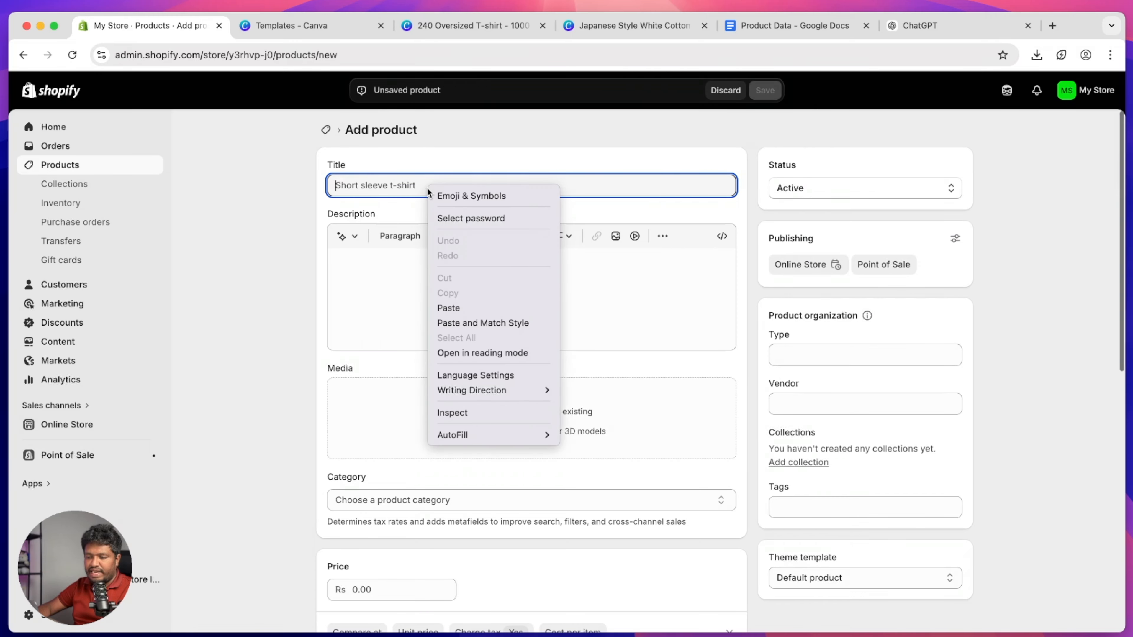
{"action": "left_click", "coordinate": [464, 299]}
{"action": "key", "text": "Tab"}
Copy the Japanese Style White Cotton Tee's full description from the Product Data document and paste it into the Shopify product's description.
{"action": "left_click", "coordinate": [735, 27]}
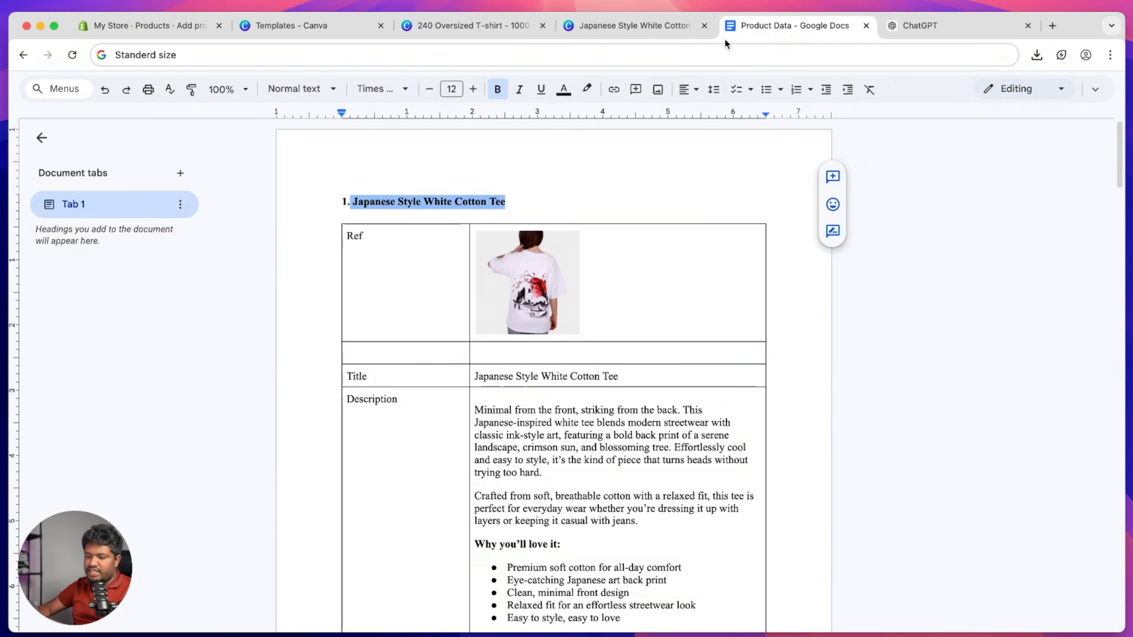
{"action": "scroll", "coordinate": [532, 350], "scroll_direction": "down", "scroll_amount": 5}
{"action": "left_click_drag", "start_coordinate": [586, 527], "coordinate": [475, 286]}
{"action": "left_click", "coordinate": [147, 25]}
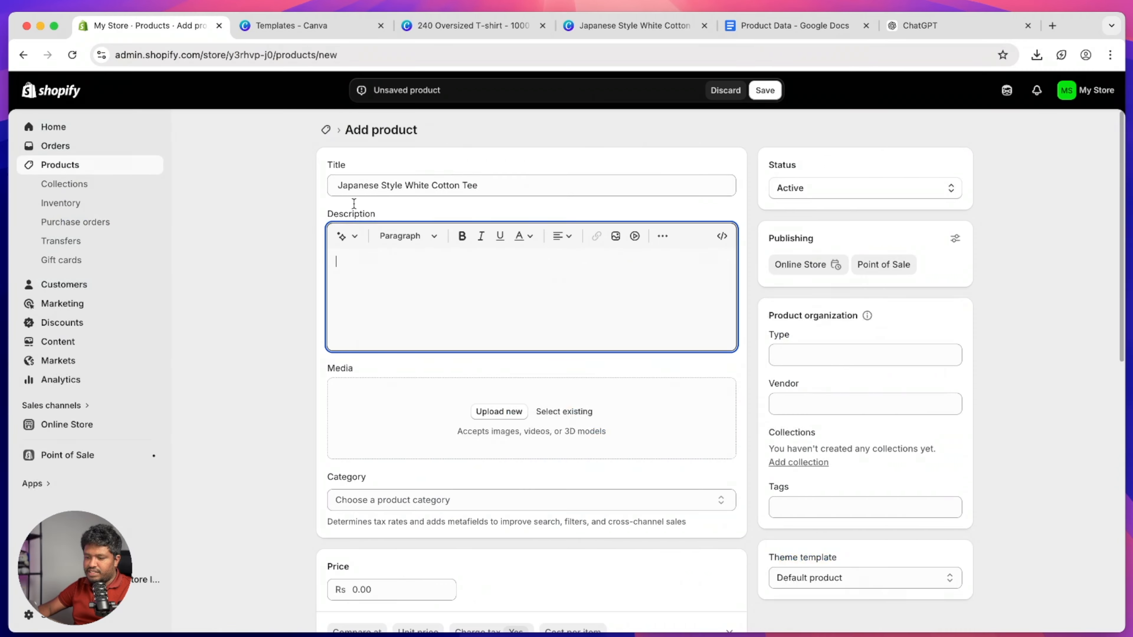
{"action": "right_click", "coordinate": [397, 259]}
{"action": "left_click", "coordinate": [448, 352]}
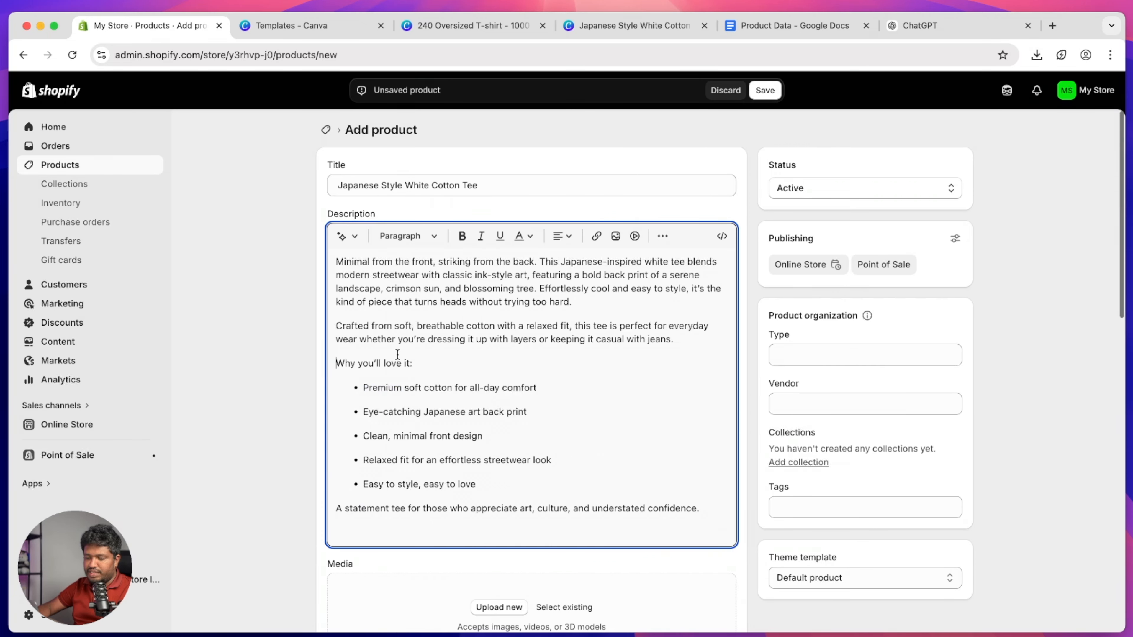
Make the "Why you'll love it:" line bold and add an empty line after the description's closing sentence.
{"action": "left_click_drag", "start_coordinate": [335, 363], "coordinate": [412, 363]}
{"action": "left_click", "coordinate": [462, 236]}
{"action": "left_click", "coordinate": [540, 500]}
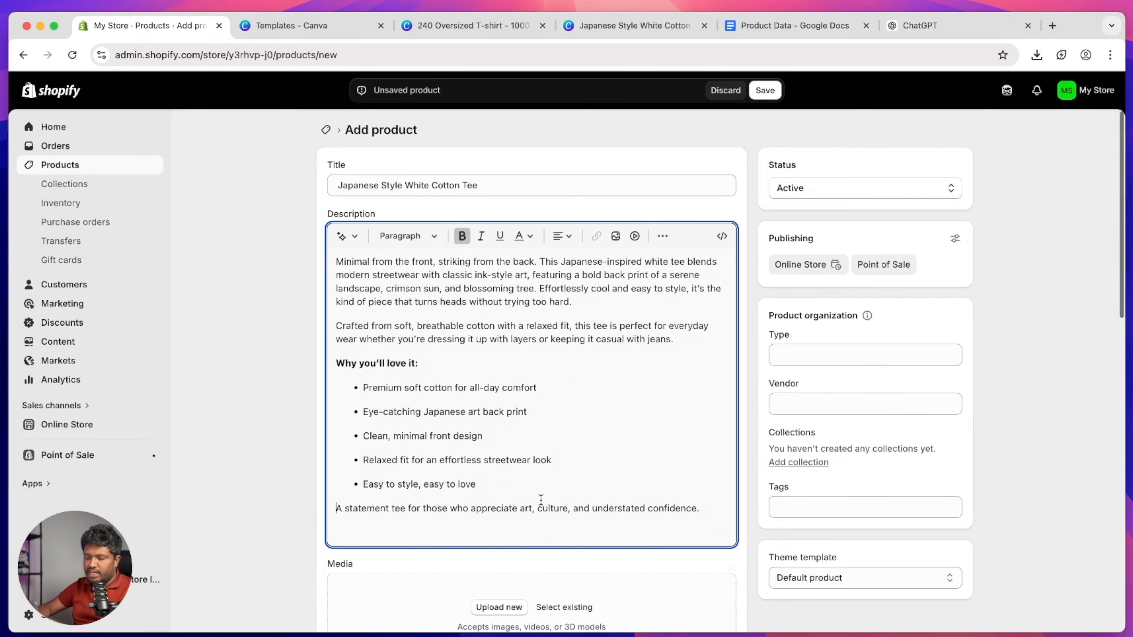
{"action": "left_click", "coordinate": [711, 513]}
{"action": "key", "text": "Return"}
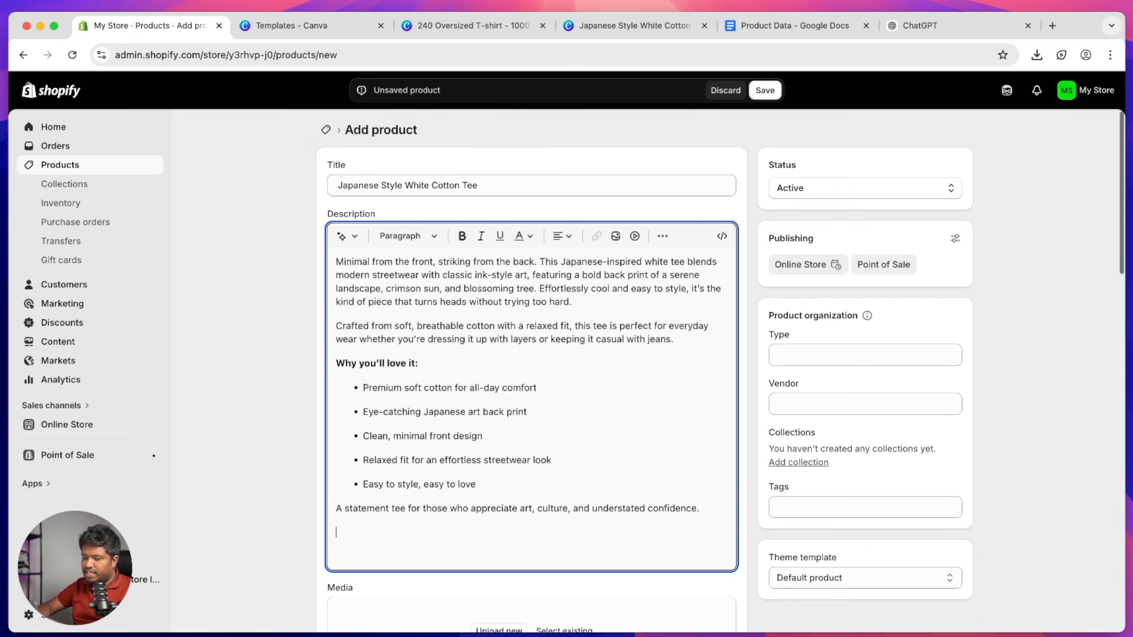
Show the description as HTML code and add a new empty line at the end of the code.
{"action": "left_click", "coordinate": [722, 240]}
{"action": "scroll", "coordinate": [545, 383], "scroll_direction": "down", "scroll_amount": 10}
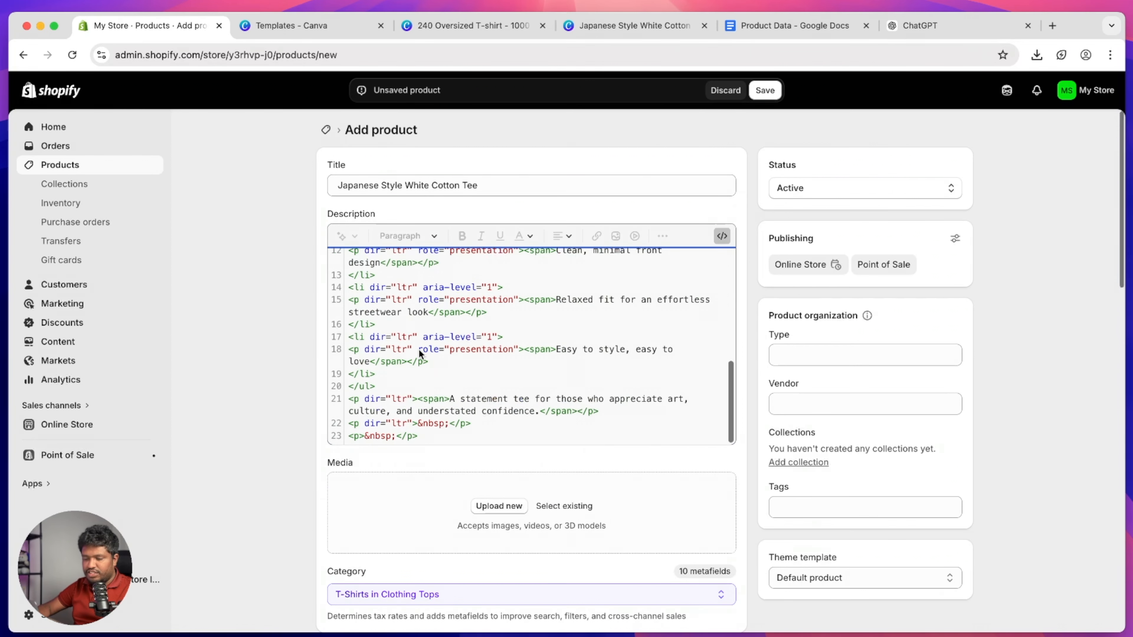
{"action": "left_click", "coordinate": [474, 436]}
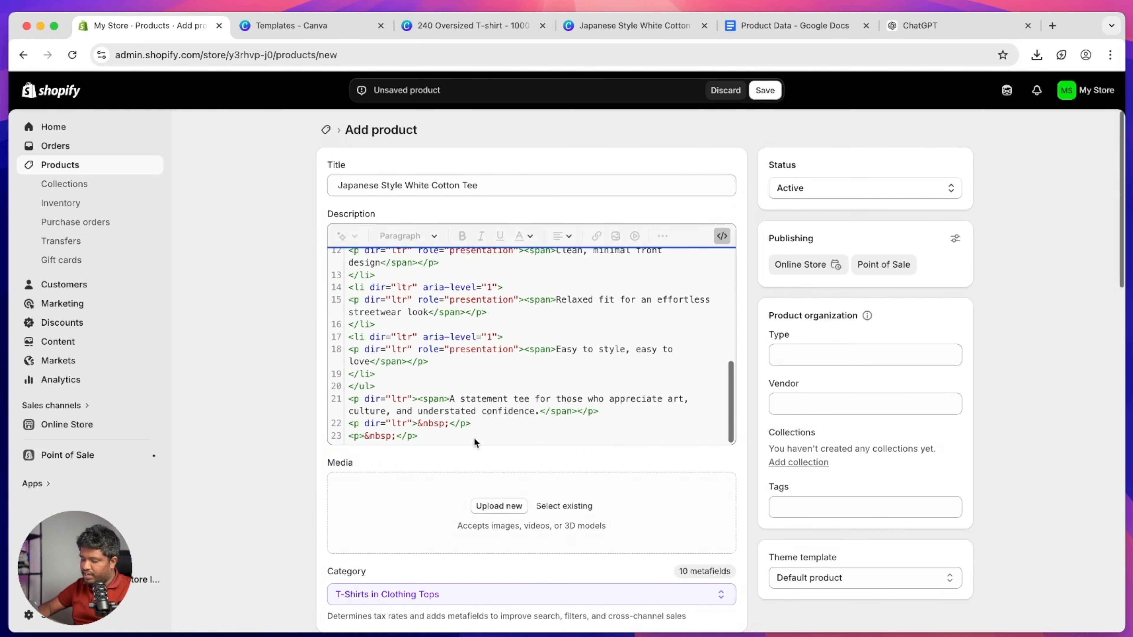
{"action": "key", "text": "Return"}
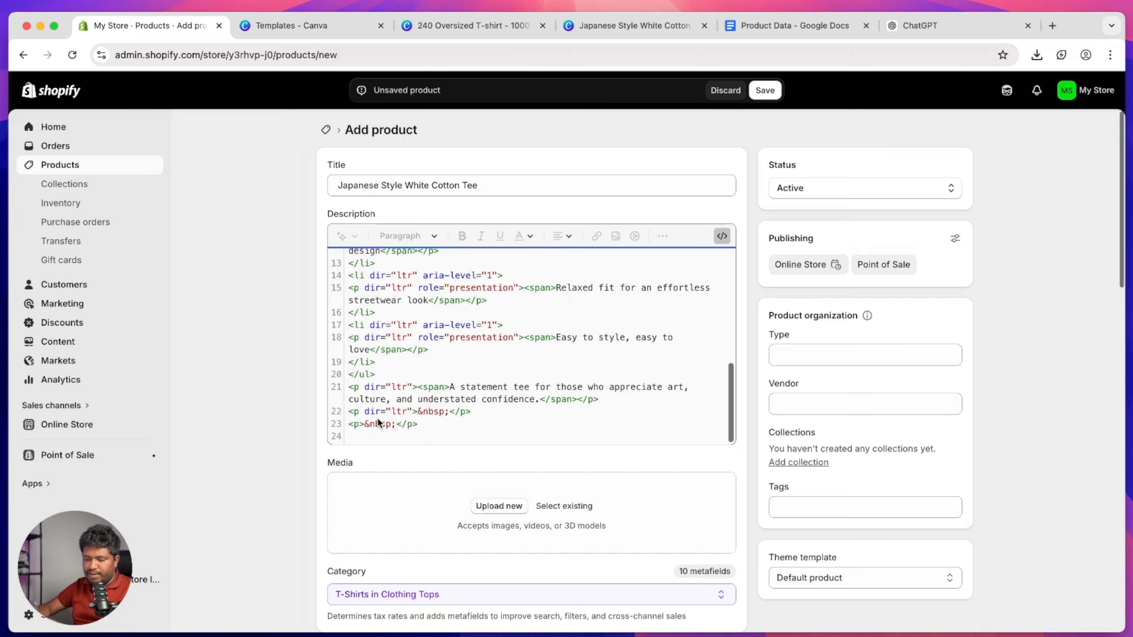
Copy the whole large size chart code from the Product Data document and paste it at the end of the product description's HTML.
{"action": "left_click", "coordinate": [767, 26]}
{"action": "scroll", "coordinate": [615, 313], "scroll_direction": "down", "scroll_amount": 10}
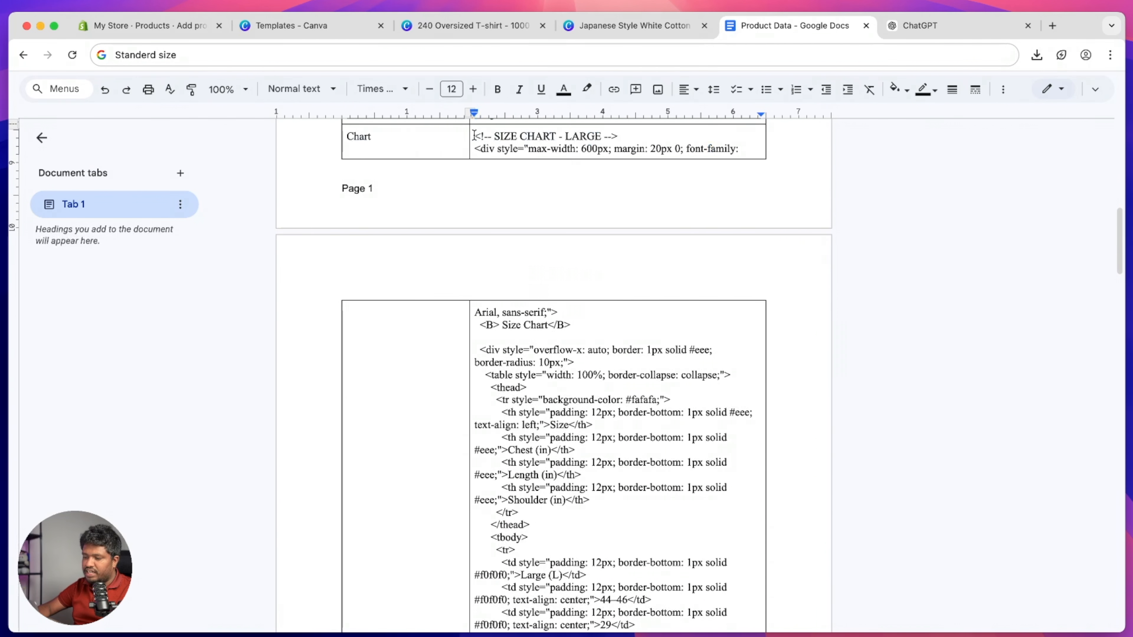
{"action": "left_click_drag", "start_coordinate": [474, 136], "coordinate": [552, 541]}
{"action": "scroll", "coordinate": [544, 473], "scroll_direction": "down", "scroll_amount": 5}
{"action": "scroll", "coordinate": [544, 473], "scroll_direction": "up", "scroll_amount": 10}
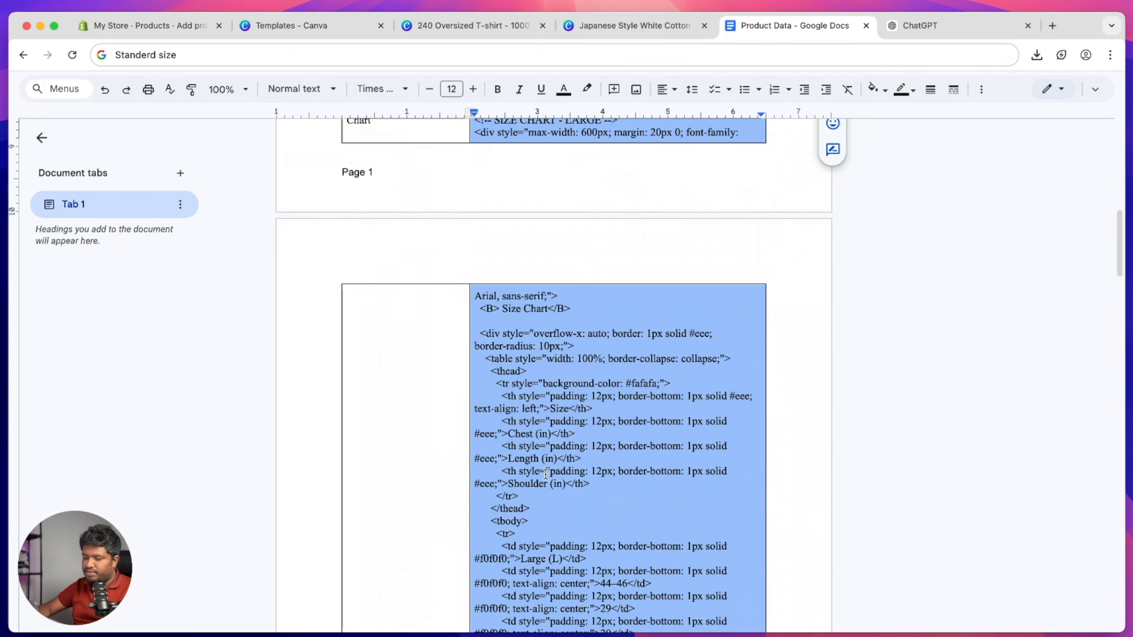
{"action": "key", "text": "super+1"}
{"action": "key", "text": "super+v"}
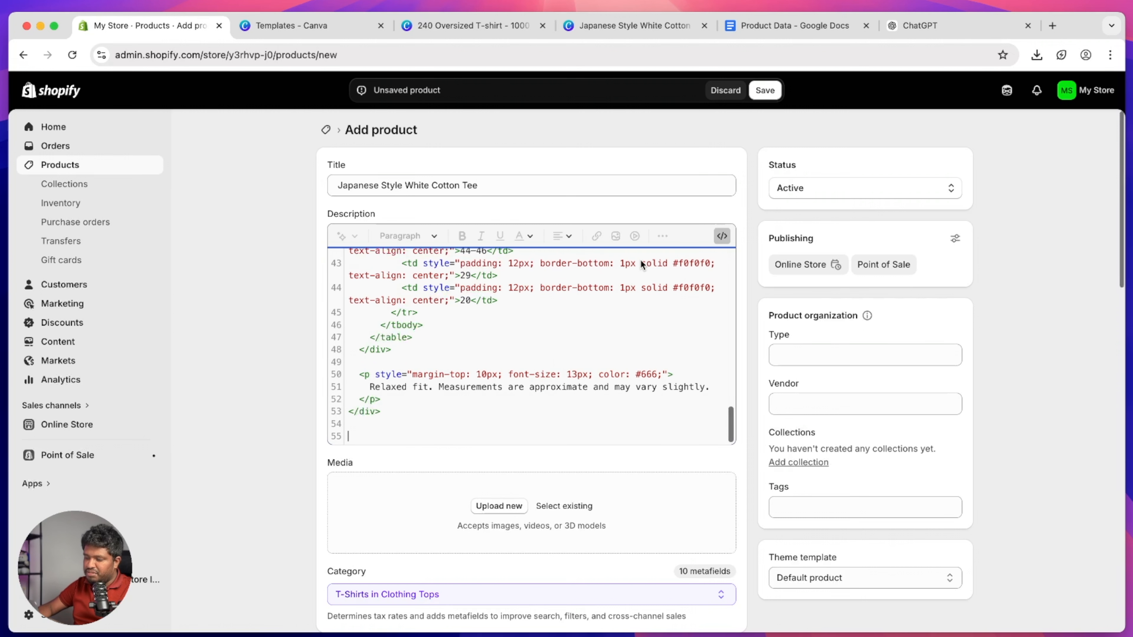
Return the description to its formatted view and delete the empty lines between the closing sentence and the Size Chart heading.
{"action": "left_click", "coordinate": [721, 235]}
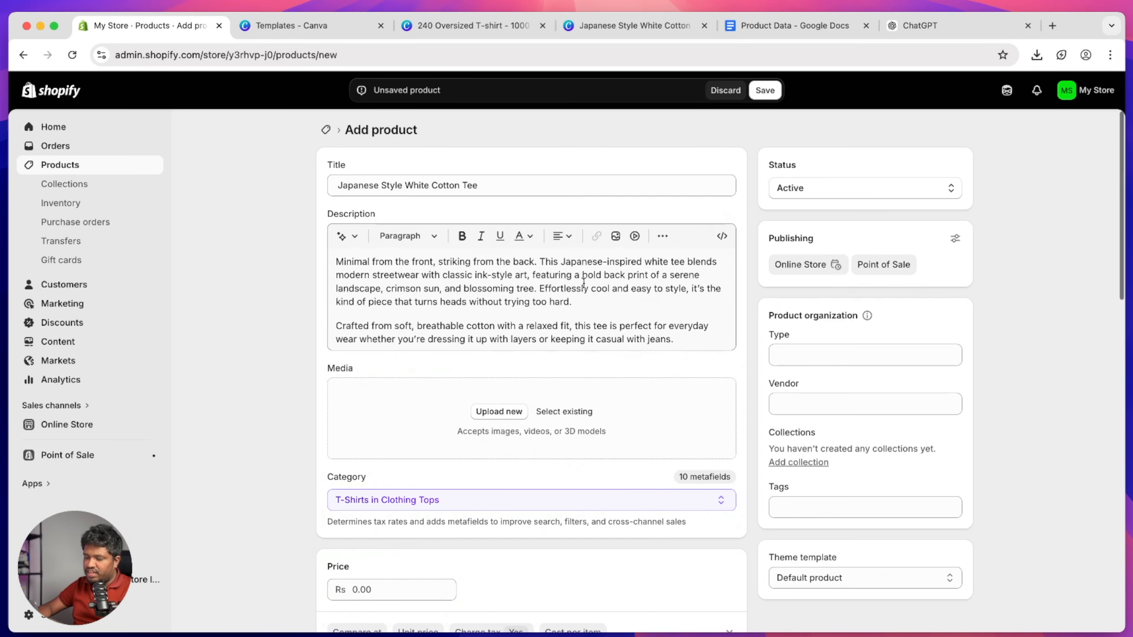
{"action": "scroll", "coordinate": [583, 283], "scroll_direction": "down", "scroll_amount": 3}
{"action": "scroll", "coordinate": [583, 284], "scroll_direction": "up", "scroll_amount": 3}
{"action": "left_click", "coordinate": [500, 308]}
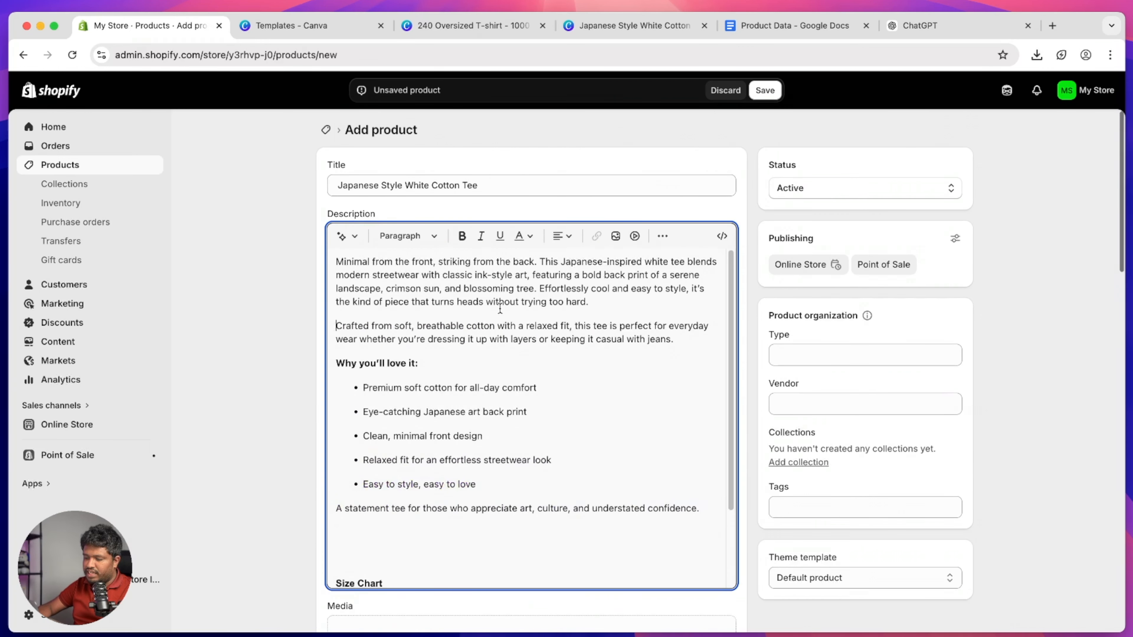
{"action": "scroll", "coordinate": [500, 308], "scroll_direction": "down", "scroll_amount": 3}
{"action": "left_click", "coordinate": [418, 439]}
{"action": "key", "text": "BackSpace"}
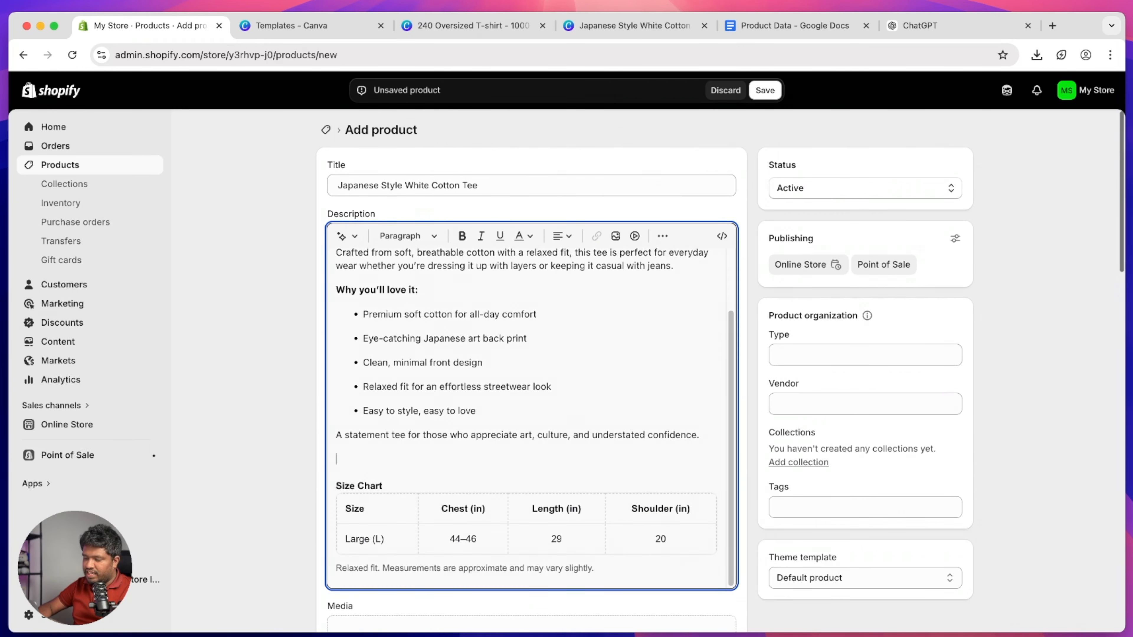
{"action": "key", "text": "BackSpace"}
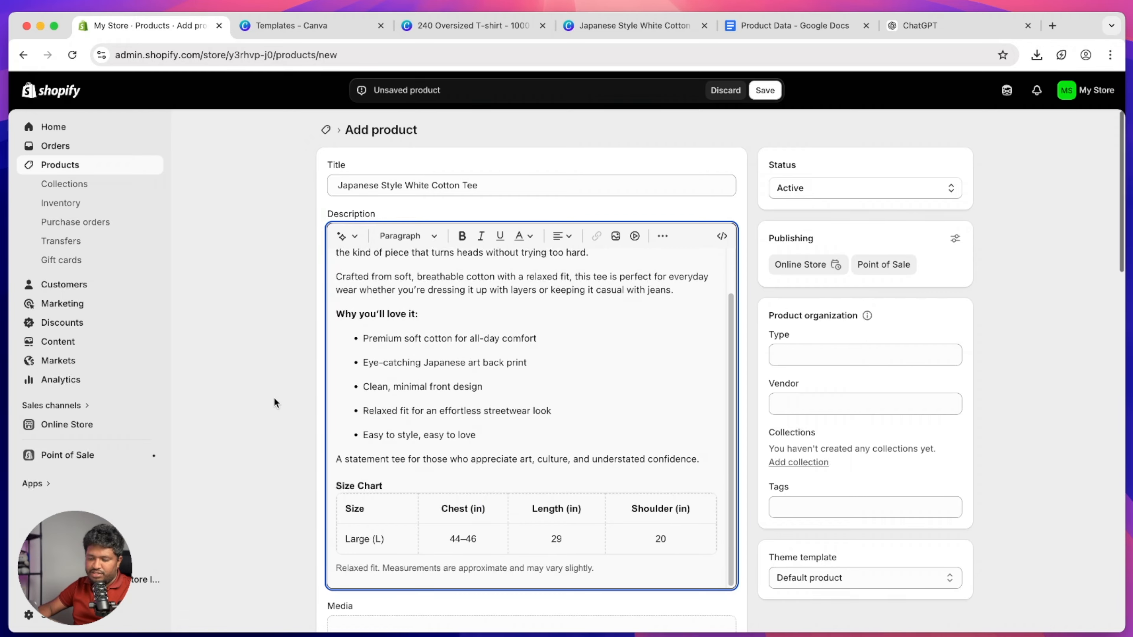
{"action": "left_click", "coordinate": [235, 381]}
Upload the tee's four product photos from the Products folder in Downloads and move the last photo to second place.
{"action": "scroll", "coordinate": [733, 375], "scroll_direction": "down", "scroll_amount": 3}
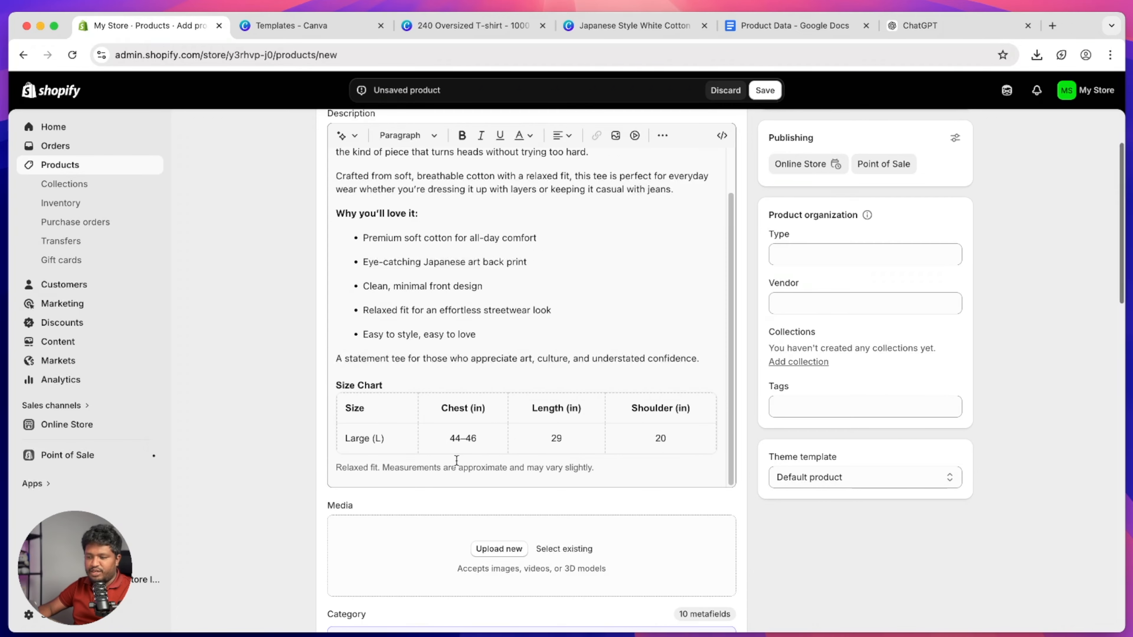
{"action": "scroll", "coordinate": [253, 393], "scroll_direction": "down", "scroll_amount": 6}
{"action": "left_click", "coordinate": [504, 333]}
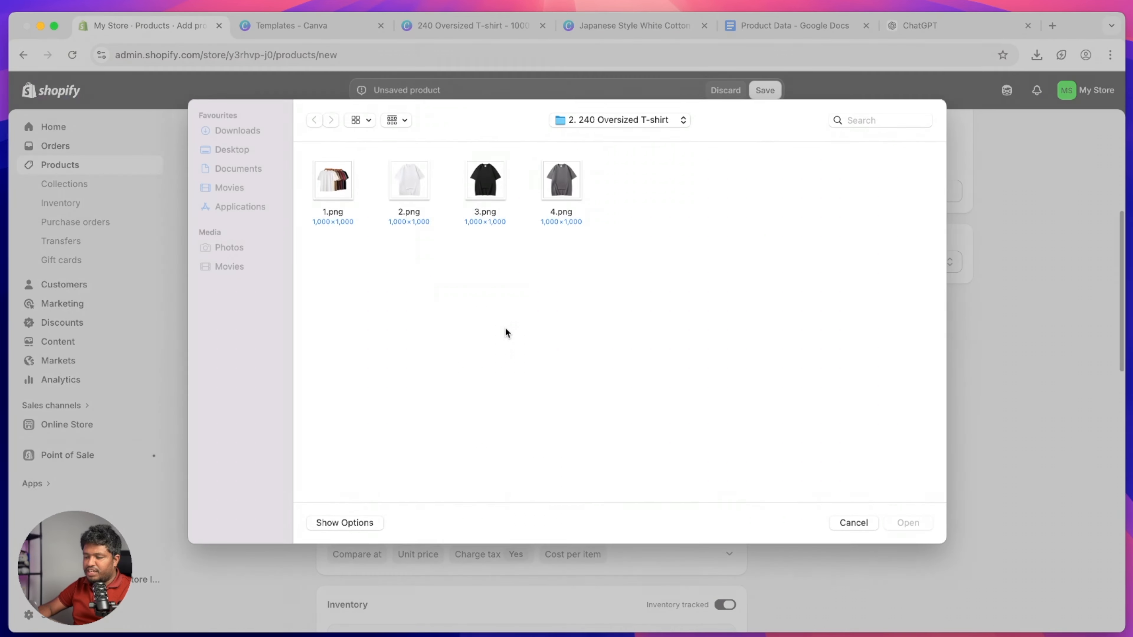
{"action": "left_click", "coordinate": [257, 130]}
{"action": "left_click", "coordinate": [340, 190]}
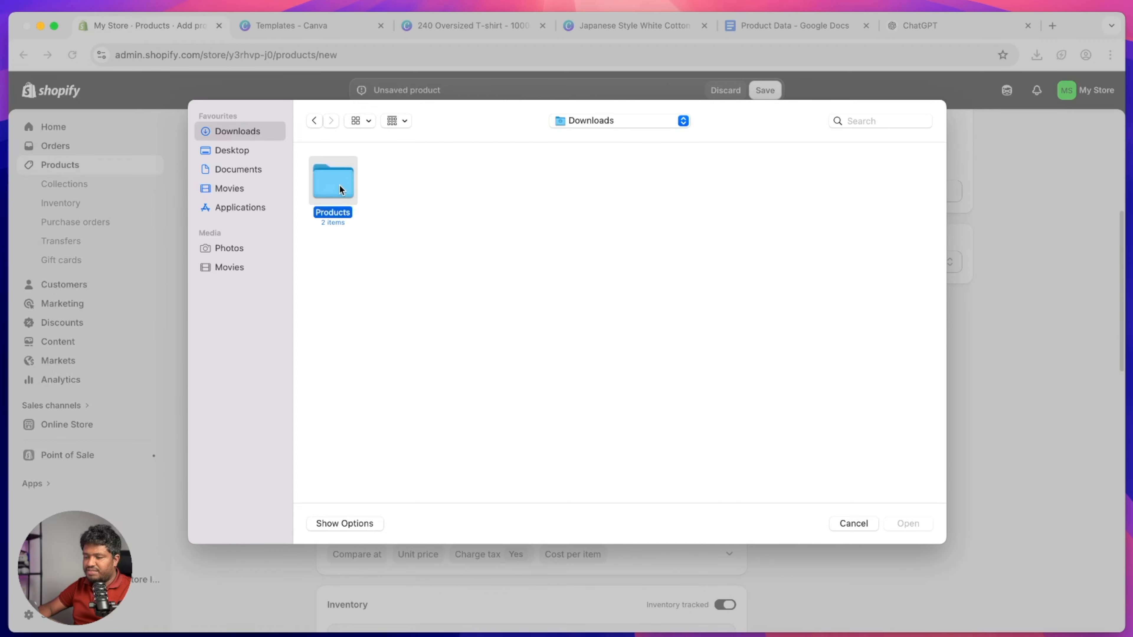
{"action": "double_click", "coordinate": [340, 189]}
{"action": "double_click", "coordinate": [395, 185]}
{"action": "left_click_drag", "start_coordinate": [699, 310], "coordinate": [347, 157]}
{"action": "double_click", "coordinate": [330, 179]}
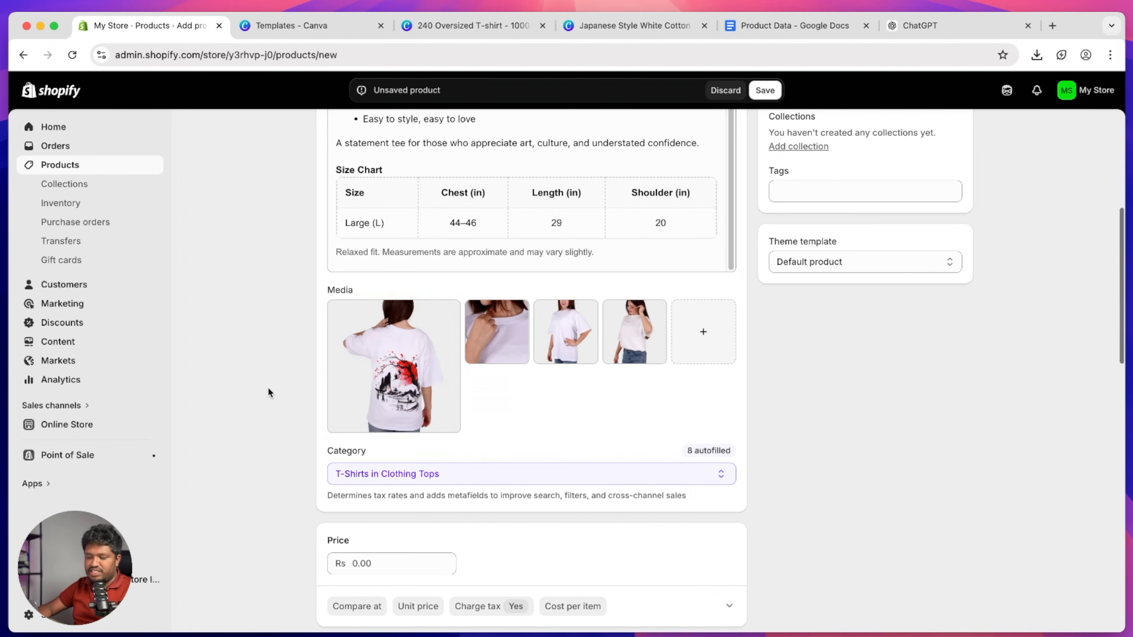
{"action": "left_click_drag", "start_coordinate": [638, 339], "coordinate": [504, 338]}
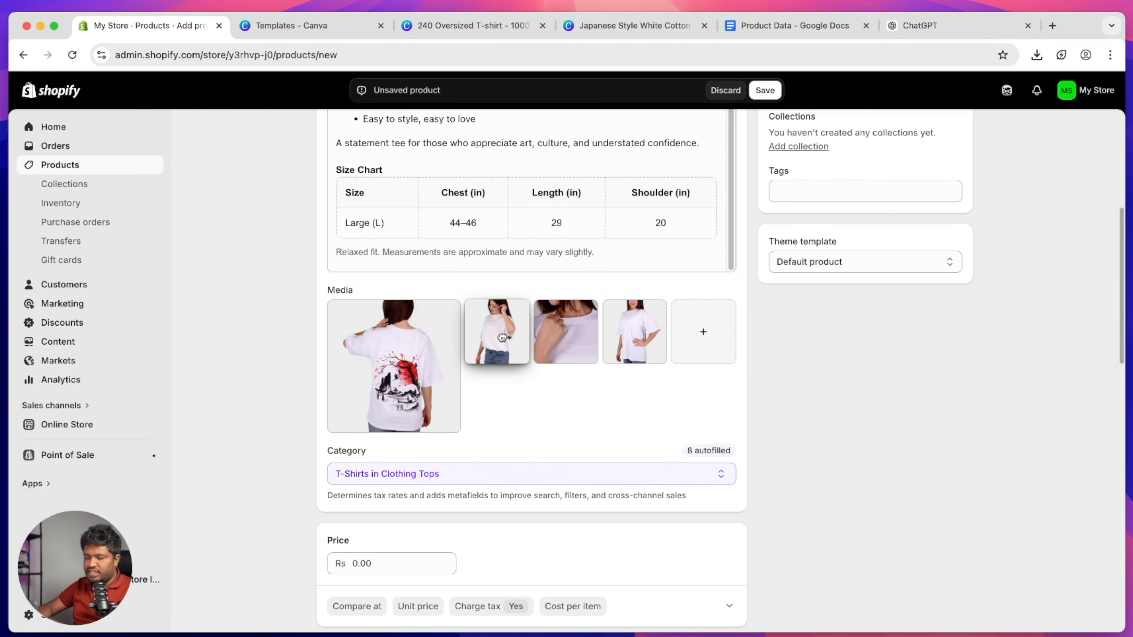
Set the product's price to Rs 5500.
{"action": "scroll", "coordinate": [298, 398], "scroll_direction": "down", "scroll_amount": 5}
{"action": "left_click", "coordinate": [419, 373]}
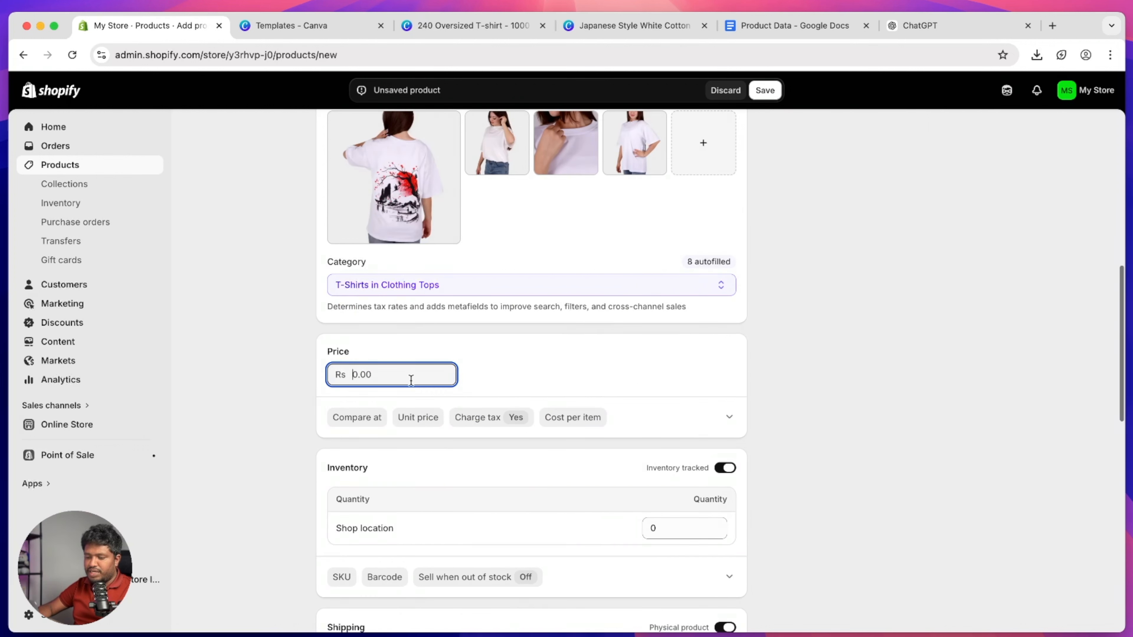
{"action": "type", "text": "5500"}
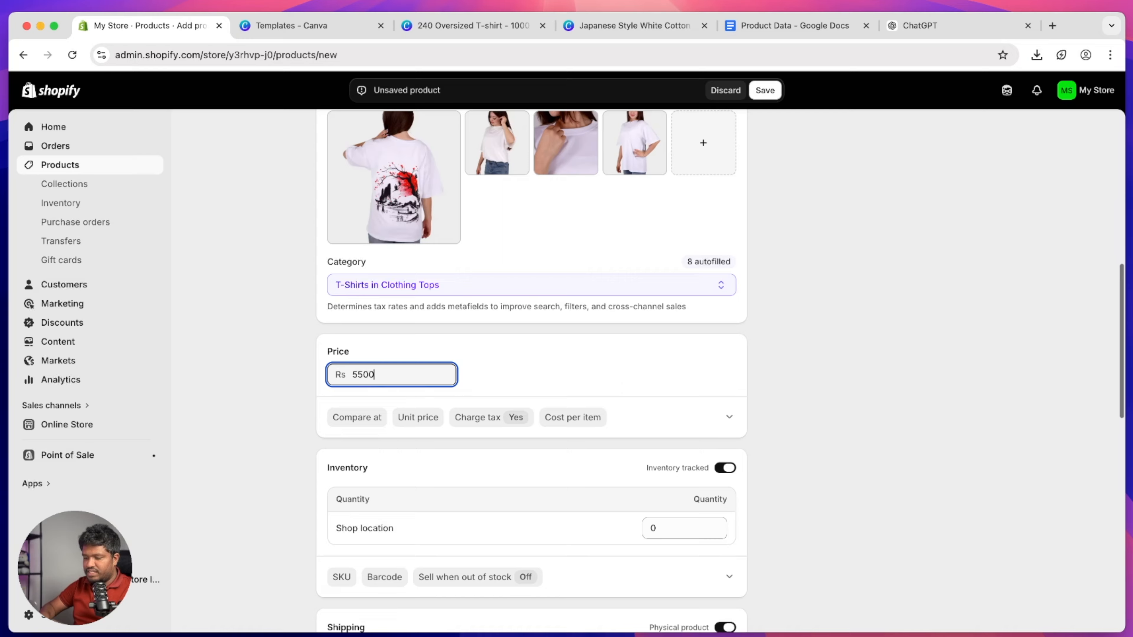
{"action": "left_click", "coordinate": [266, 363]}
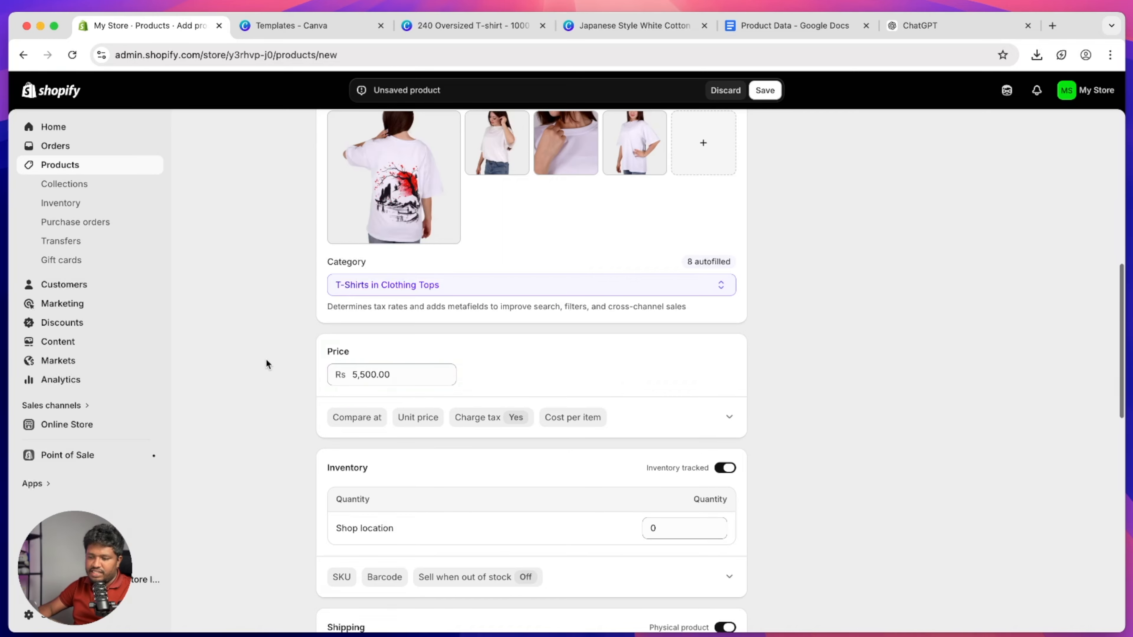
Look up the tee's quantity in the Product Data document and set the Shop location inventory to 20.
{"action": "scroll", "coordinate": [267, 364], "scroll_direction": "down", "scroll_amount": 3}
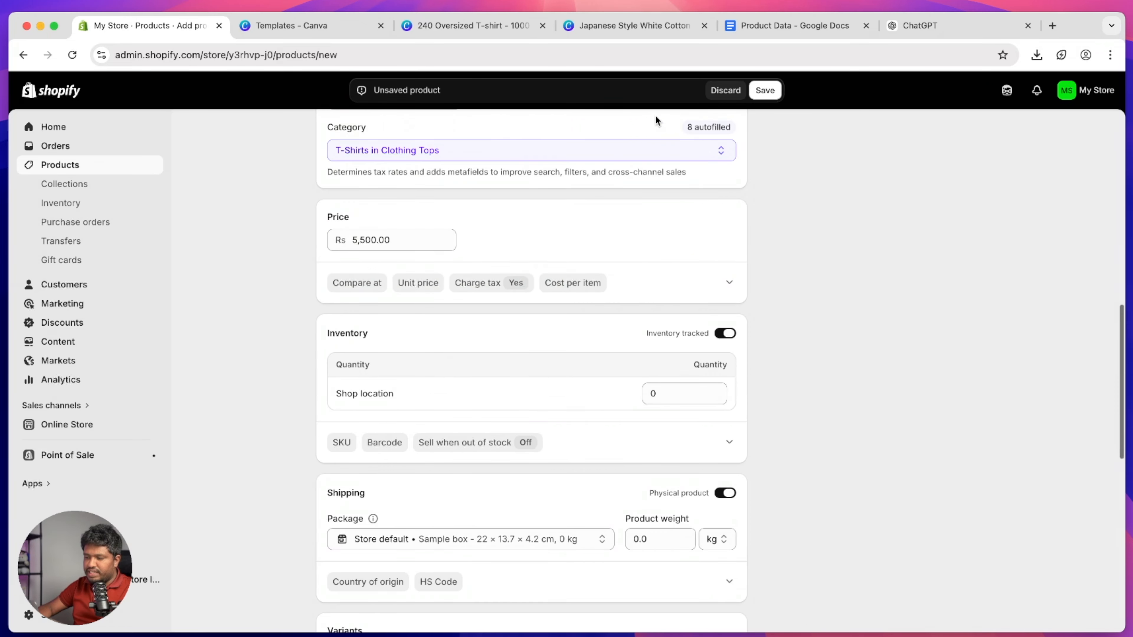
{"action": "left_click", "coordinate": [768, 26]}
{"action": "scroll", "coordinate": [641, 266], "scroll_direction": "up", "scroll_amount": 4}
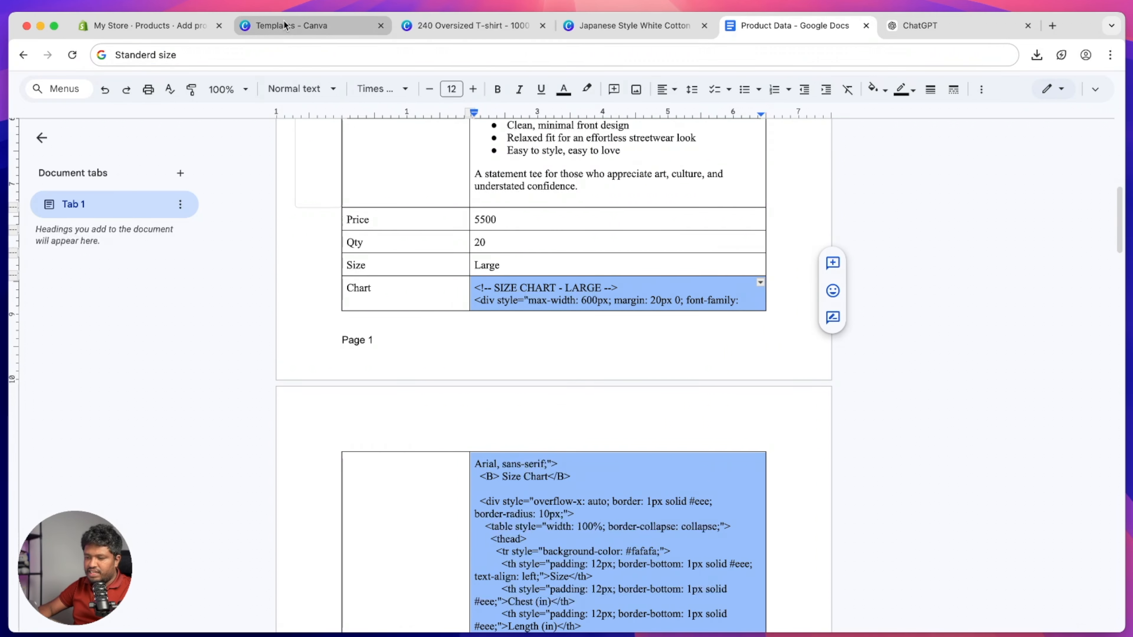
{"action": "left_click", "coordinate": [221, 25]}
{"action": "left_click", "coordinate": [683, 397]}
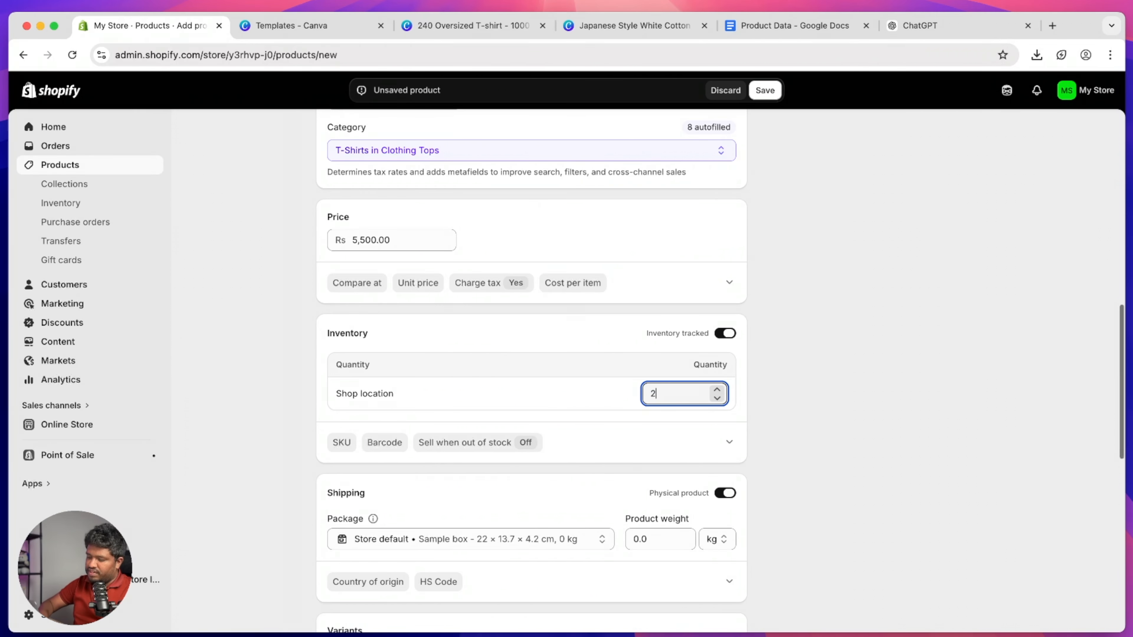
{"action": "type", "text": "20"}
{"action": "left_click", "coordinate": [997, 418]}
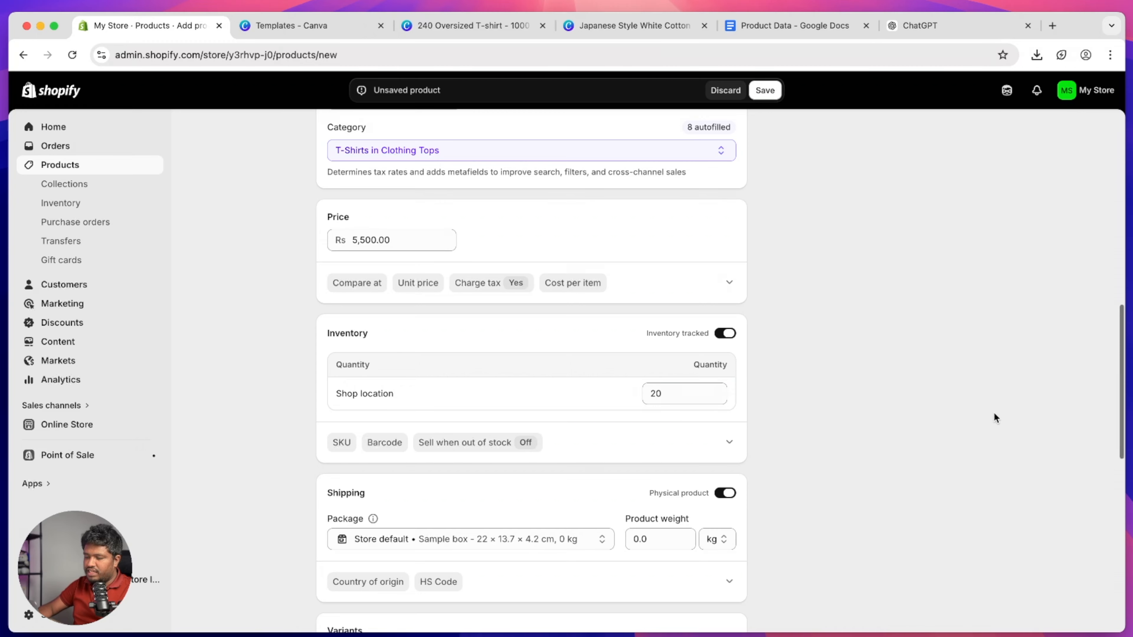
Expand the inventory's extra details to view the SKU, barcode and out-of-stock selling options, and collapse them again.
{"action": "left_click", "coordinate": [342, 443]}
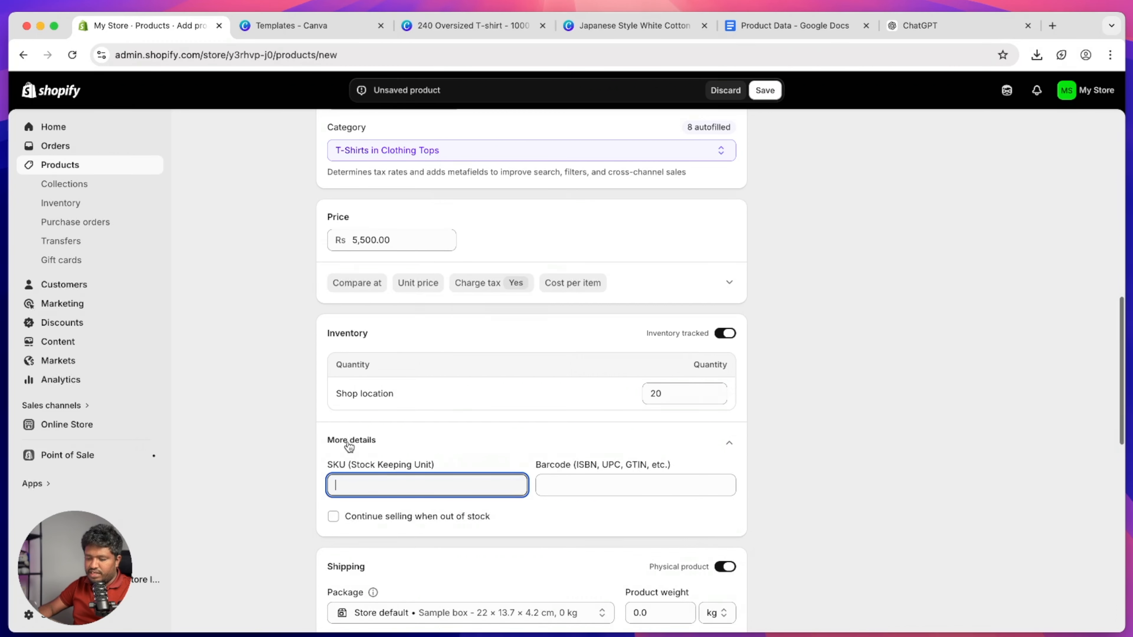
{"action": "left_click", "coordinate": [729, 444]}
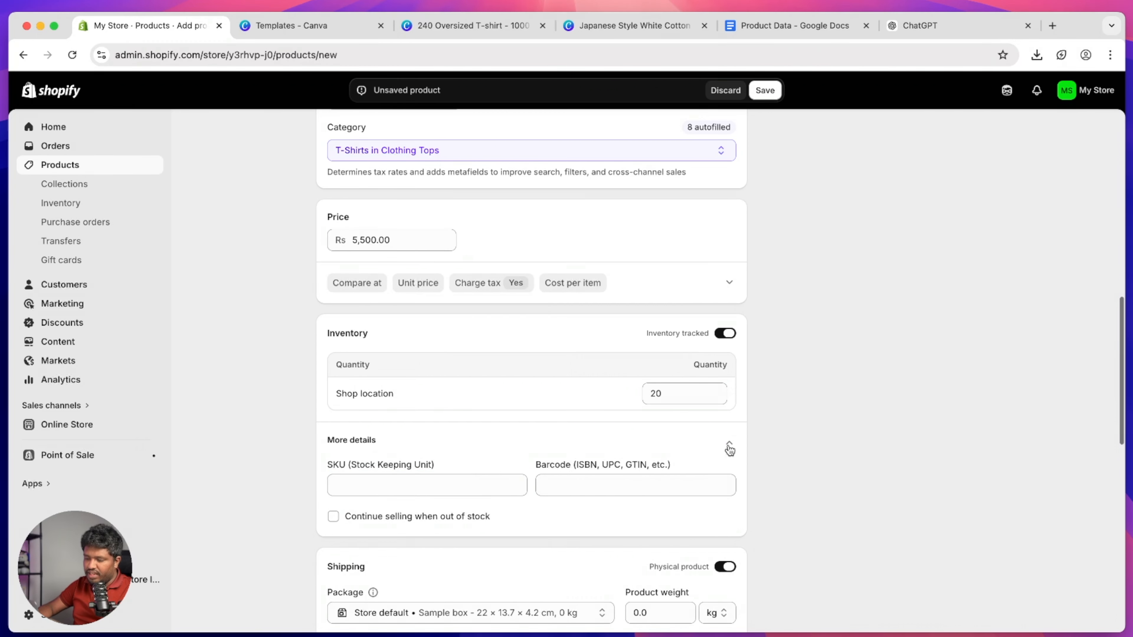
{"action": "left_click", "coordinate": [728, 444]}
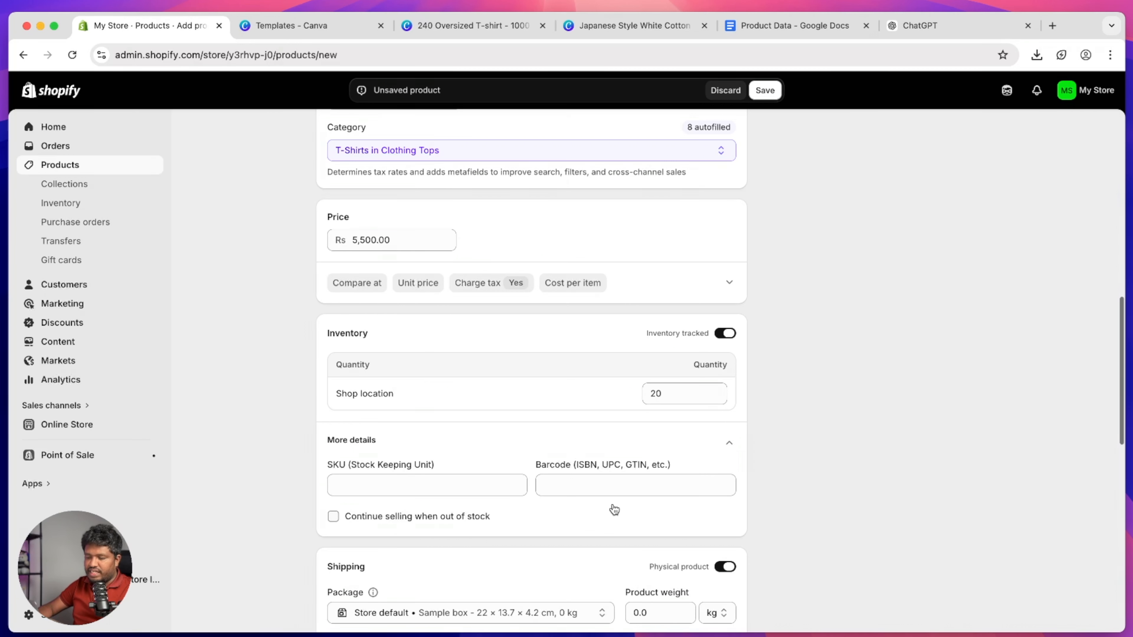
{"action": "left_click", "coordinate": [729, 443]}
View the shipping package choices and switch off the physical product setting for the tee.
{"action": "scroll", "coordinate": [580, 424], "scroll_direction": "down", "scroll_amount": 3}
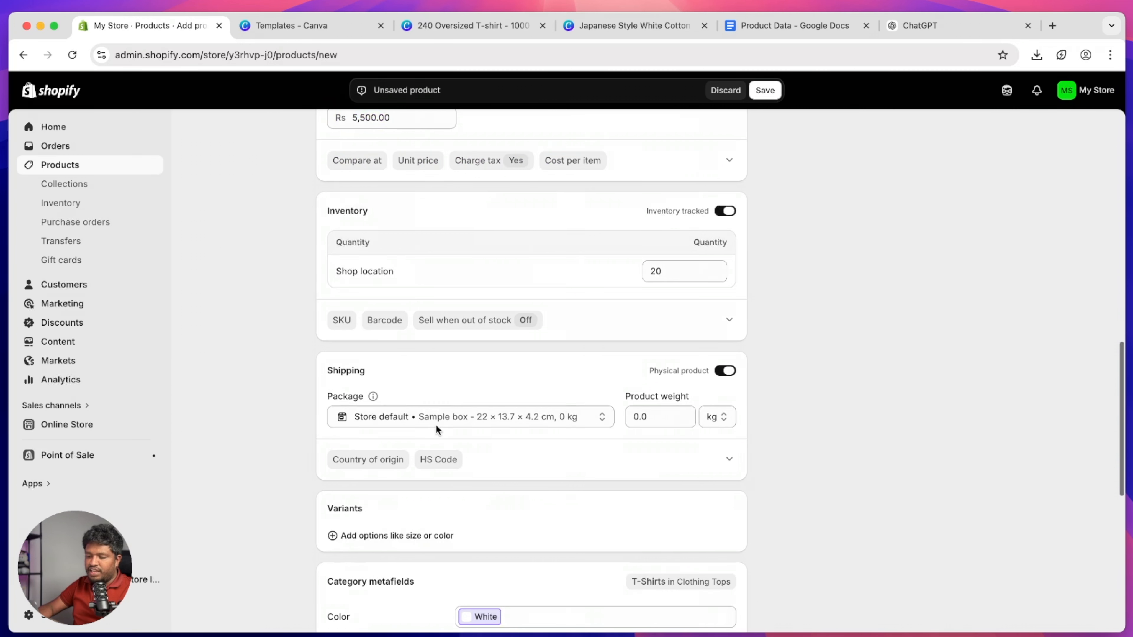
{"action": "left_click", "coordinate": [386, 418]}
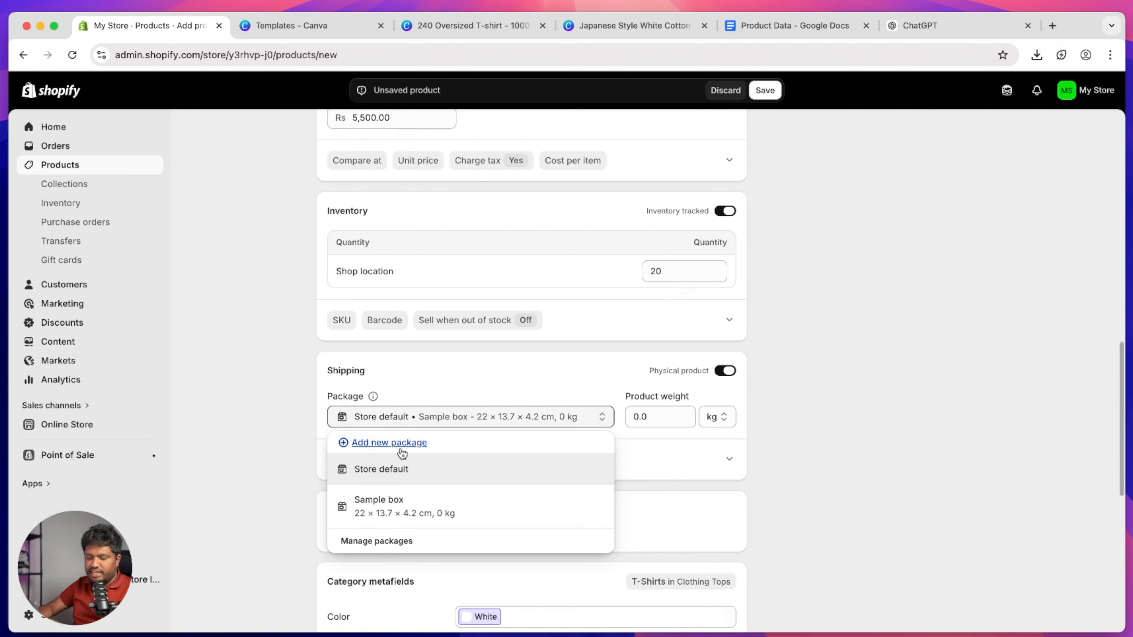
{"action": "left_click", "coordinate": [725, 371]}
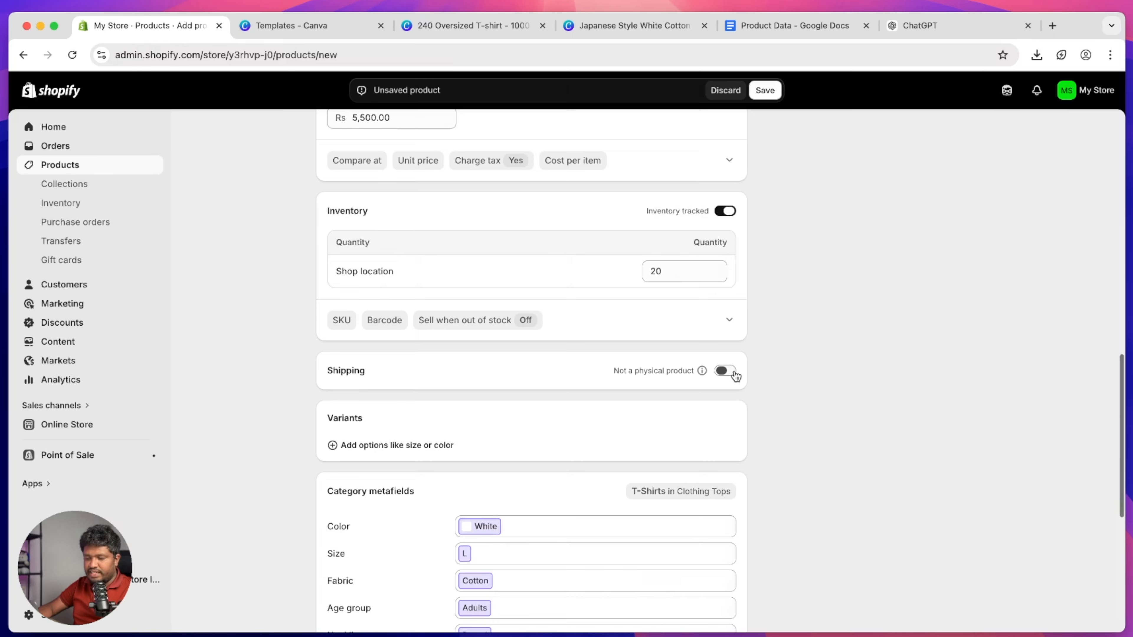
Review the product's category metafields against its media and description, and check the available choices for the Size metafield.
{"action": "scroll", "coordinate": [771, 396], "scroll_direction": "down", "scroll_amount": 4}
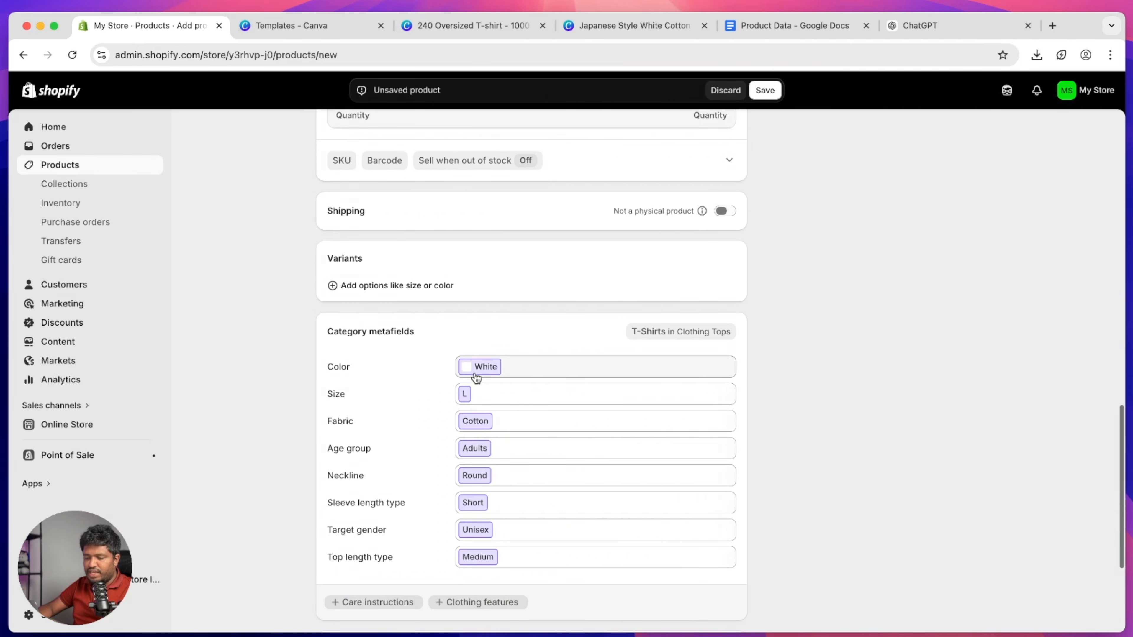
{"action": "scroll", "coordinate": [487, 527], "scroll_direction": "up", "scroll_amount": 15}
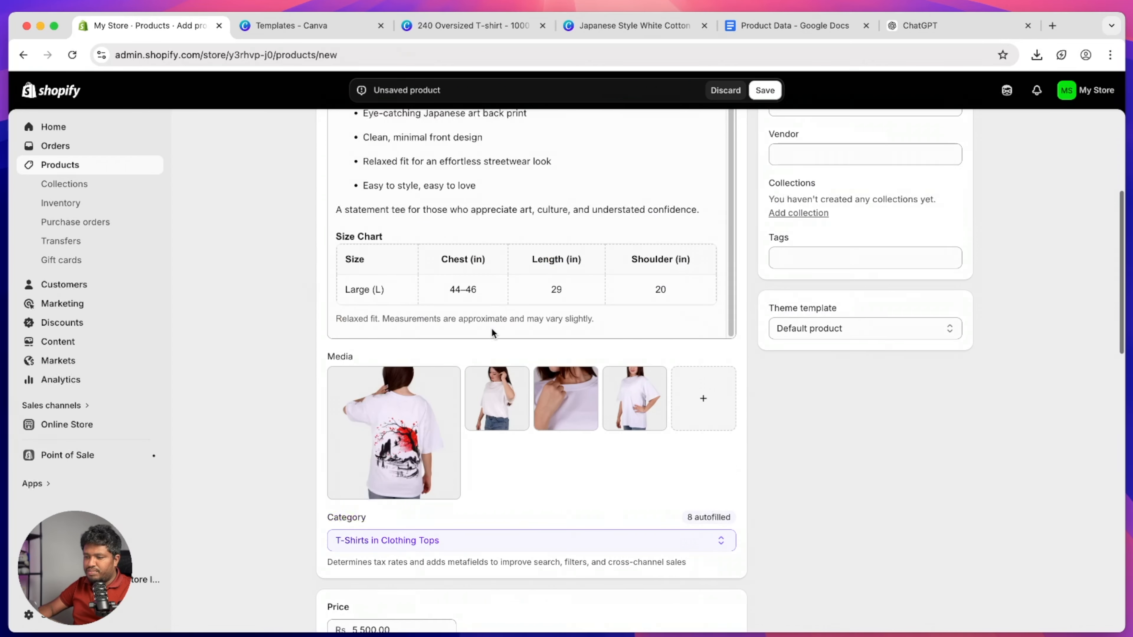
{"action": "scroll", "coordinate": [508, 464], "scroll_direction": "down", "scroll_amount": 7}
{"action": "scroll", "coordinate": [505, 465], "scroll_direction": "down", "scroll_amount": 11}
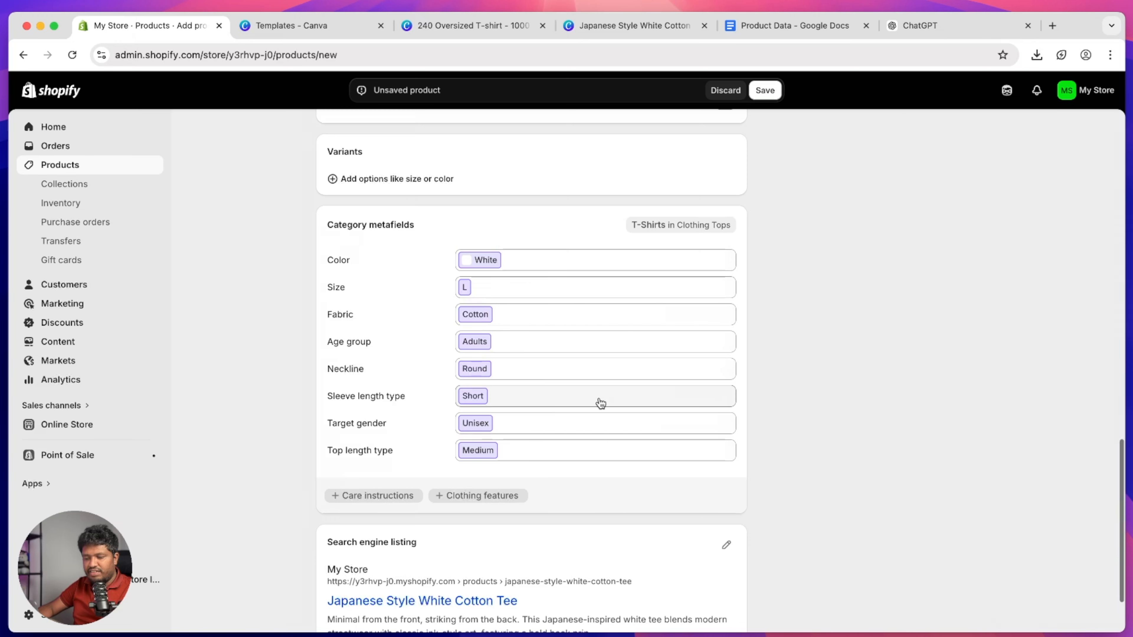
{"action": "left_click", "coordinate": [584, 292]}
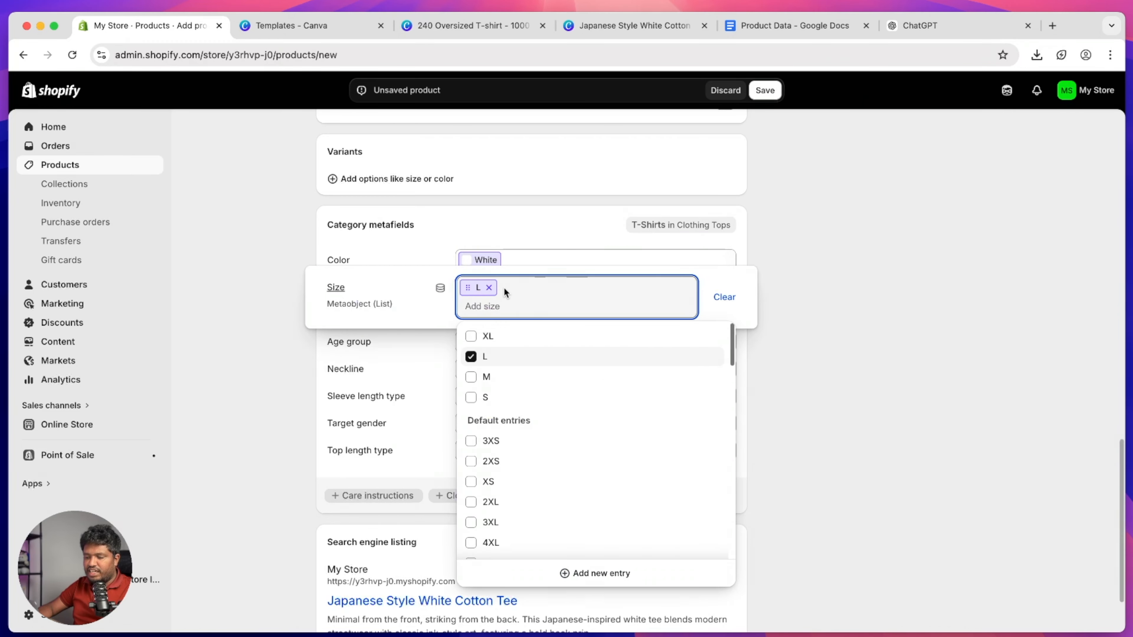
{"action": "left_click", "coordinate": [883, 311]}
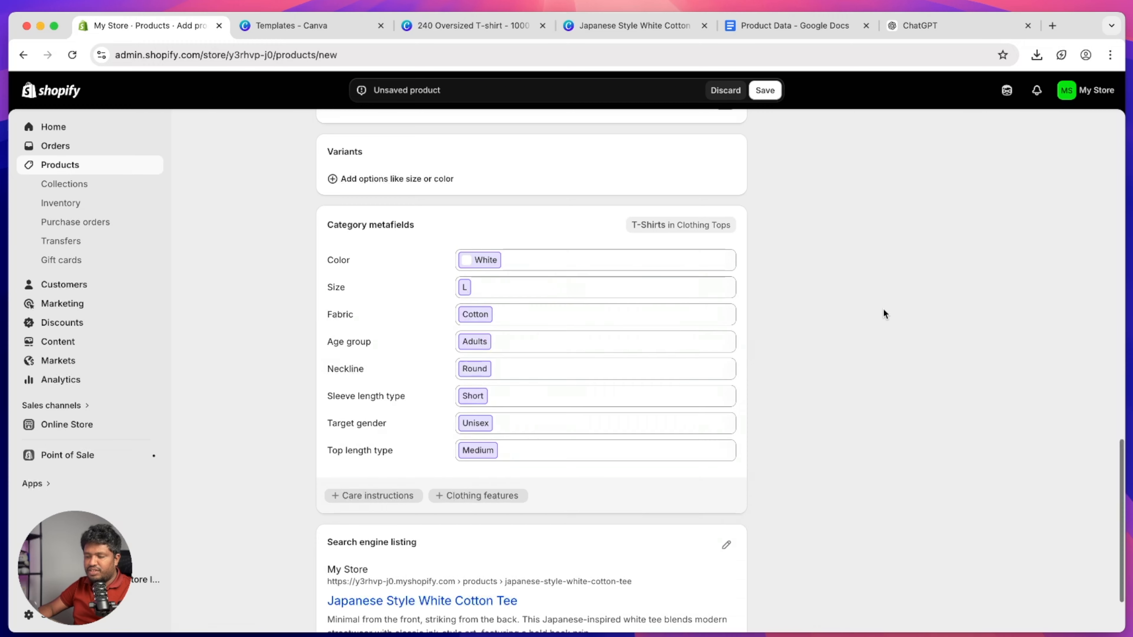
{"action": "scroll", "coordinate": [714, 366], "scroll_direction": "up", "scroll_amount": 8}
{"action": "scroll", "coordinate": [738, 380], "scroll_direction": "up", "scroll_amount": 15}
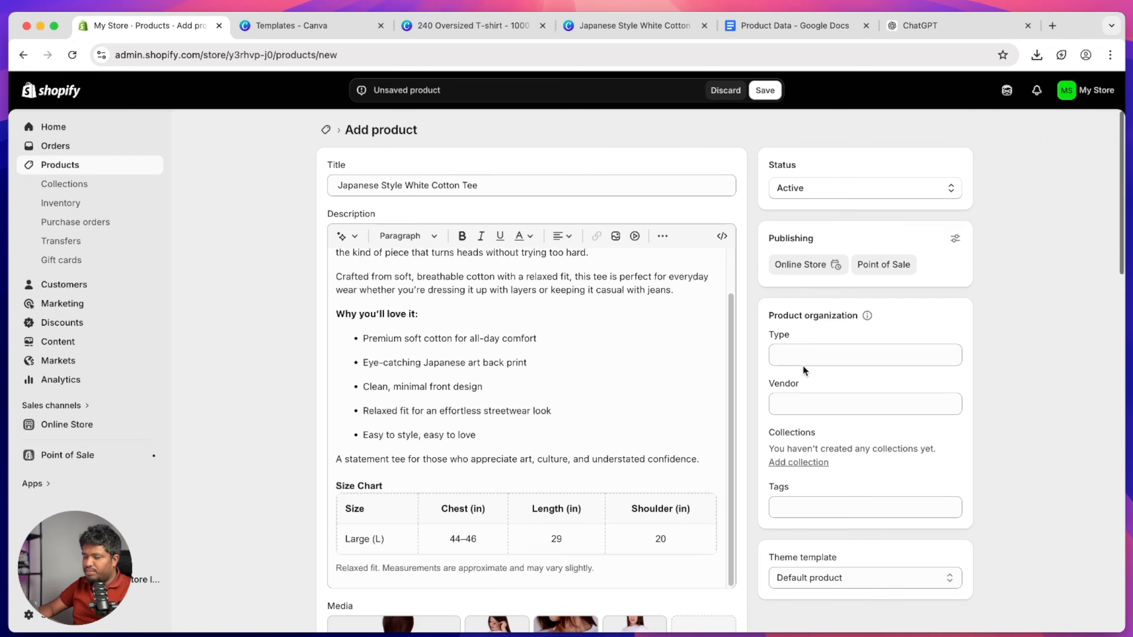
{"action": "left_click", "coordinate": [802, 350]}
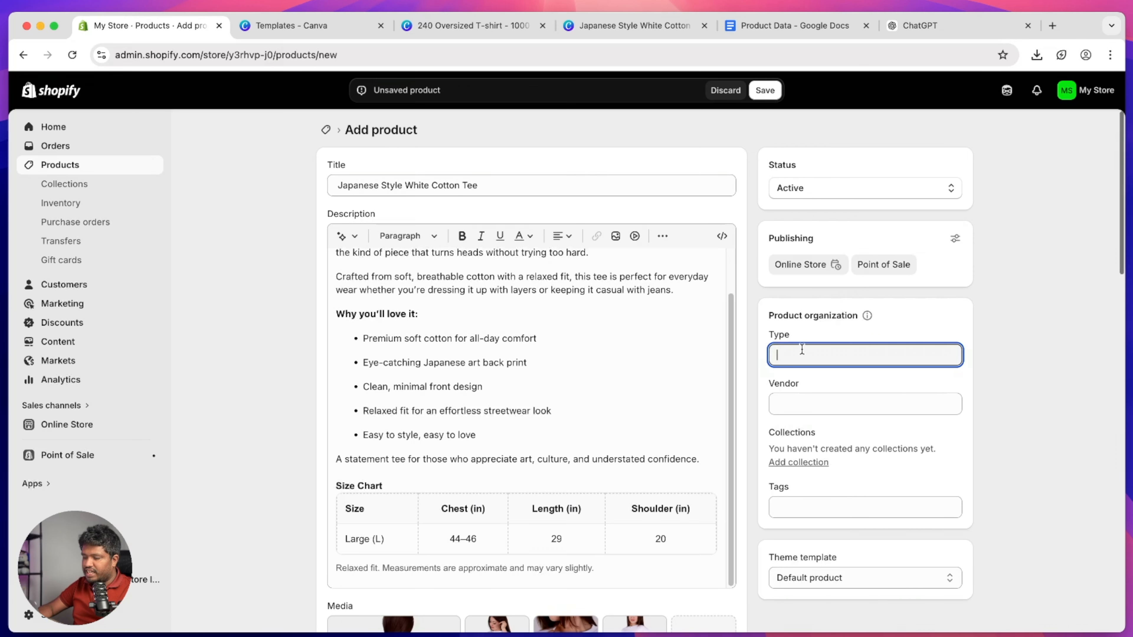
{"action": "left_click", "coordinate": [807, 404]}
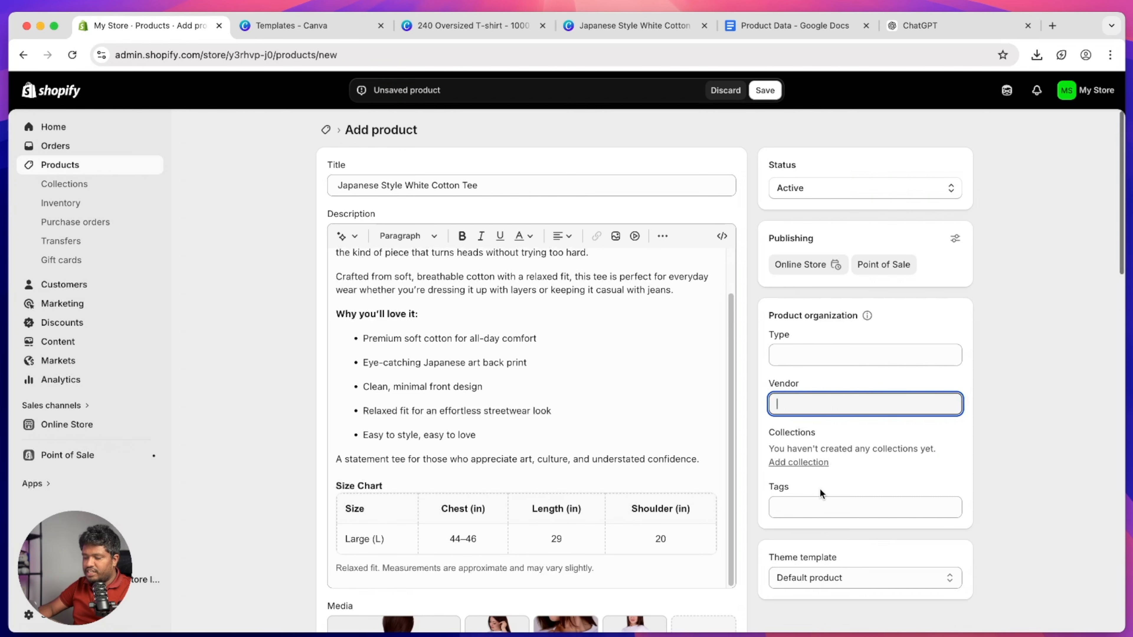
{"action": "left_click", "coordinate": [816, 507]}
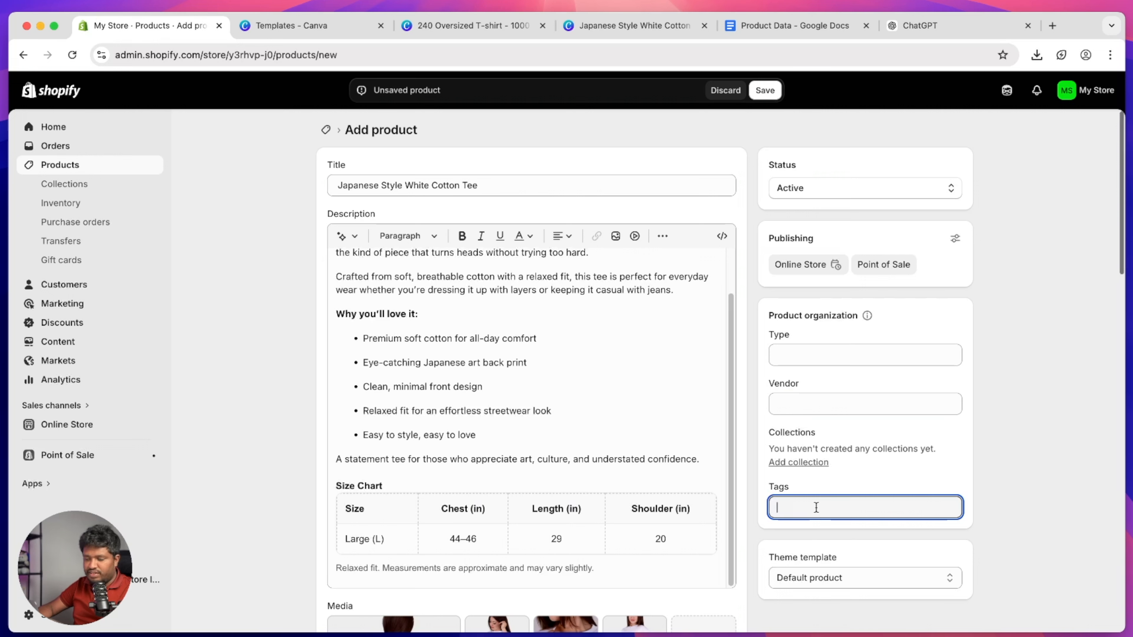
Create and save a manual collection for the tee titled Cotton Tee, copying the name from the product title.
{"action": "left_click", "coordinate": [815, 464]}
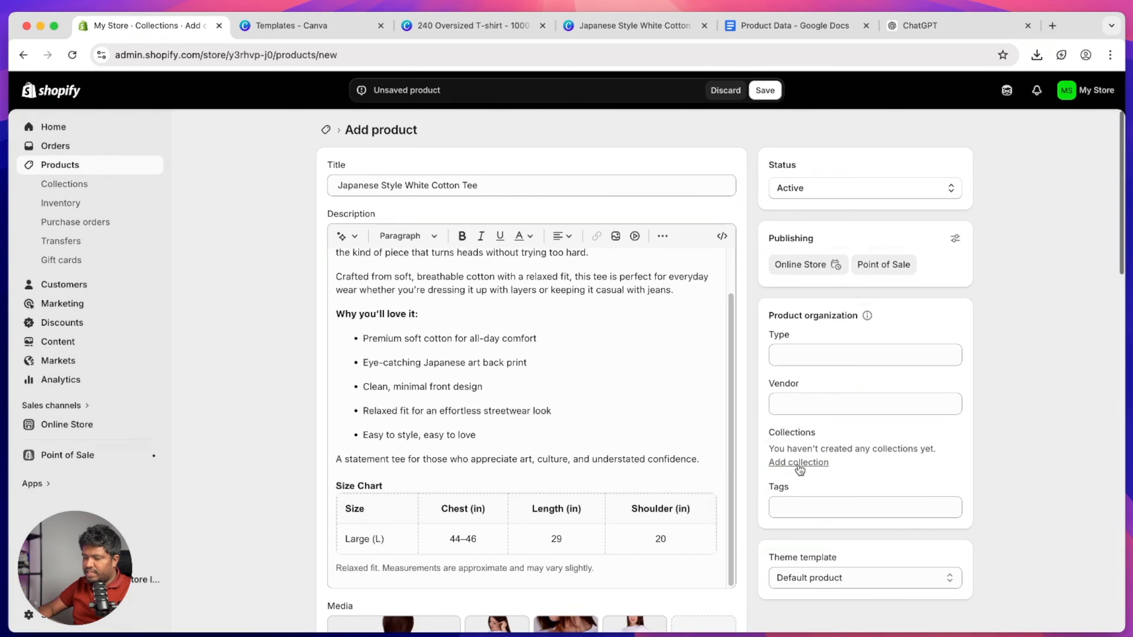
{"action": "left_click_drag", "start_coordinate": [432, 186], "coordinate": [498, 188]}
{"action": "right_click", "coordinate": [502, 191]}
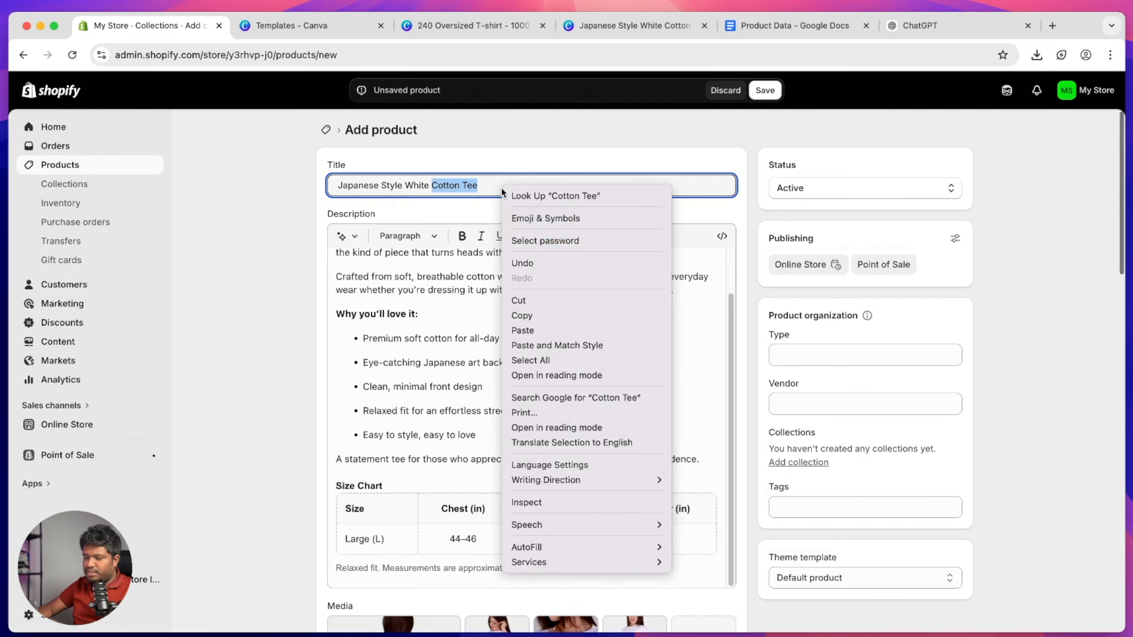
{"action": "left_click", "coordinate": [573, 312]}
{"action": "left_click", "coordinate": [801, 467]}
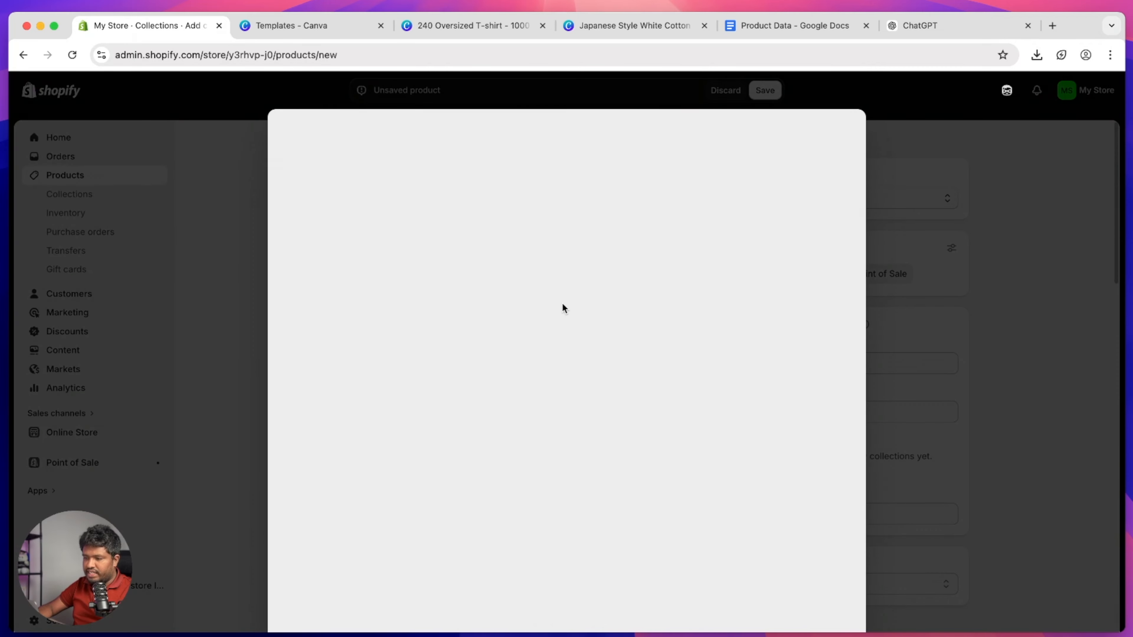
{"action": "right_click", "coordinate": [343, 177]}
{"action": "left_click", "coordinate": [383, 297]}
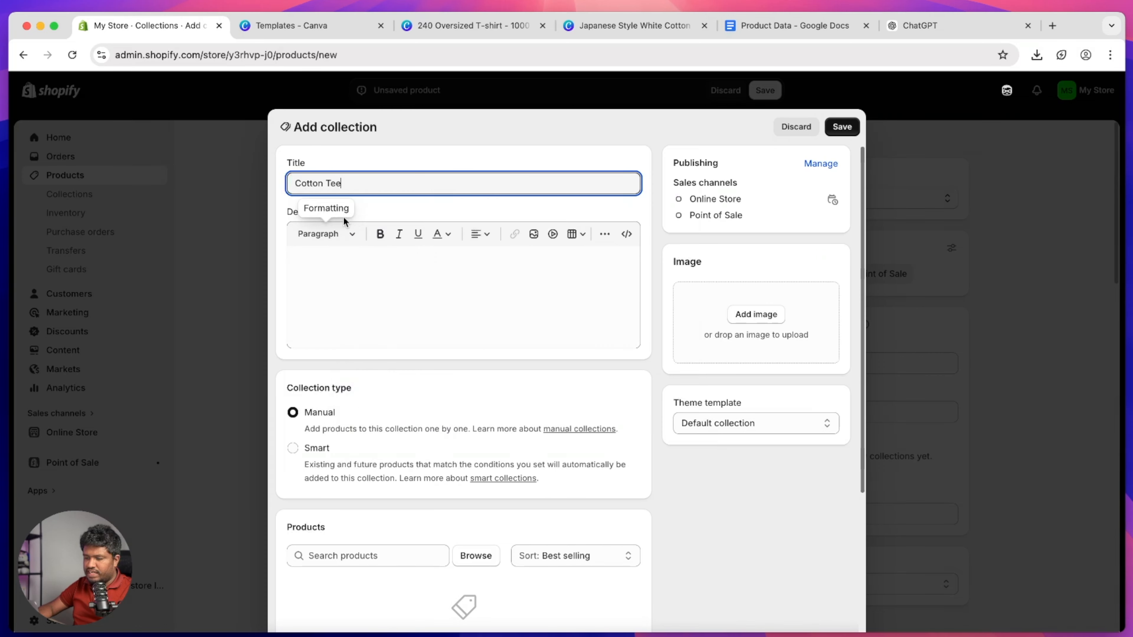
{"action": "left_click", "coordinate": [456, 286]}
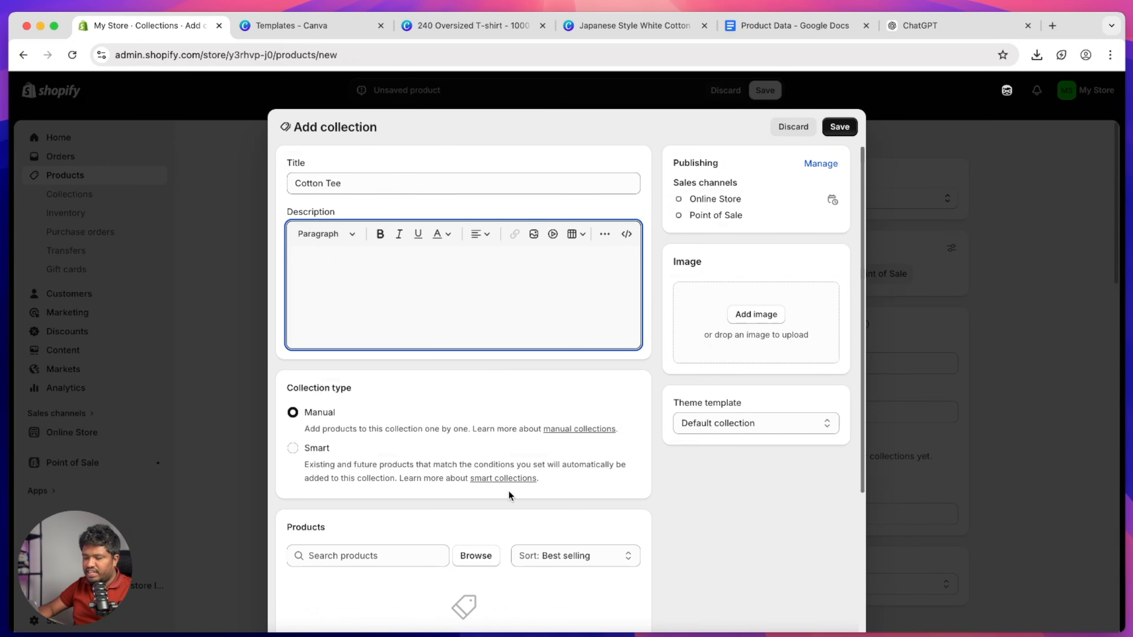
{"action": "scroll", "coordinate": [498, 509], "scroll_direction": "down", "scroll_amount": 5}
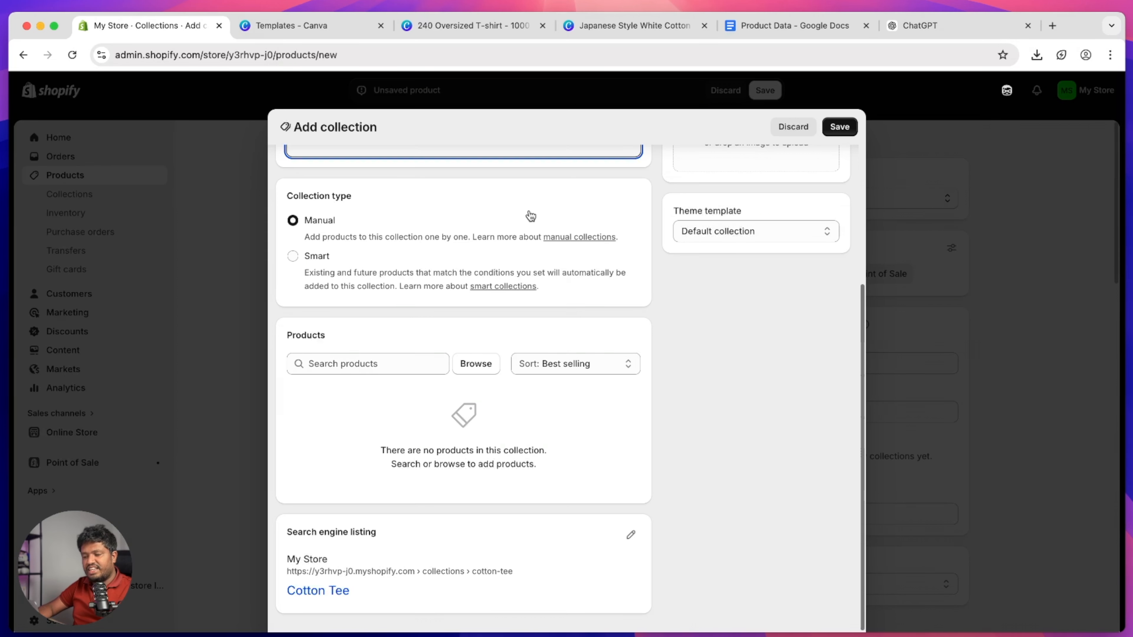
{"action": "left_click", "coordinate": [839, 128]}
Check the tee's sales channel publishing options without changing them and save the product.
{"action": "left_click", "coordinate": [802, 398]}
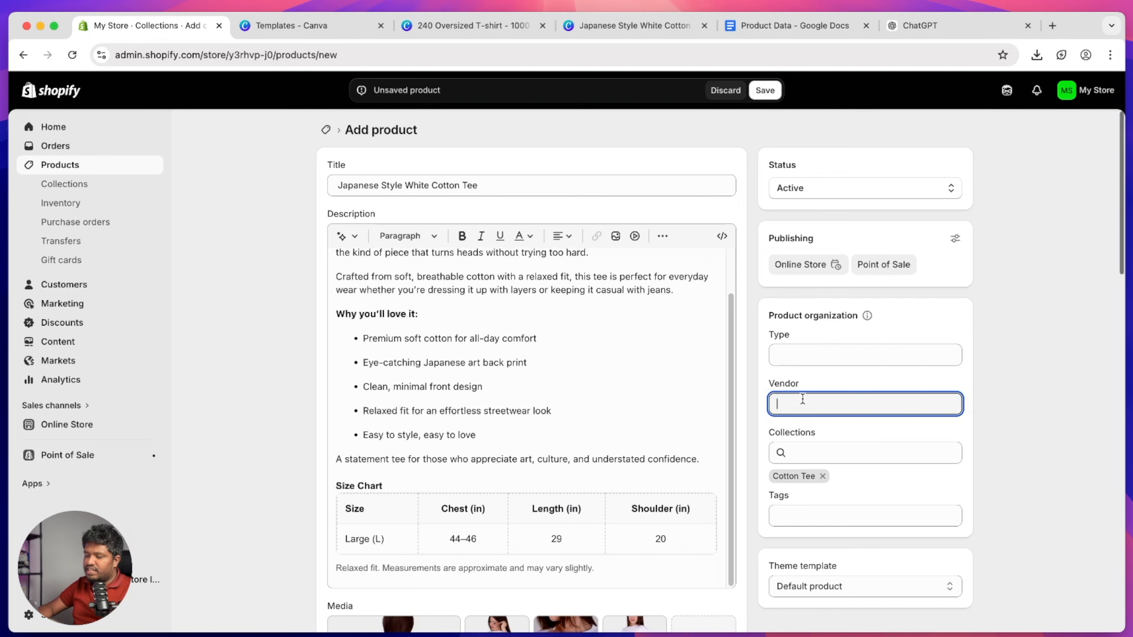
{"action": "left_click", "coordinate": [807, 361]}
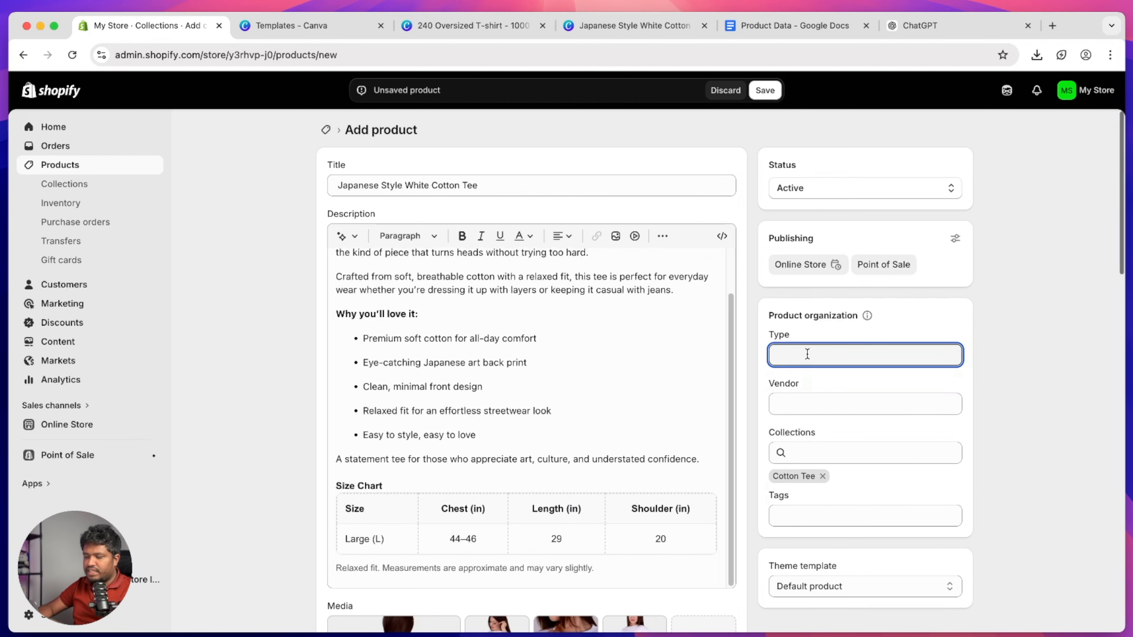
{"action": "left_click", "coordinate": [955, 239]}
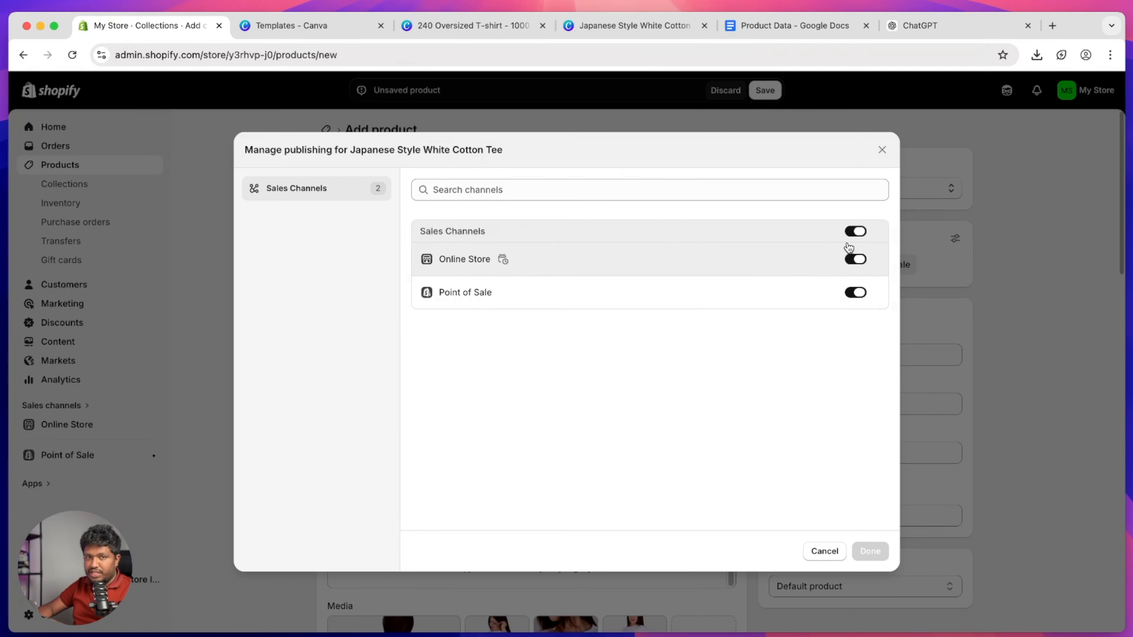
{"action": "left_click", "coordinate": [824, 551]}
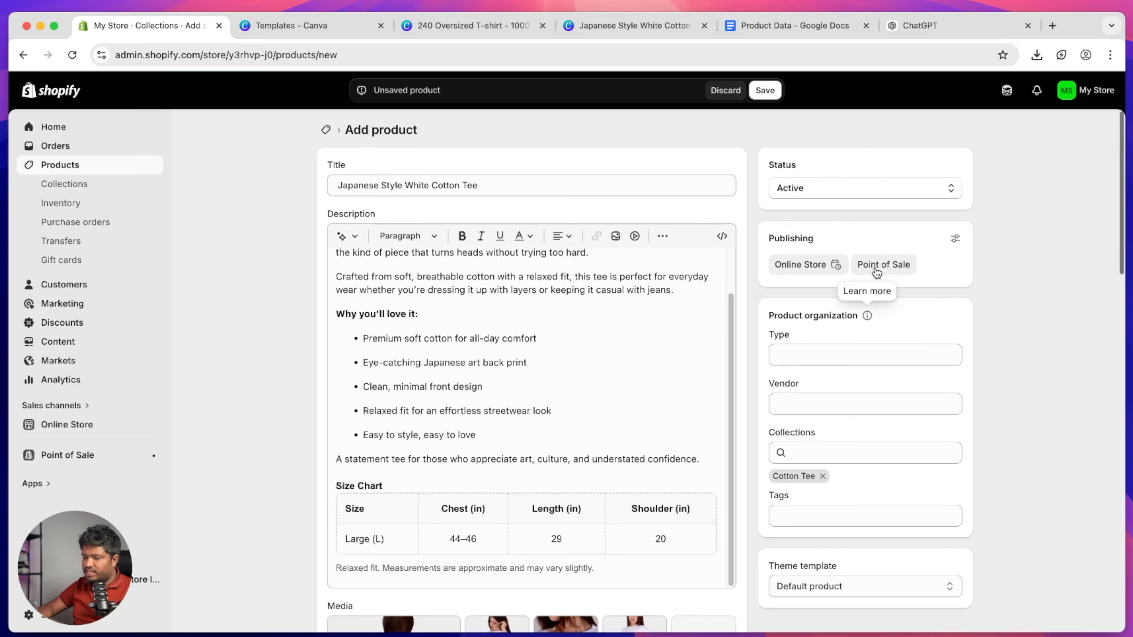
{"action": "left_click", "coordinate": [767, 97]}
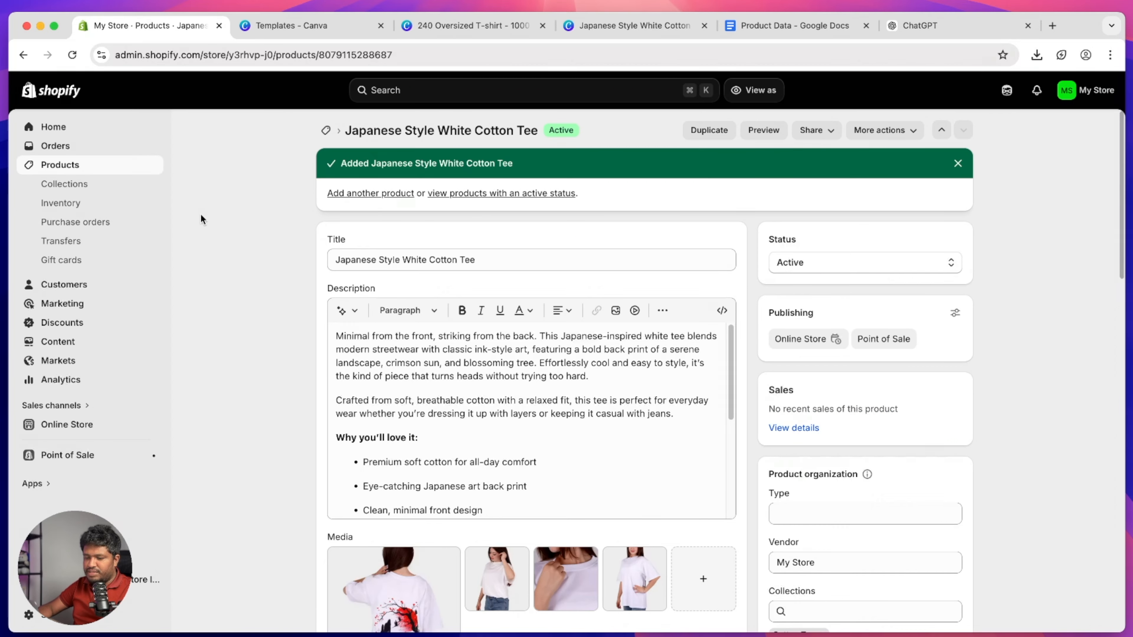
Open the live online store and look over the home page with its newest arrivals and featured product.
{"action": "left_click", "coordinate": [153, 425]}
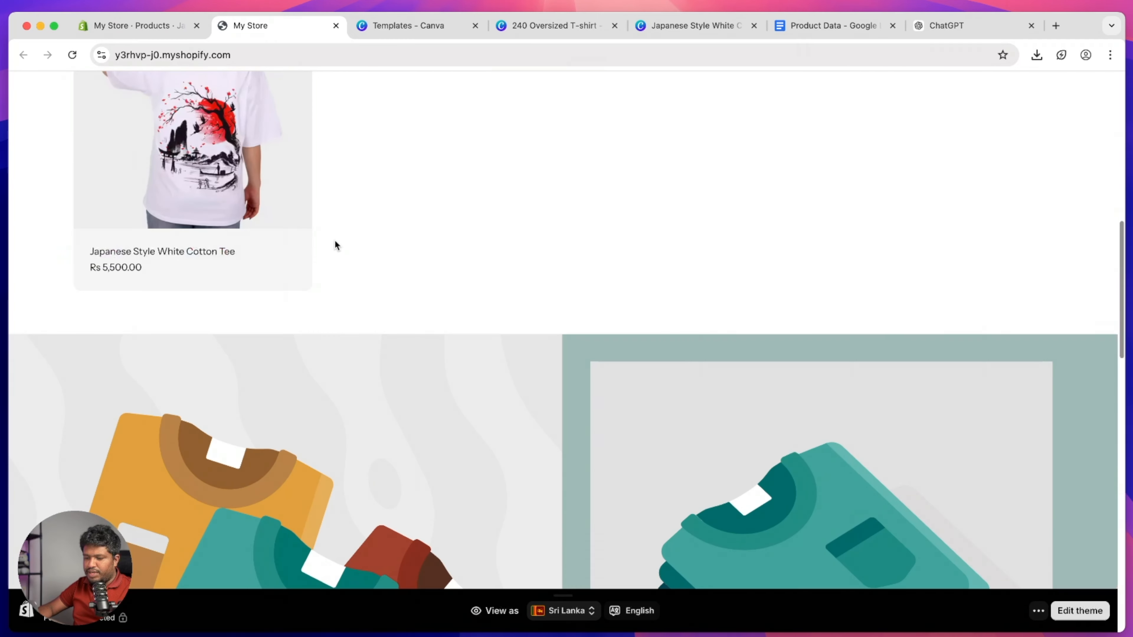
{"action": "scroll", "coordinate": [267, 299], "scroll_direction": "up", "scroll_amount": 3}
{"action": "scroll", "coordinate": [486, 300], "scroll_direction": "up", "scroll_amount": 5}
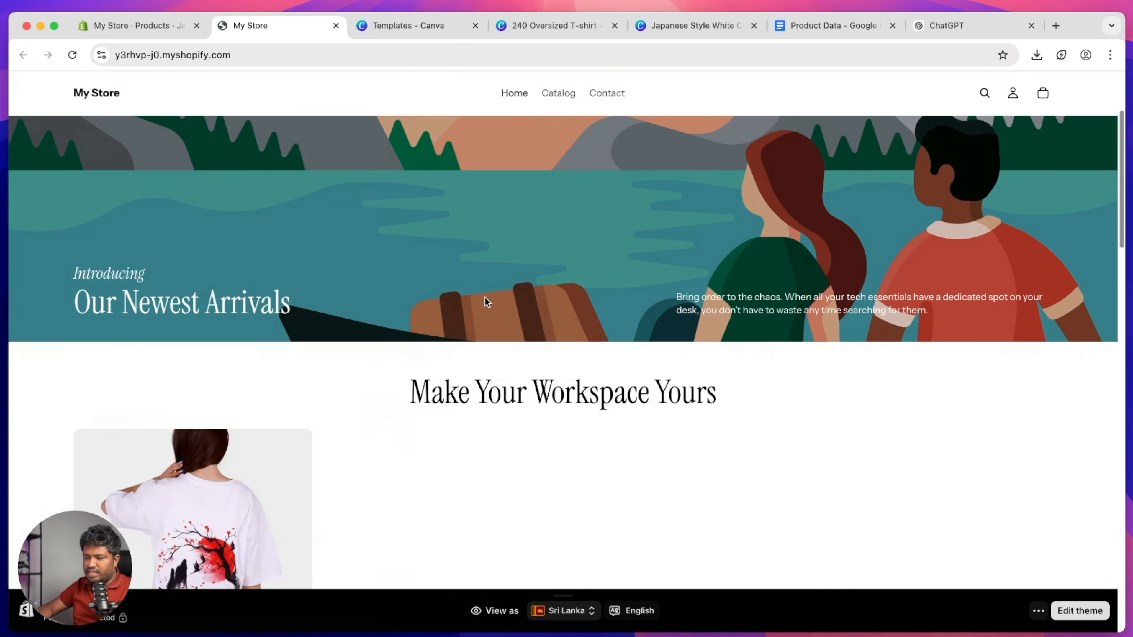
{"action": "scroll", "coordinate": [482, 298], "scroll_direction": "down", "scroll_amount": 8}
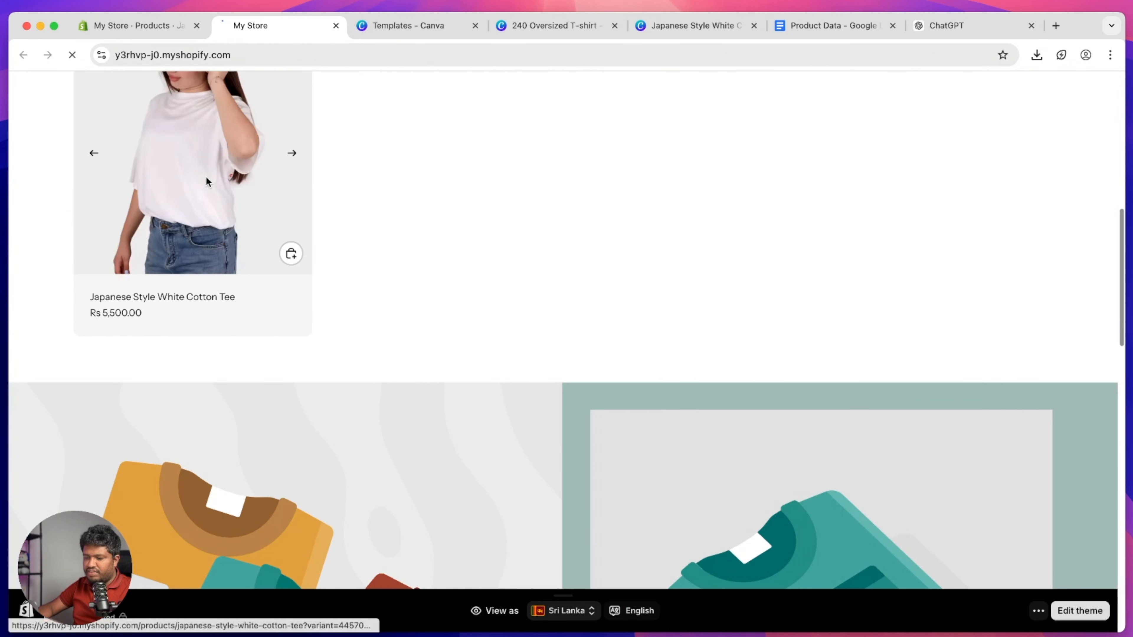
Open the Japanese Style White Cotton Tee's storefront page and examine its photos, description and size chart.
{"action": "left_click", "coordinate": [208, 182]}
{"action": "scroll", "coordinate": [885, 377], "scroll_direction": "down", "scroll_amount": 10}
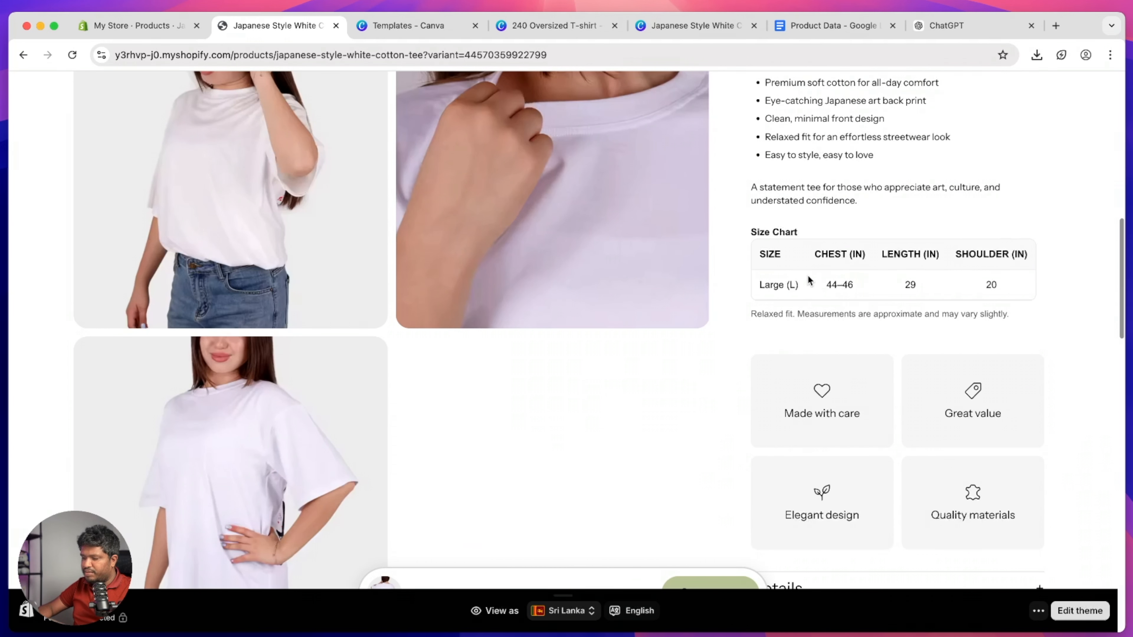
{"action": "double_click", "coordinate": [991, 284]}
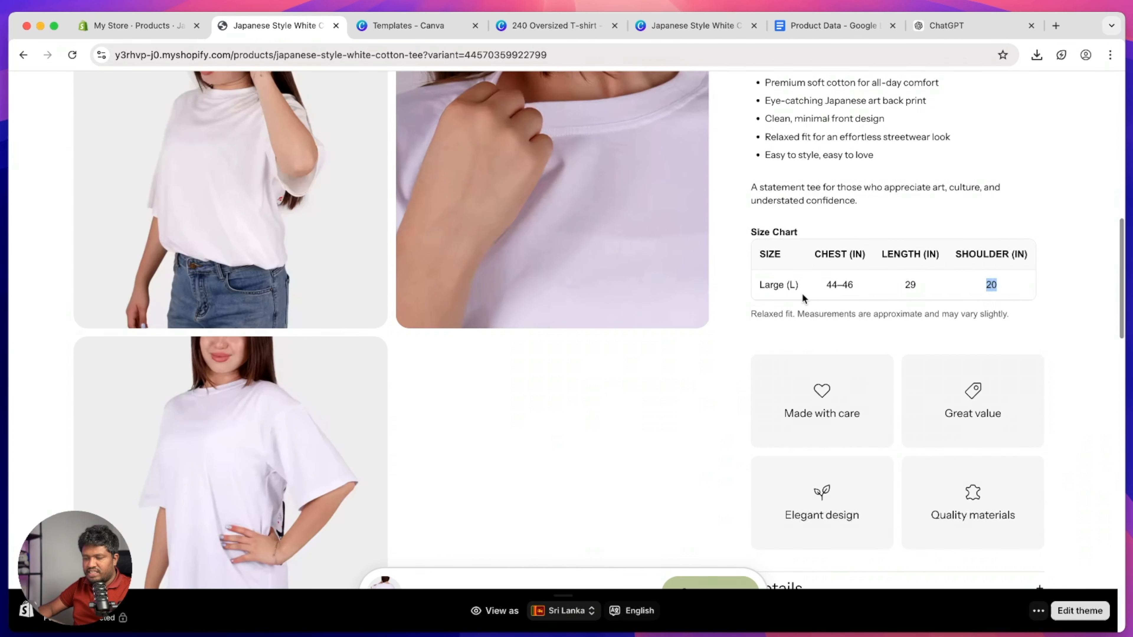
{"action": "scroll", "coordinate": [777, 298], "scroll_direction": "down", "scroll_amount": 5}
{"action": "scroll", "coordinate": [468, 303], "scroll_direction": "up", "scroll_amount": 10}
{"action": "scroll", "coordinate": [457, 301], "scroll_direction": "down", "scroll_amount": 15}
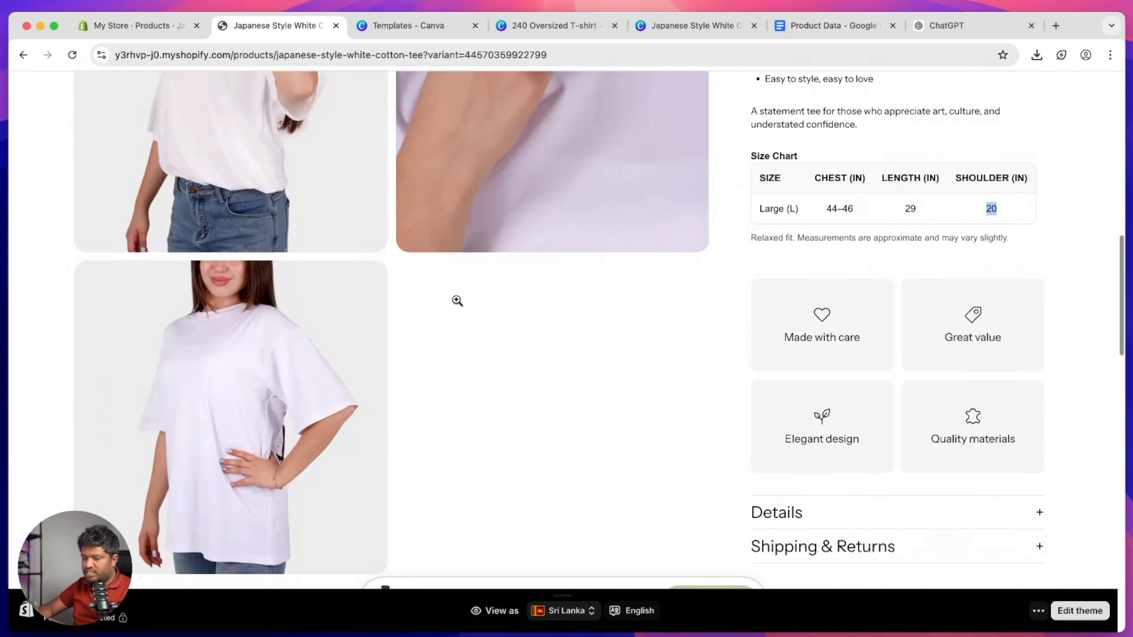
{"action": "scroll", "coordinate": [456, 299], "scroll_direction": "up", "scroll_amount": 5}
{"action": "scroll", "coordinate": [456, 299], "scroll_direction": "up", "scroll_amount": 15}
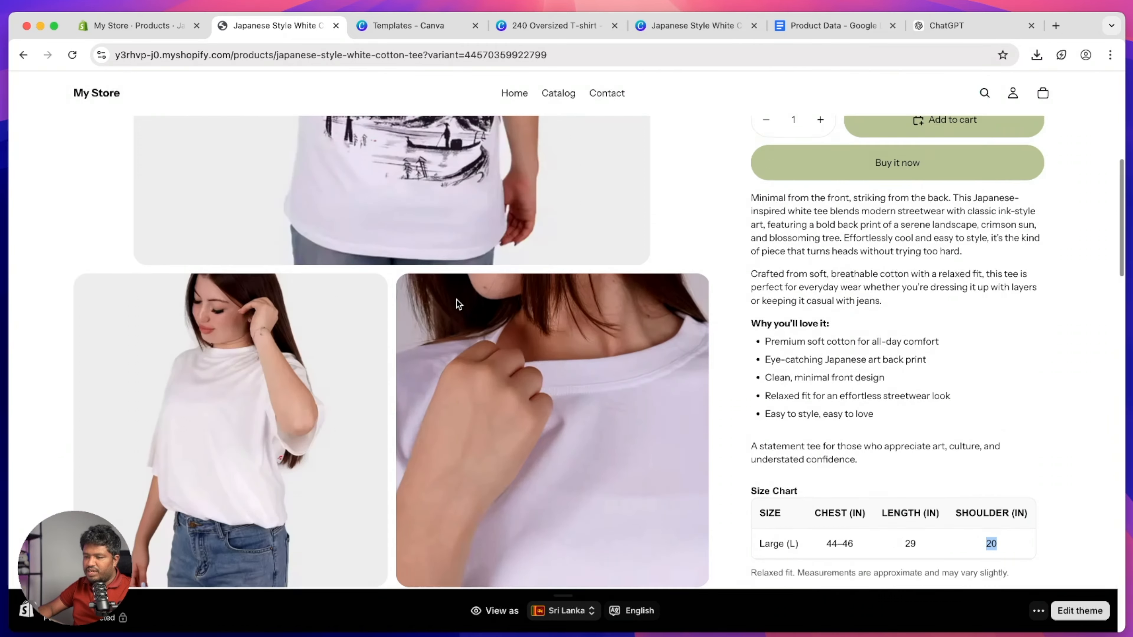
Start a new product in the Shopify admin and title it 240 Oversized T-shirt, copied from the Product Data document.
{"action": "key", "text": "ctrl+shift+Tab"}
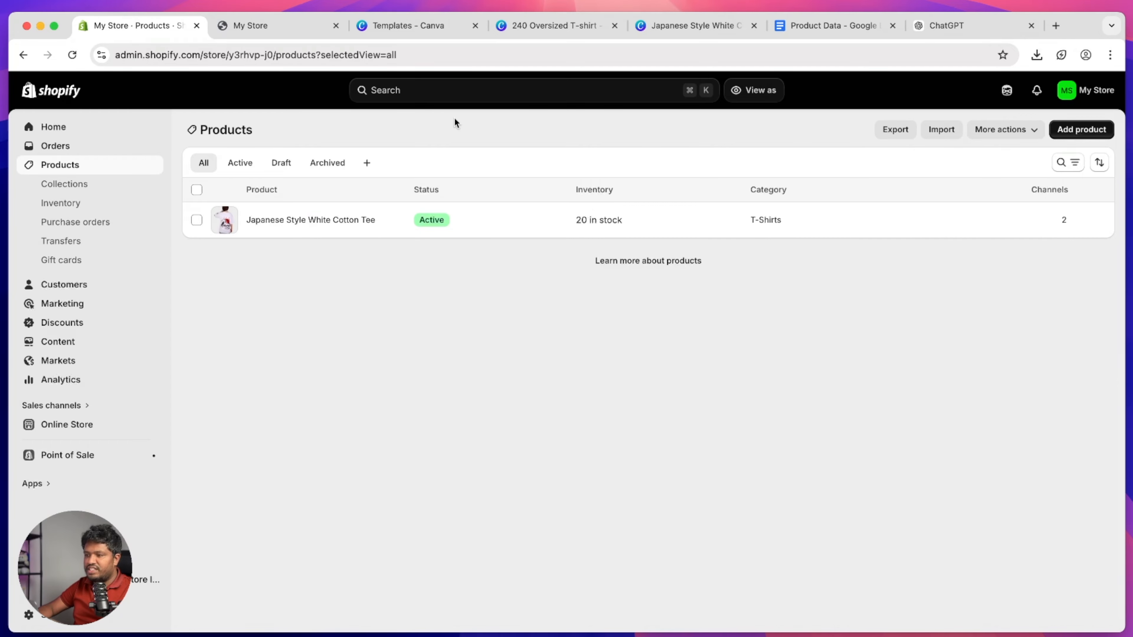
{"action": "left_click", "coordinate": [1074, 130]}
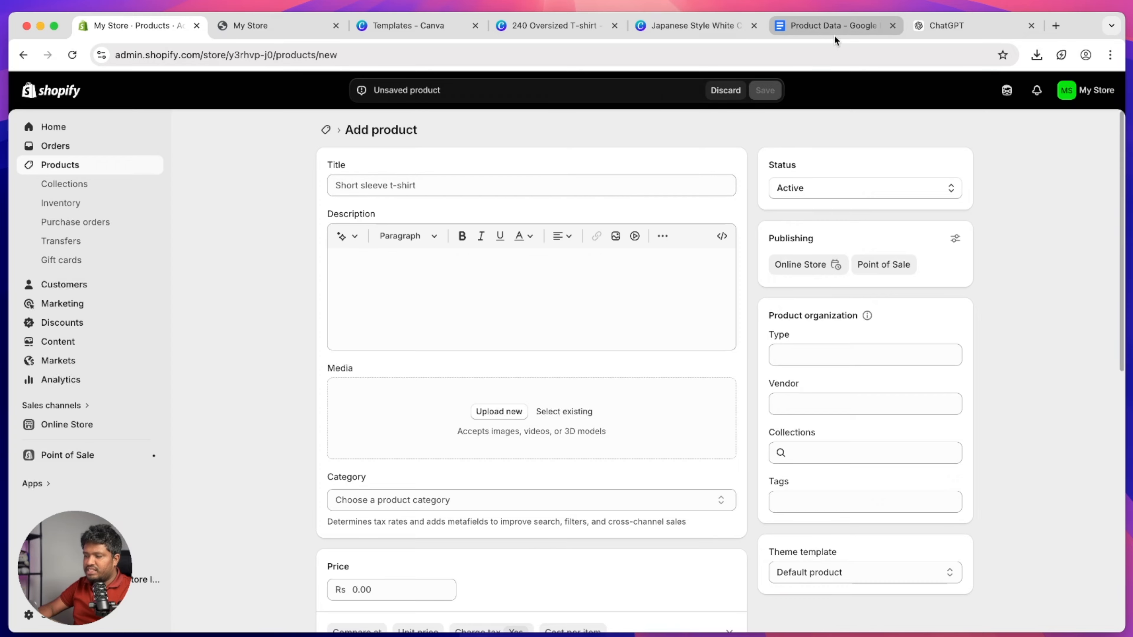
{"action": "left_click", "coordinate": [833, 35]}
{"action": "scroll", "coordinate": [483, 295], "scroll_direction": "down", "scroll_amount": 15}
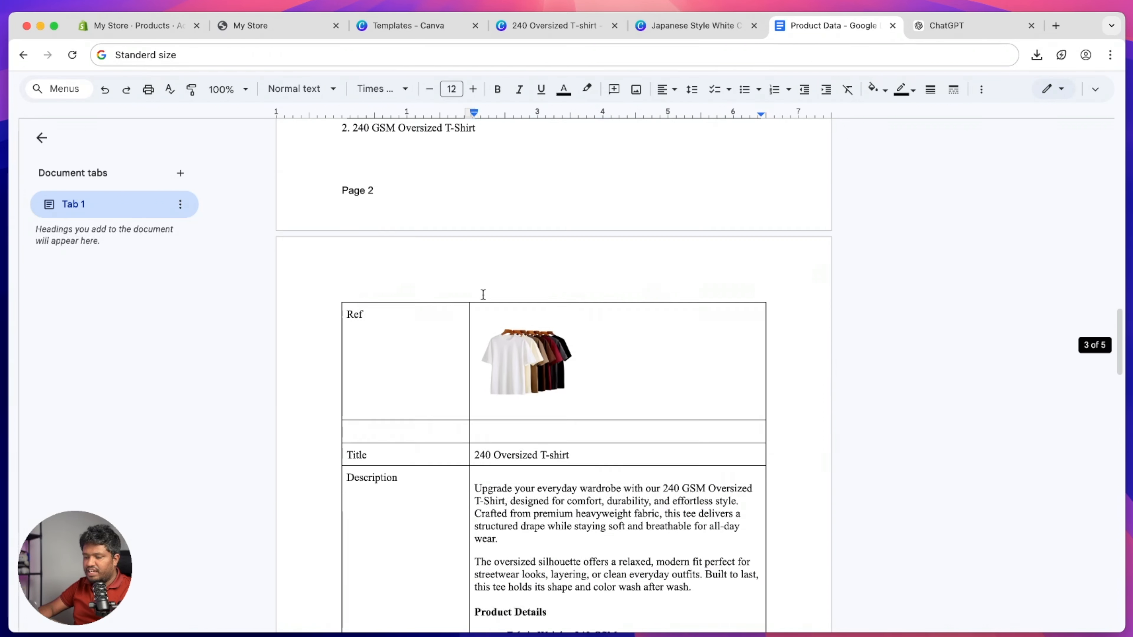
{"action": "scroll", "coordinate": [483, 294], "scroll_direction": "down", "scroll_amount": 3}
{"action": "left_click", "coordinate": [569, 342]}
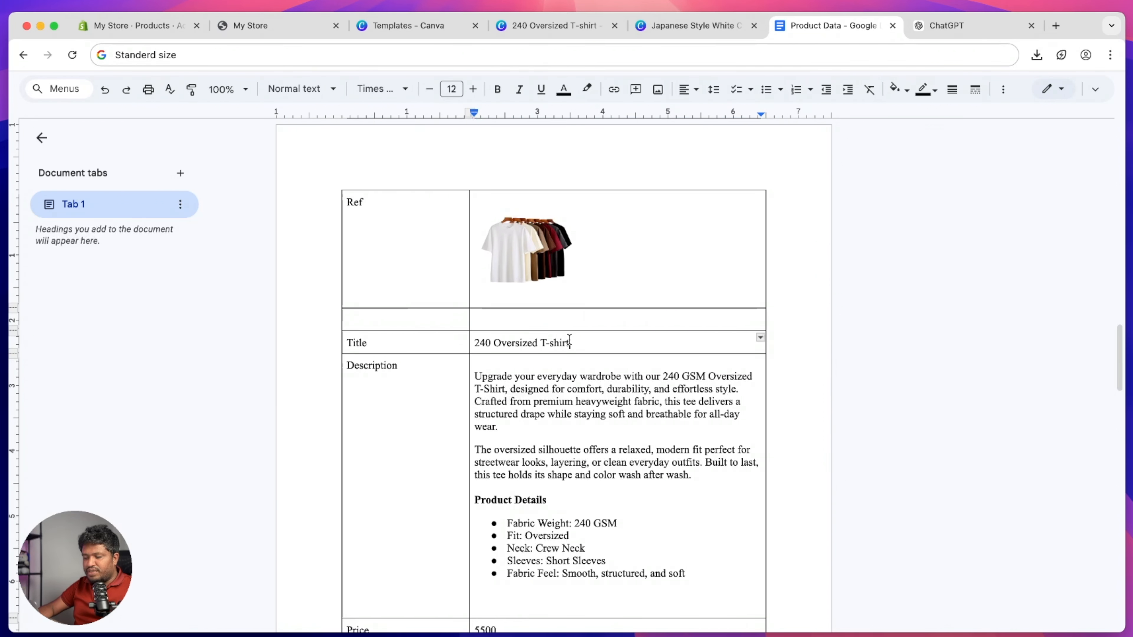
{"action": "left_click_drag", "start_coordinate": [569, 342], "coordinate": [473, 343]}
{"action": "key", "text": "super+c"}
{"action": "key", "text": "super+1"}
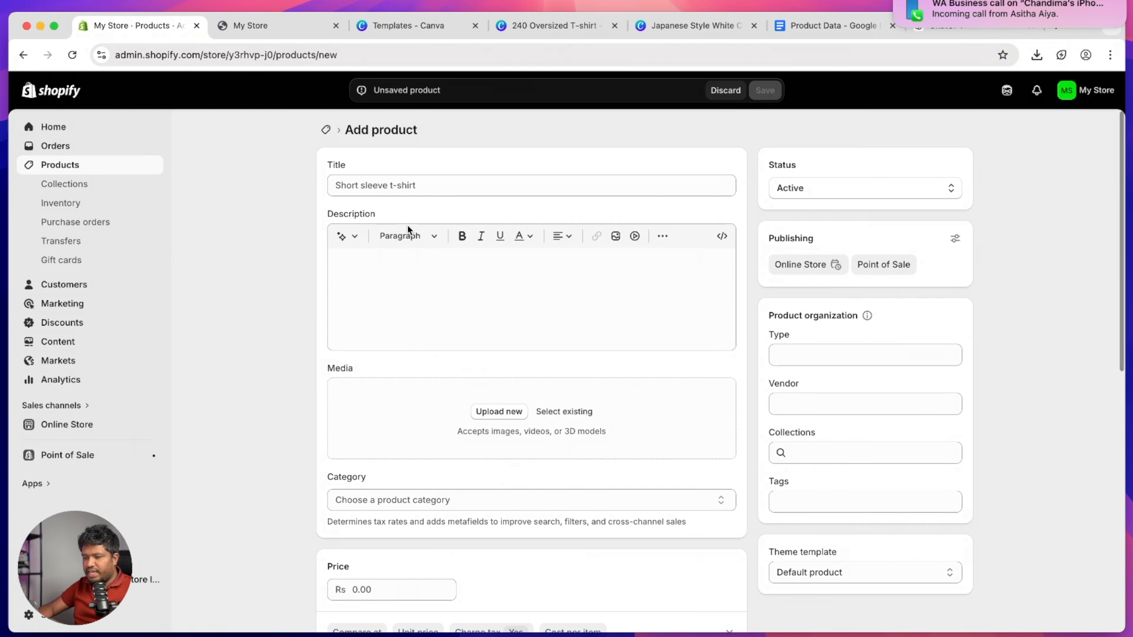
{"action": "left_click", "coordinate": [450, 185]}
{"action": "key", "text": "super+v"}
Copy the 240 Oversized T-shirt's description and Product Details list from the Product Data document into the product description.
{"action": "left_click", "coordinate": [833, 25]}
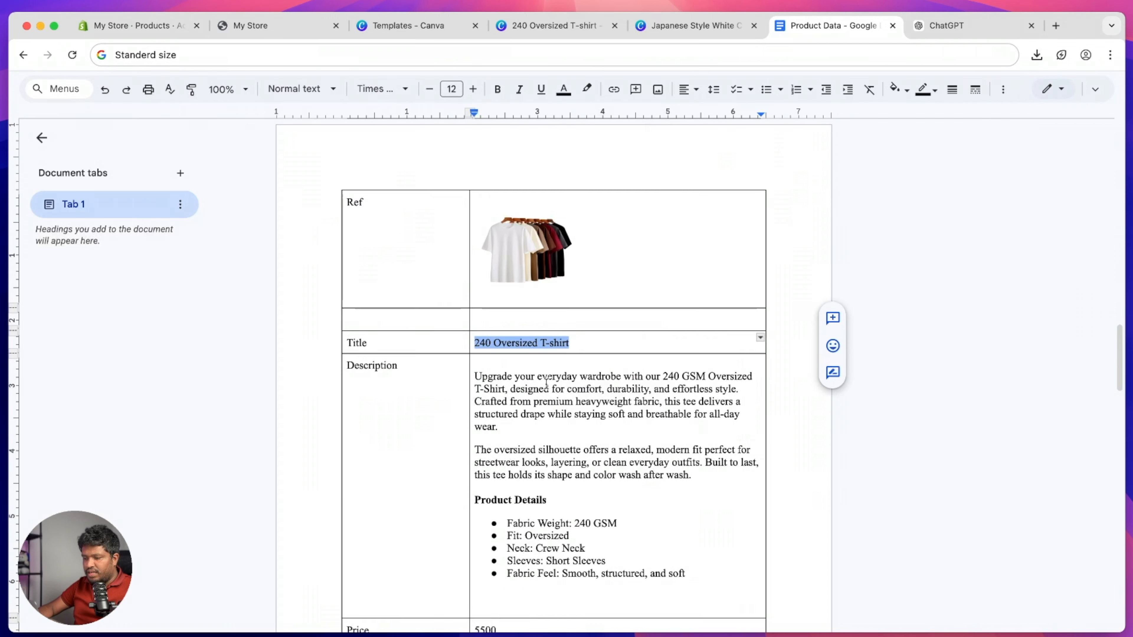
{"action": "scroll", "coordinate": [545, 383], "scroll_direction": "down", "scroll_amount": 2}
{"action": "left_click_drag", "start_coordinate": [710, 510], "coordinate": [474, 309]}
{"action": "key", "text": "super+c"}
{"action": "left_click", "coordinate": [161, 37]}
{"action": "left_click", "coordinate": [440, 309]}
{"action": "key", "text": "super+v"}
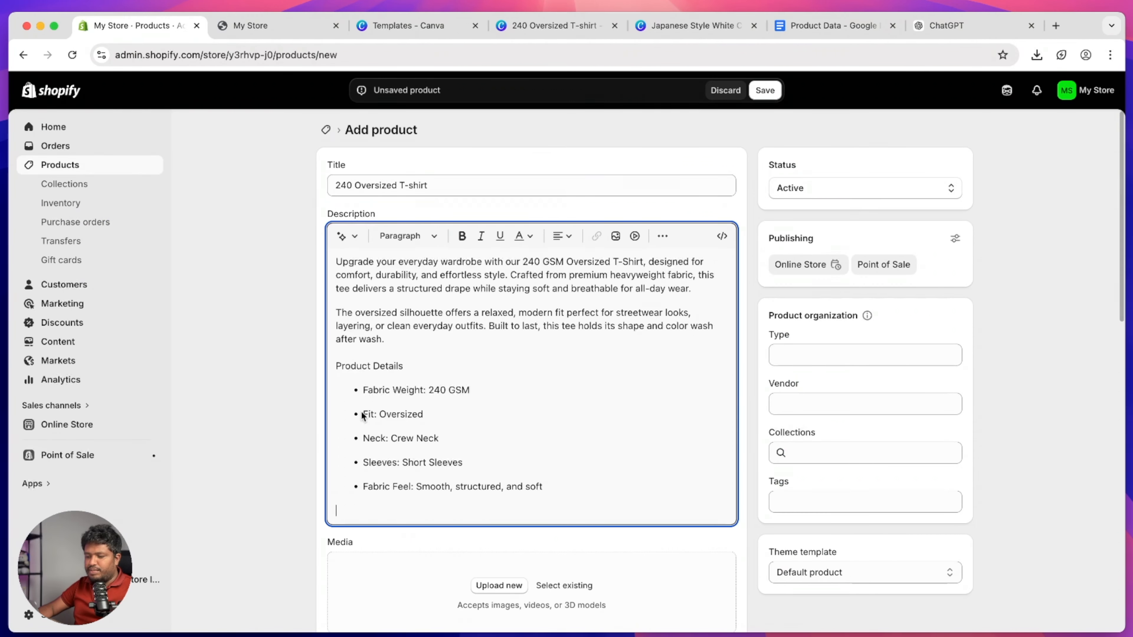
Show the product description as HTML and add two new lines after the last paragraph of code.
{"action": "scroll", "coordinate": [547, 418], "scroll_direction": "down", "scroll_amount": 3}
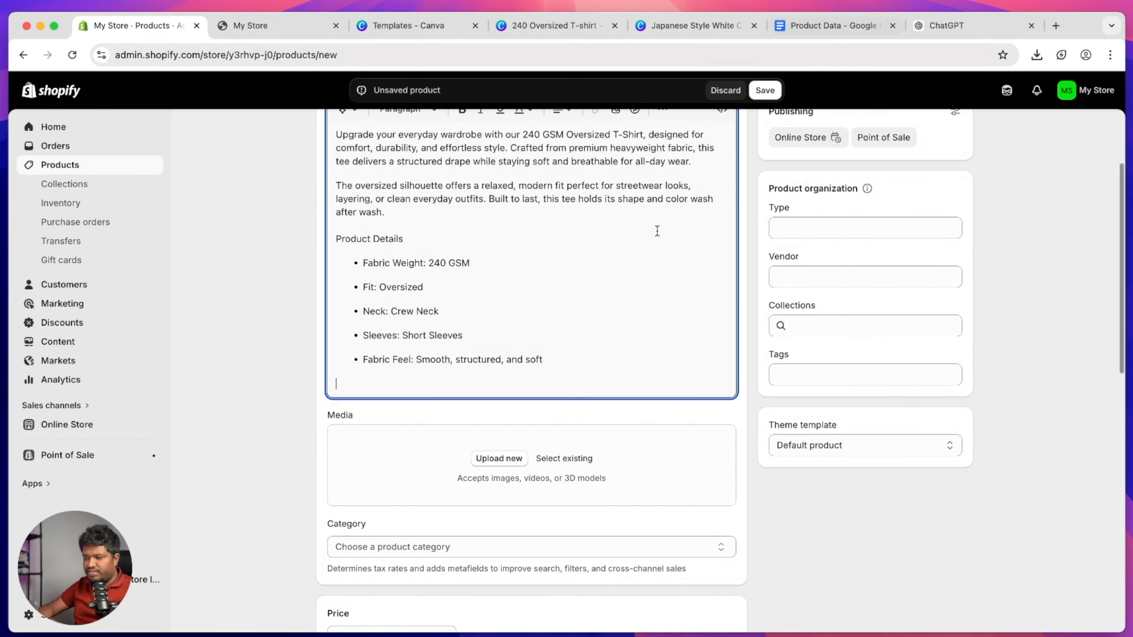
{"action": "scroll", "coordinate": [657, 230], "scroll_direction": "up", "scroll_amount": 3}
{"action": "left_click", "coordinate": [722, 236]}
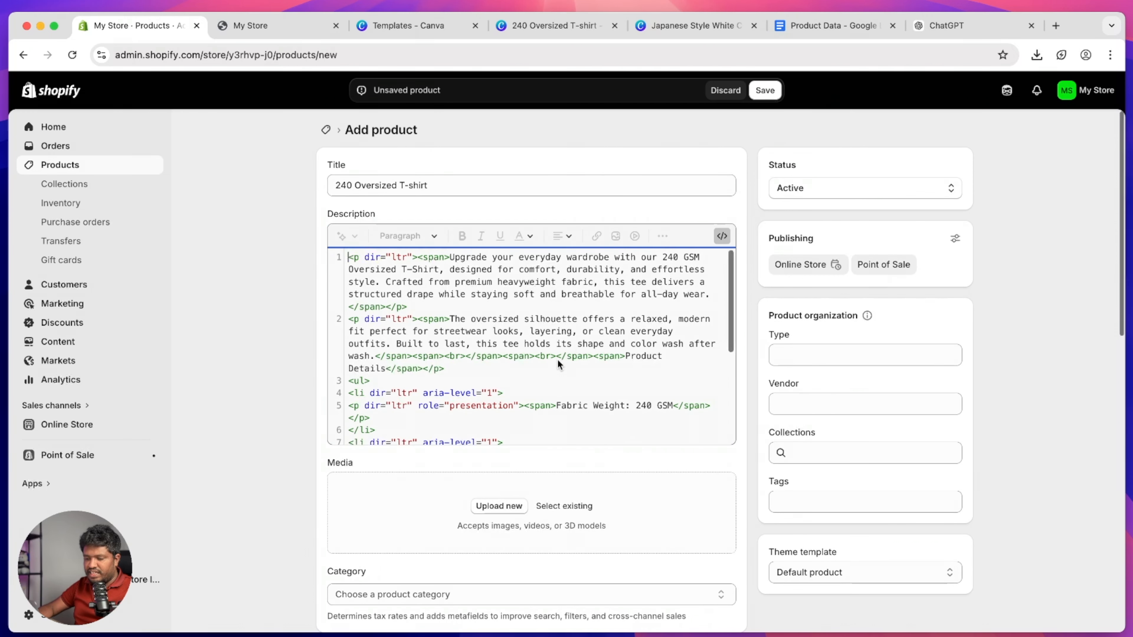
{"action": "left_click", "coordinate": [449, 433]}
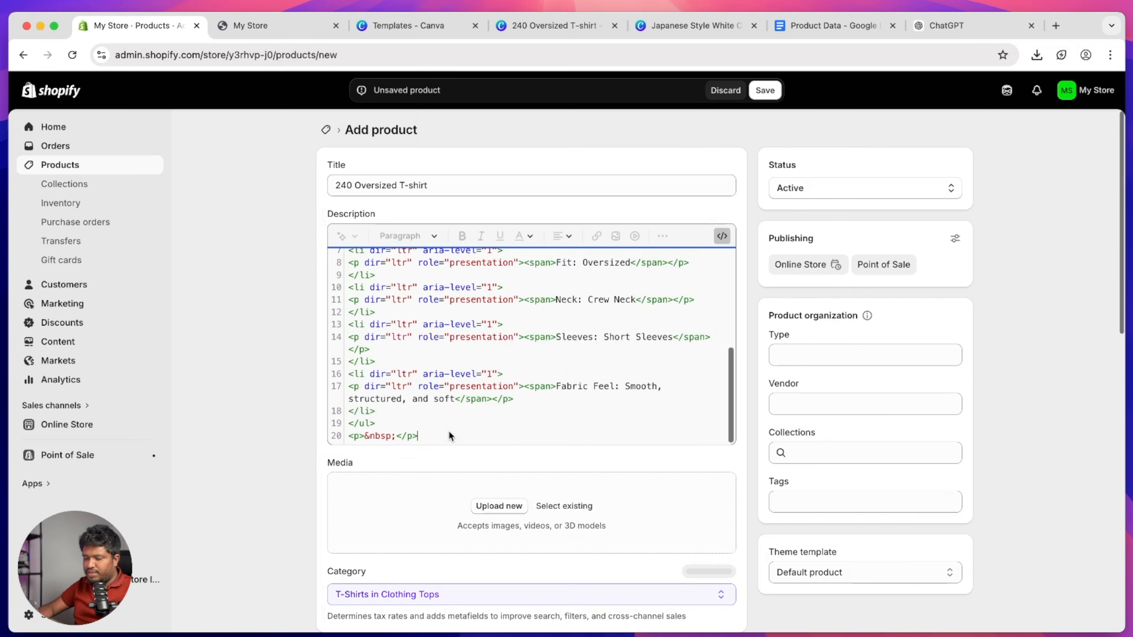
{"action": "key", "text": "Return"}
{"action": "key", "text": "Return"}
Insert the Product Data document's size chart code at the end of the description's HTML and check the chart in the formatted view.
{"action": "left_click", "coordinate": [799, 28]}
{"action": "scroll", "coordinate": [518, 386], "scroll_direction": "down", "scroll_amount": 8}
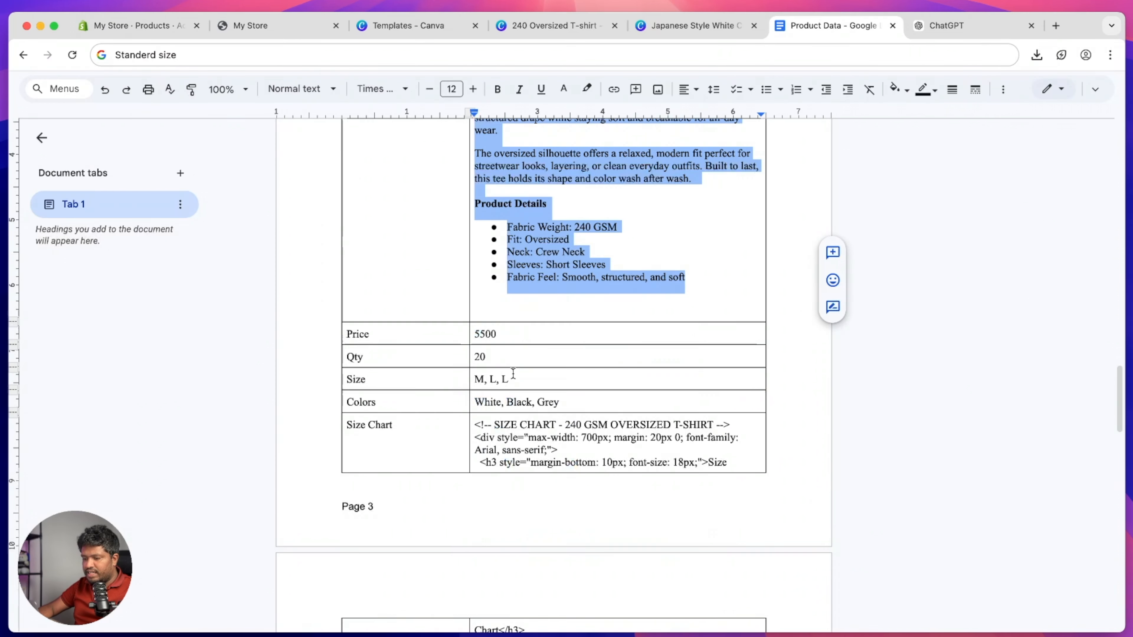
{"action": "left_click_drag", "start_coordinate": [476, 279], "coordinate": [569, 549]}
{"action": "key", "text": "super+1"}
{"action": "key", "text": "super+v"}
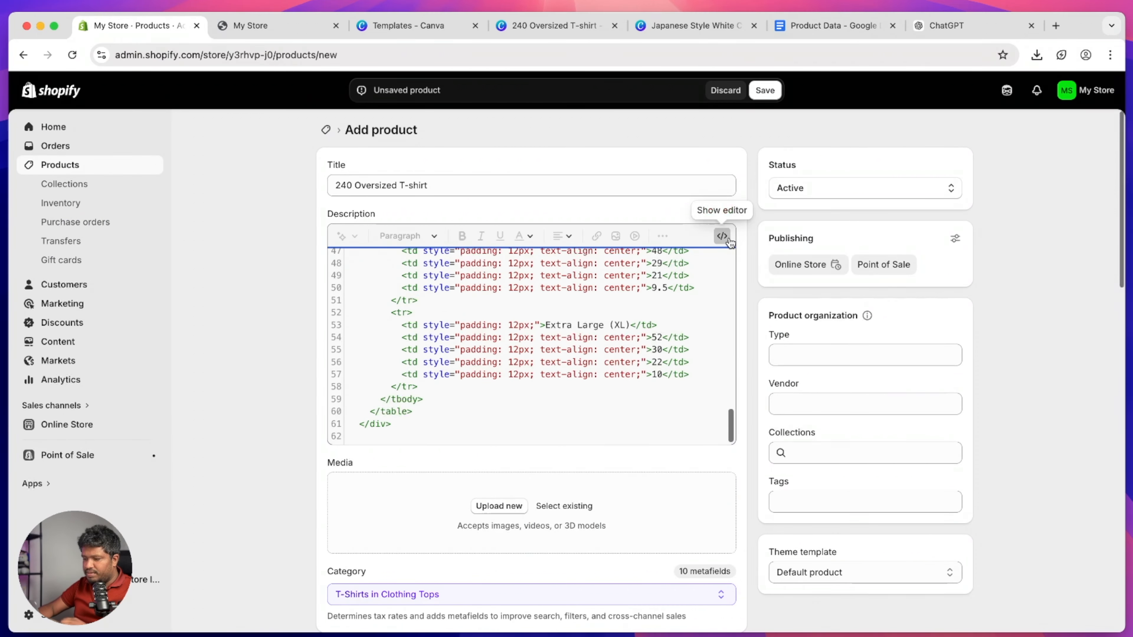
{"action": "left_click", "coordinate": [721, 235]}
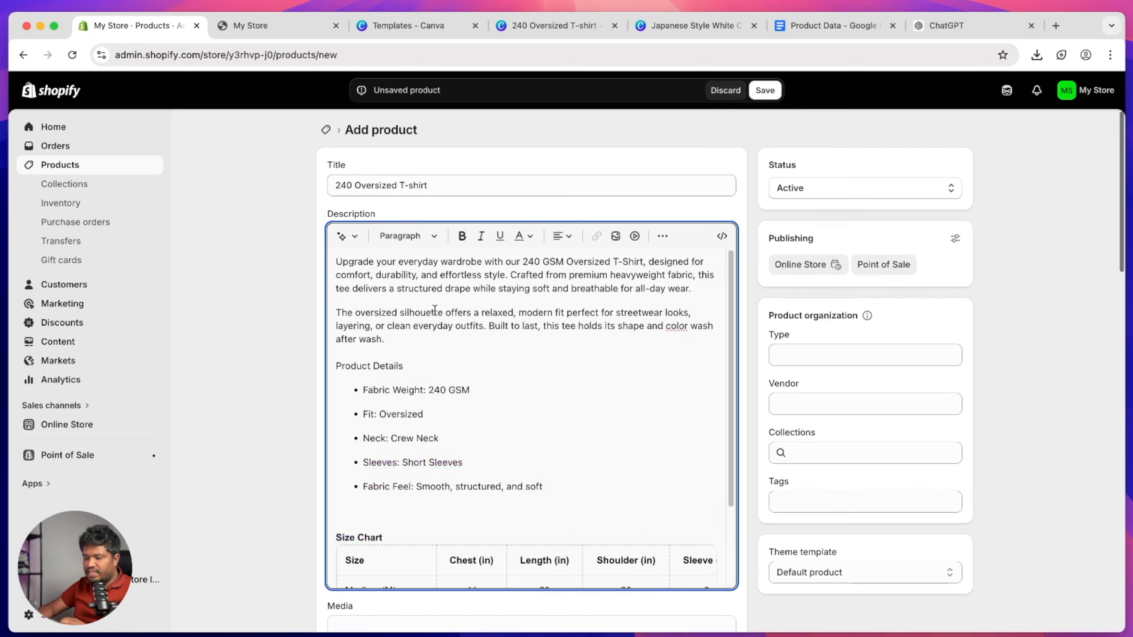
{"action": "scroll", "coordinate": [580, 322], "scroll_direction": "down", "scroll_amount": 6}
{"action": "mouse_move", "coordinate": [631, 393]}
{"action": "left_mouse_down"}
{"action": "mouse_move", "coordinate": [687, 390]}
{"action": "mouse_move", "coordinate": [624, 393]}
{"action": "left_mouse_up"}
{"action": "scroll", "coordinate": [417, 290], "scroll_direction": "up", "scroll_amount": 2}
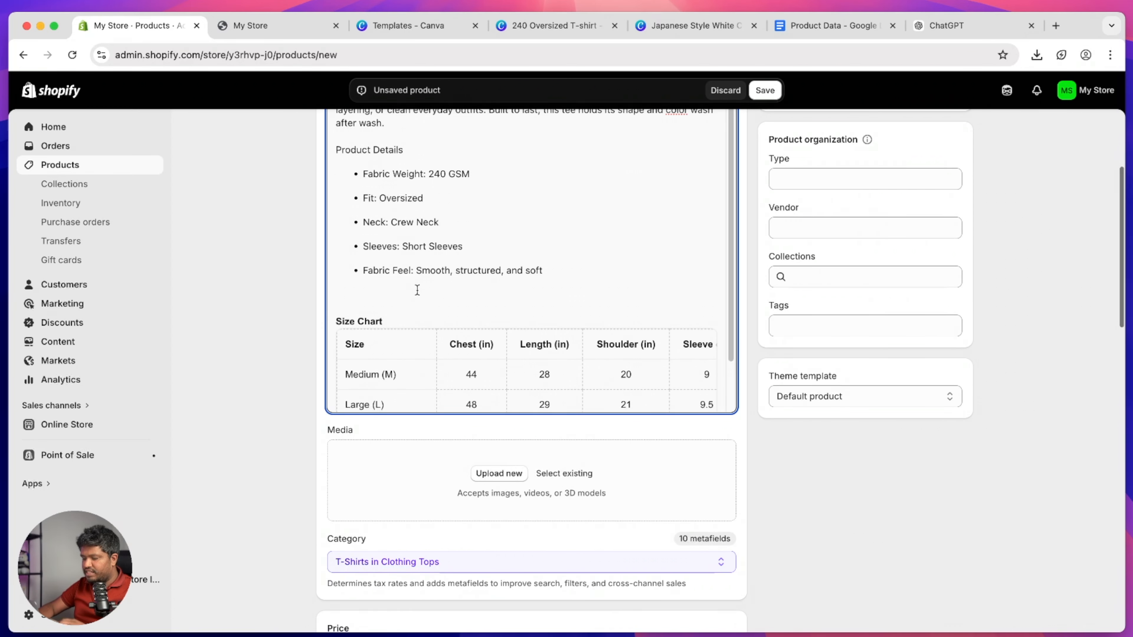
Remove the blank line above the size chart and make the Product Details heading bold in the product description.
{"action": "key", "text": "BackSpace"}
{"action": "scroll", "coordinate": [374, 241], "scroll_direction": "up", "scroll_amount": 1}
{"action": "left_click", "coordinate": [332, 183]}
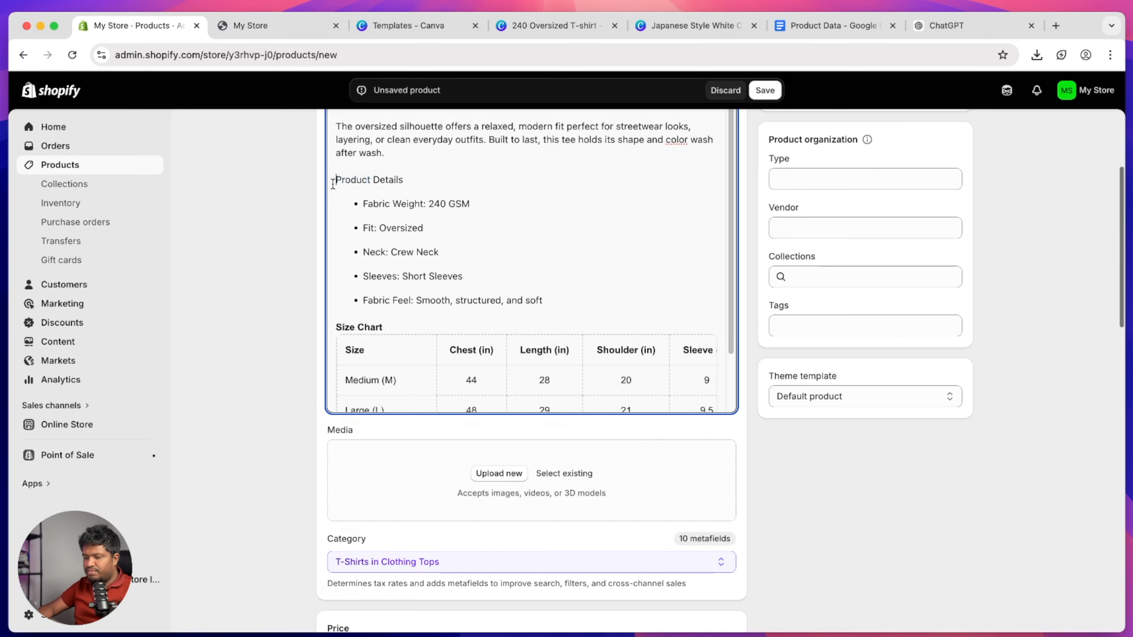
{"action": "scroll", "coordinate": [212, 184], "scroll_direction": "up", "scroll_amount": 3}
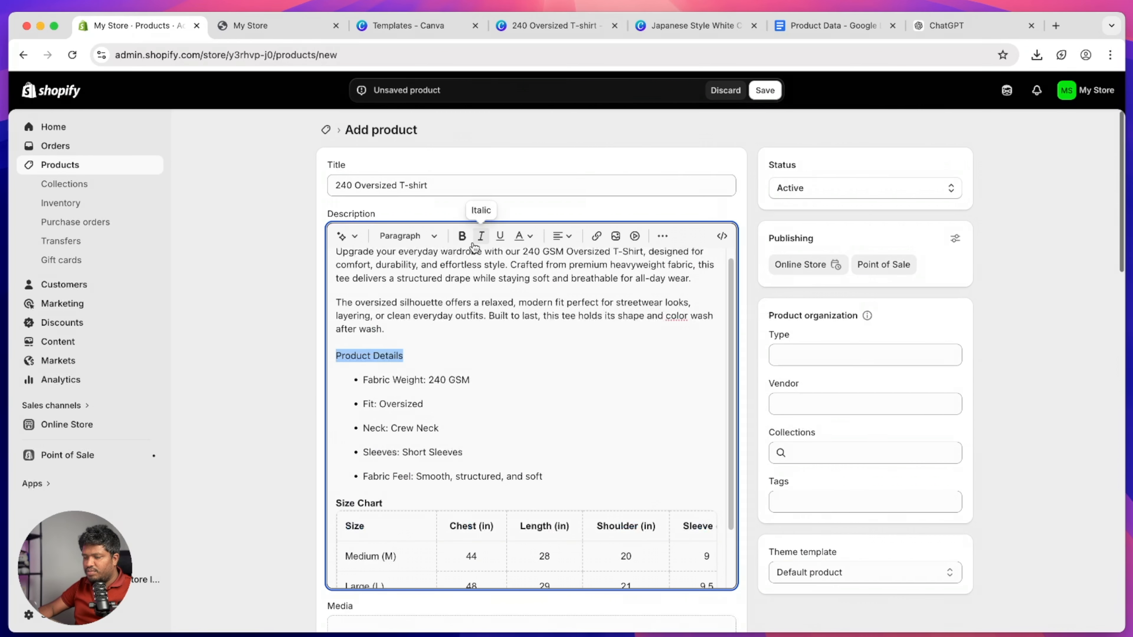
{"action": "left_click", "coordinate": [462, 236]}
{"action": "left_click", "coordinate": [444, 336]}
{"action": "scroll", "coordinate": [444, 336], "scroll_direction": "down", "scroll_amount": 3}
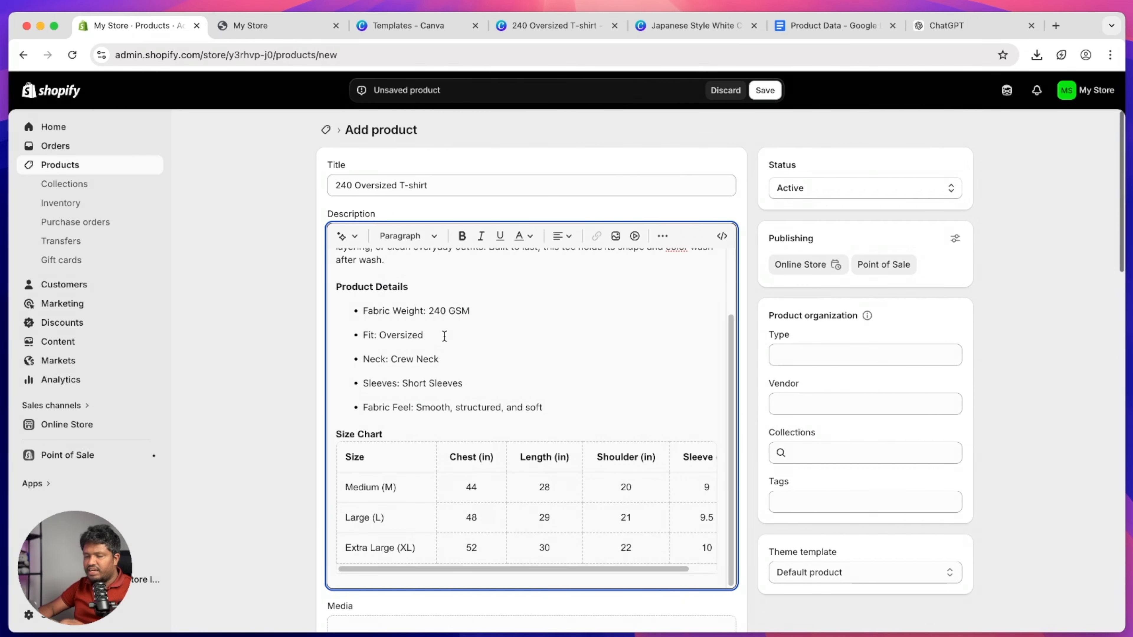
{"action": "scroll", "coordinate": [442, 337], "scroll_direction": "up", "scroll_amount": 4}
{"action": "scroll", "coordinate": [365, 345], "scroll_direction": "down", "scroll_amount": 1}
Add the product to the Cotton Tee collection.
{"action": "scroll", "coordinate": [365, 344], "scroll_direction": "down", "scroll_amount": 3}
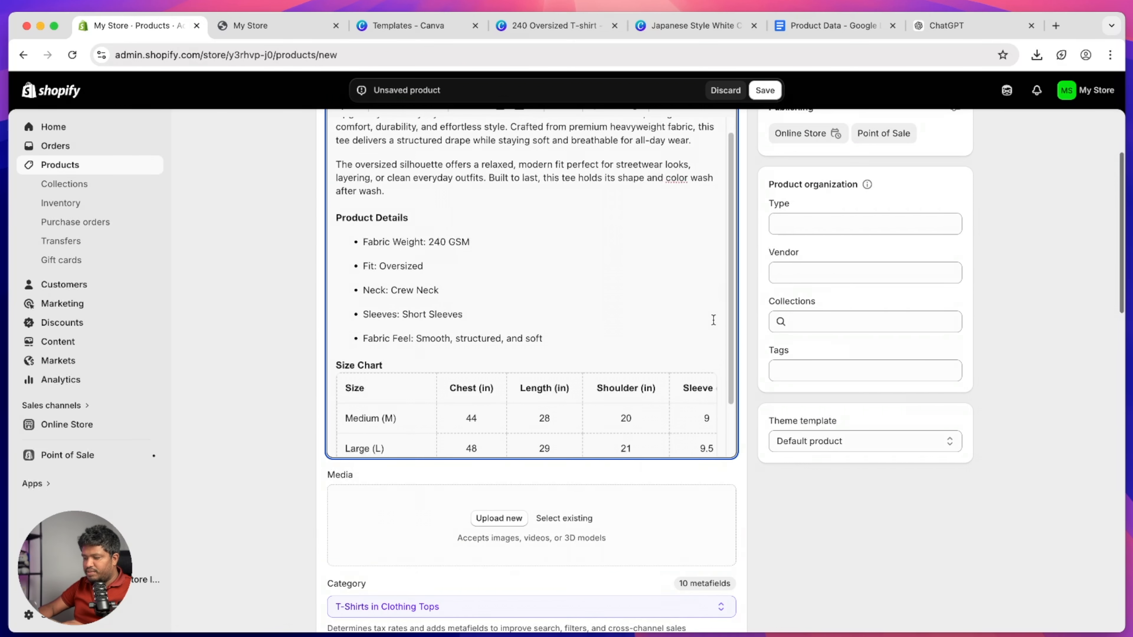
{"action": "left_click", "coordinate": [797, 316]}
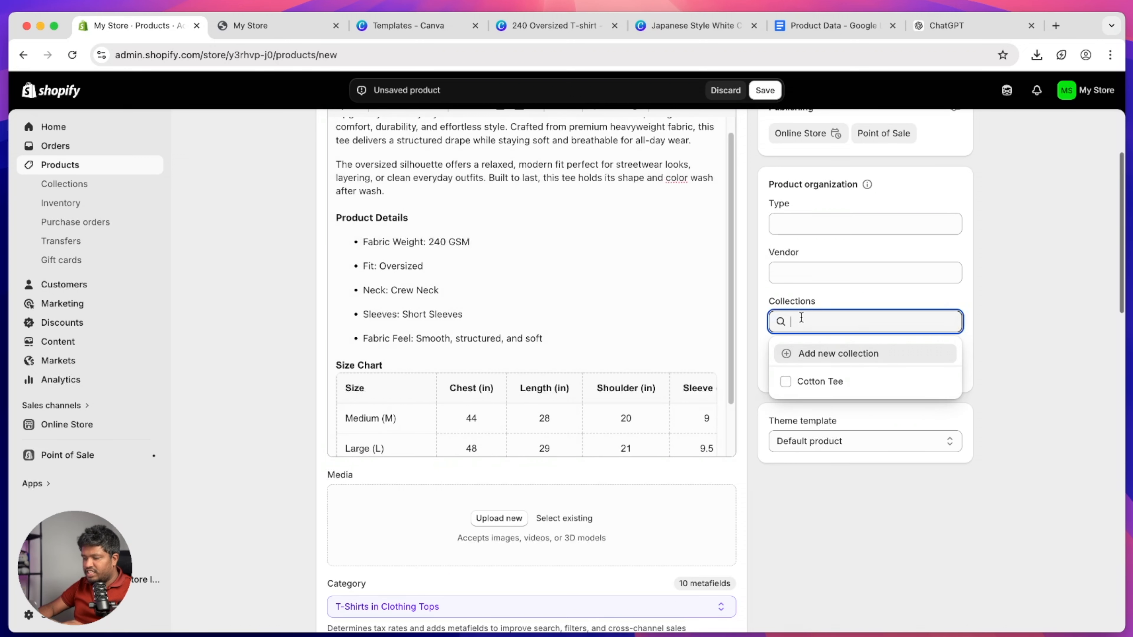
{"action": "left_click", "coordinate": [824, 382]}
{"action": "left_click", "coordinate": [298, 359]}
Upload all four images from the 2. 240 Oversized T-shirt folder, inside Products in Downloads, as the product's media.
{"action": "scroll", "coordinate": [518, 460], "scroll_direction": "down", "scroll_amount": 3}
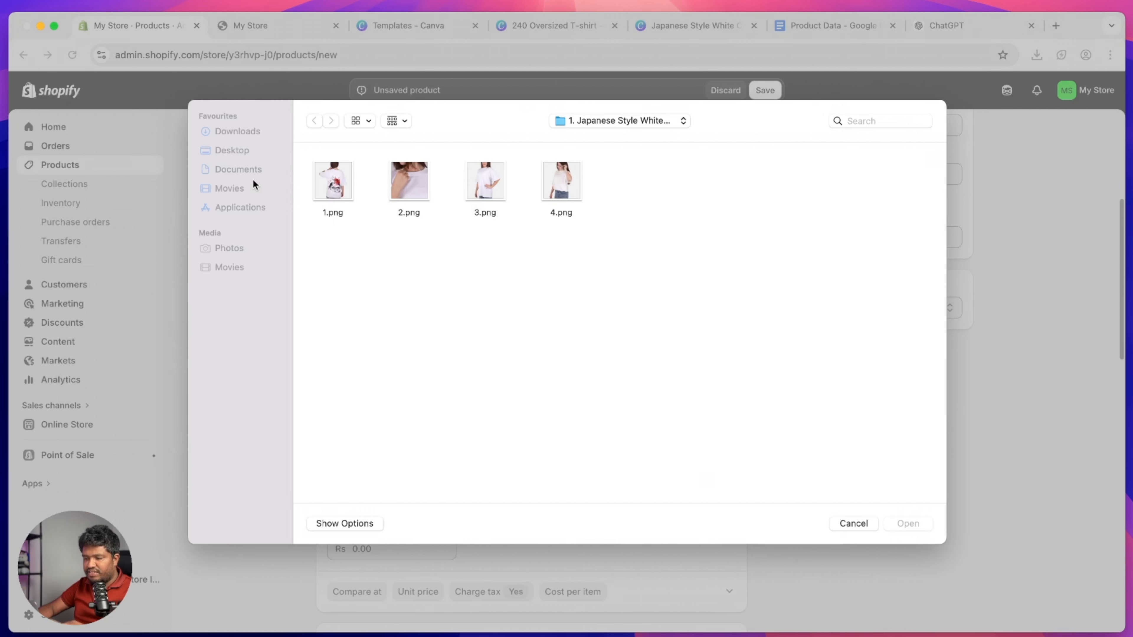
{"action": "left_click", "coordinate": [243, 132]}
{"action": "double_click", "coordinate": [342, 195]}
{"action": "left_click", "coordinate": [348, 178]}
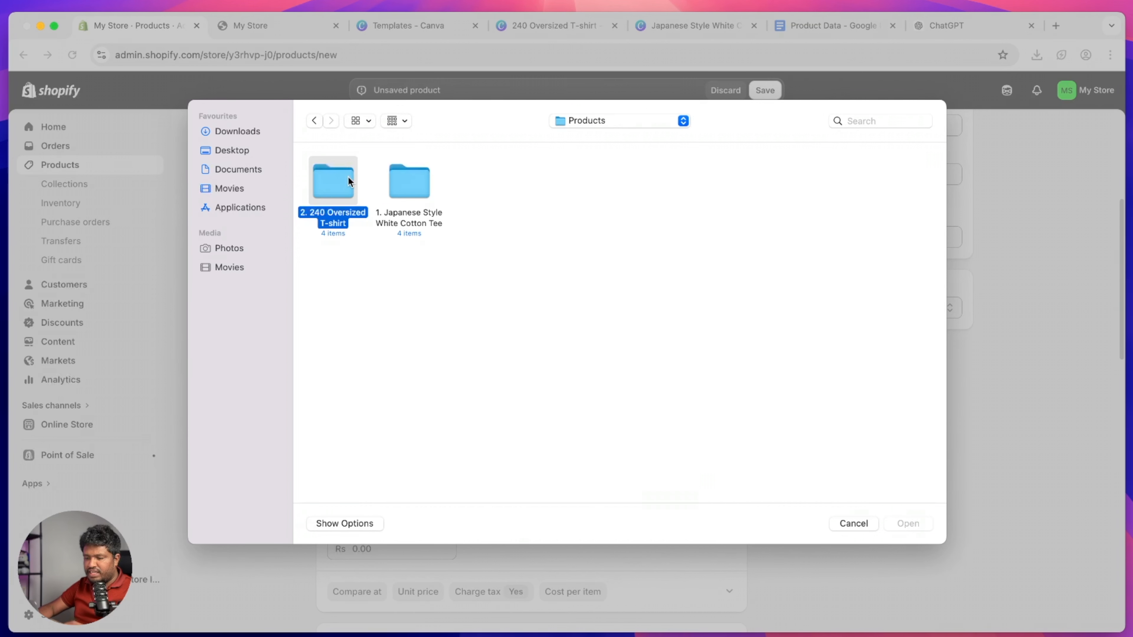
{"action": "double_click", "coordinate": [348, 176]}
{"action": "left_click_drag", "start_coordinate": [617, 279], "coordinate": [312, 158]}
{"action": "left_click", "coordinate": [908, 523]}
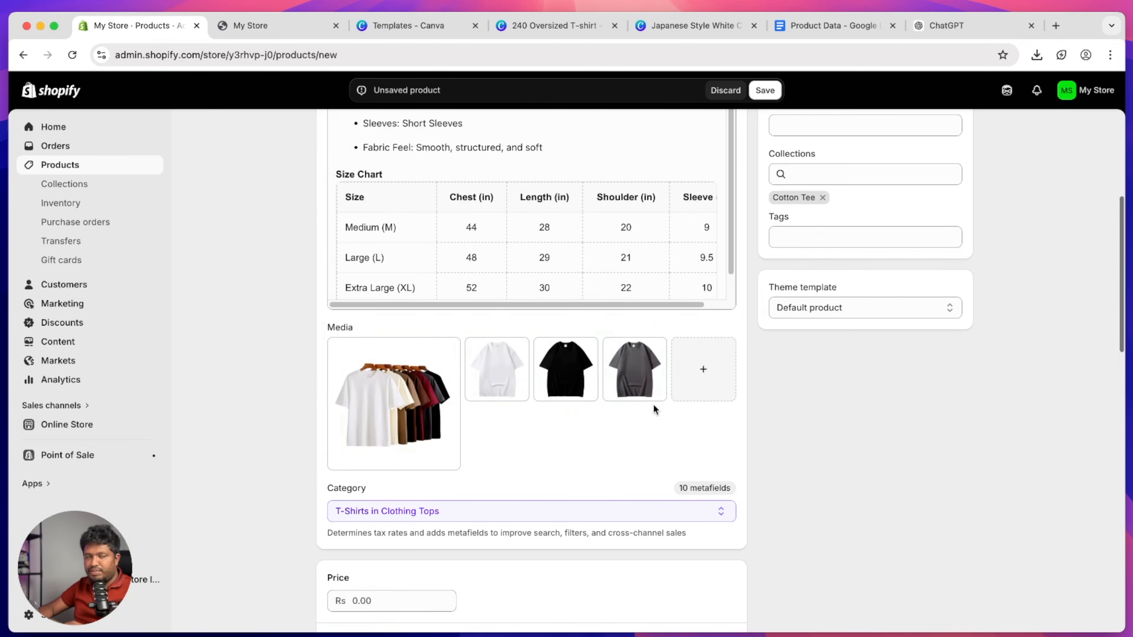
Add L and M to XL in the Size category metafield.
{"action": "scroll", "coordinate": [764, 457], "scroll_direction": "down", "scroll_amount": 6}
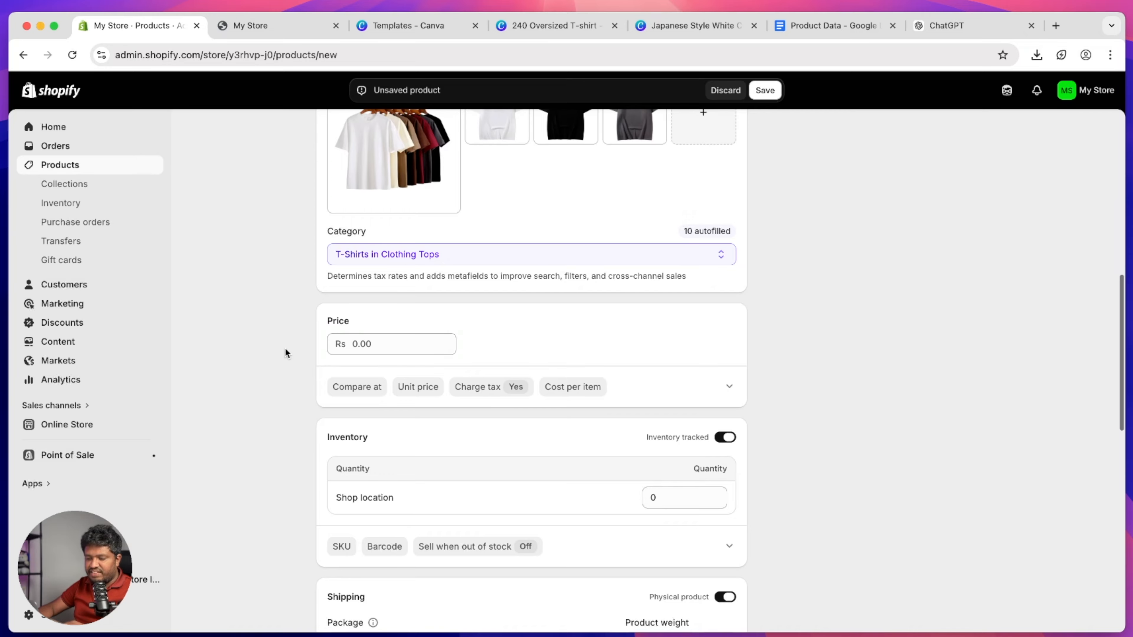
{"action": "scroll", "coordinate": [286, 355], "scroll_direction": "down", "scroll_amount": 8}
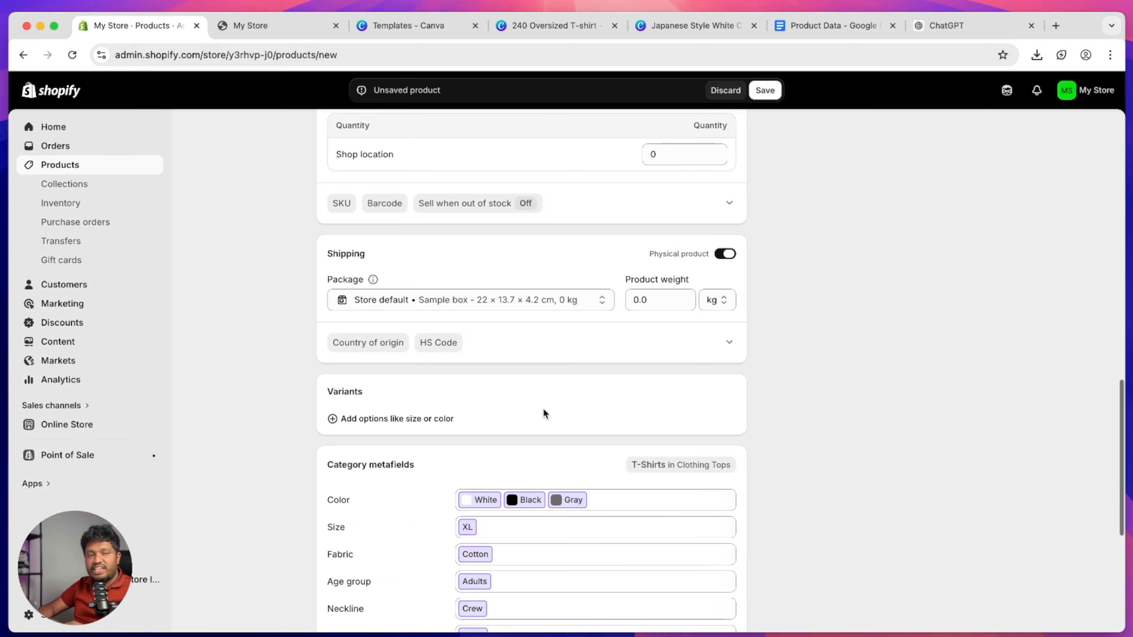
{"action": "scroll", "coordinate": [452, 394], "scroll_direction": "down", "scroll_amount": 2}
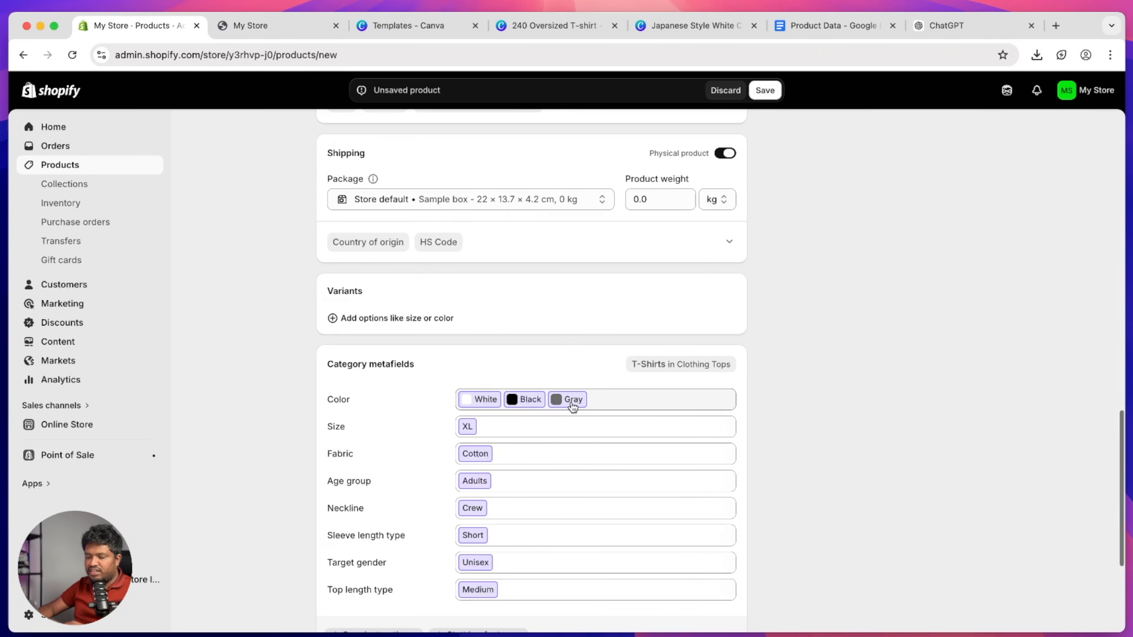
{"action": "scroll", "coordinate": [703, 411], "scroll_direction": "down", "scroll_amount": 2}
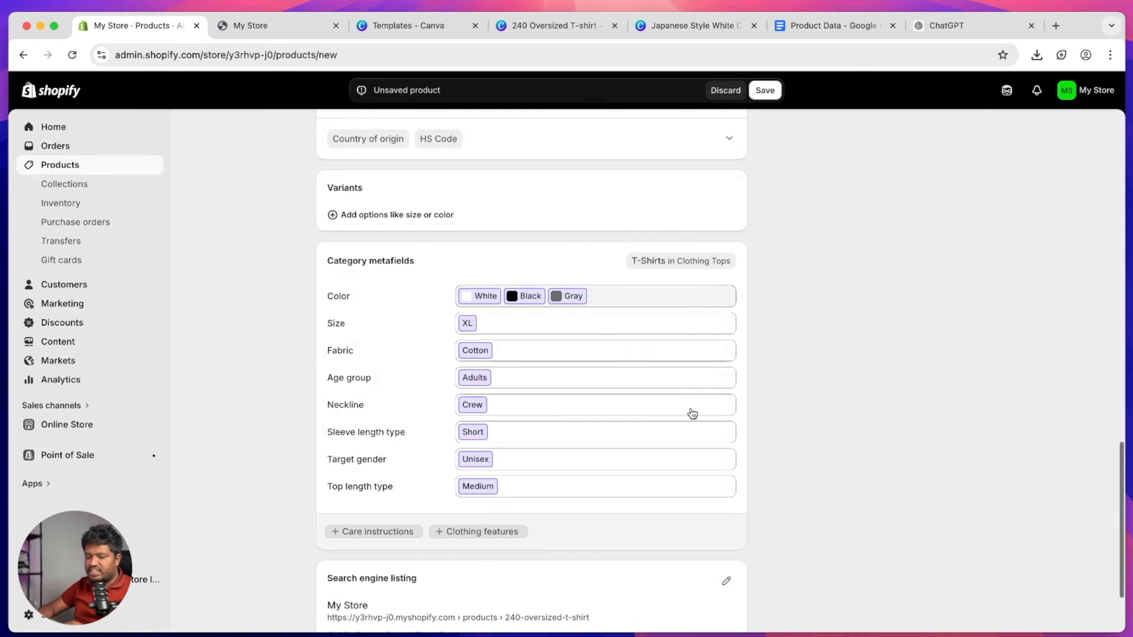
{"action": "left_click", "coordinate": [540, 326]}
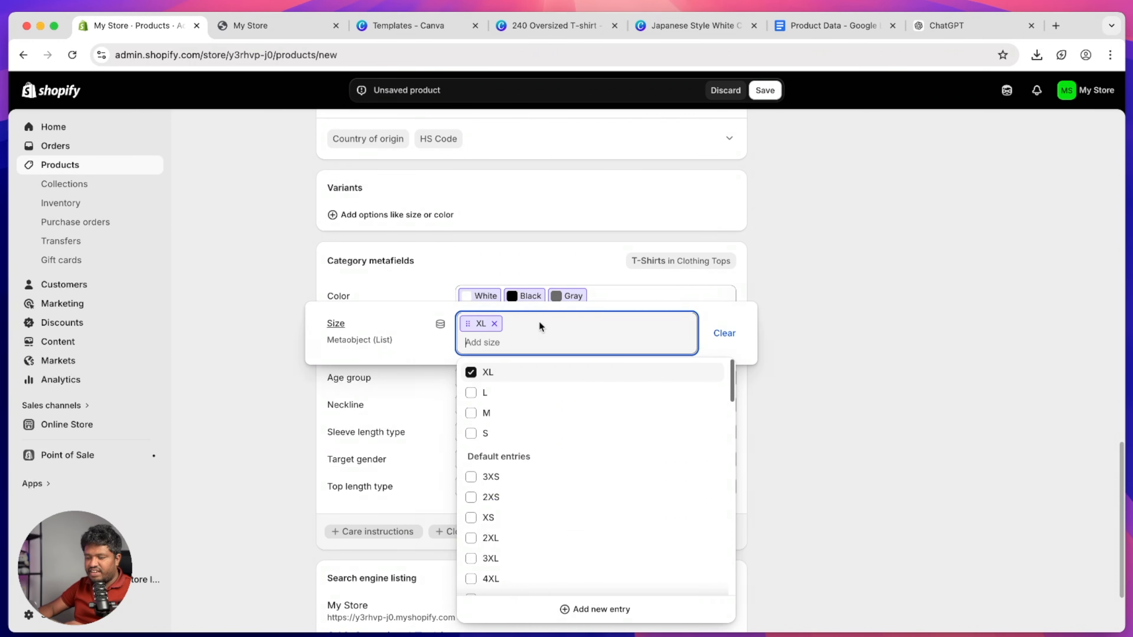
{"action": "left_click", "coordinate": [491, 395]}
{"action": "left_click", "coordinate": [499, 417]}
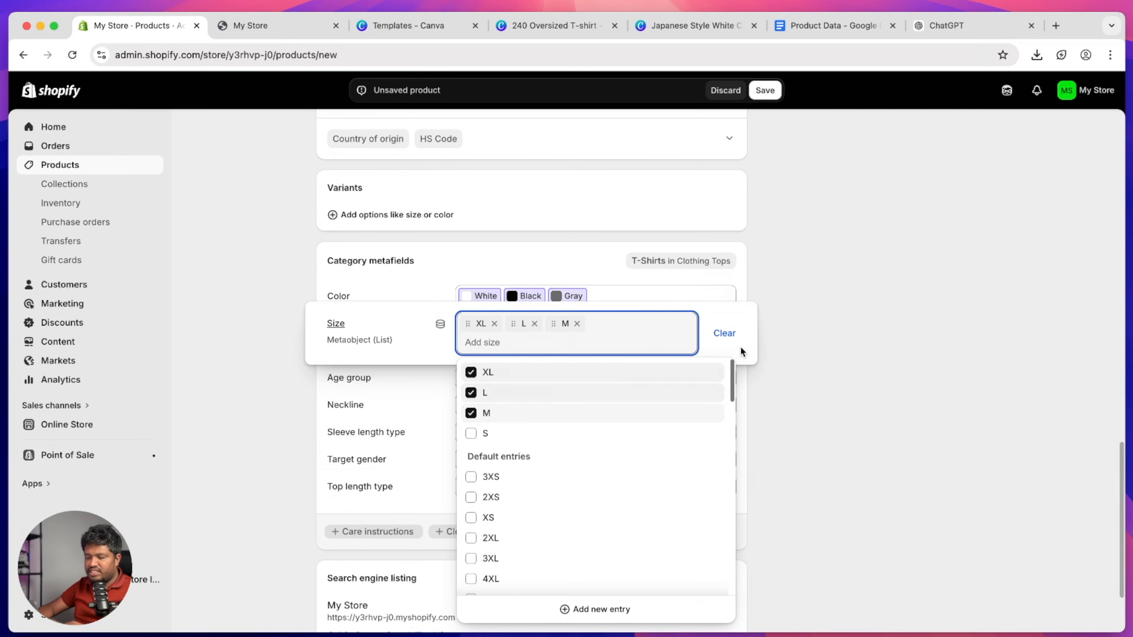
{"action": "left_click", "coordinate": [778, 338]}
Add Size as a variant option and arrange its values in the order M, L, XL.
{"action": "scroll", "coordinate": [389, 334], "scroll_direction": "up", "scroll_amount": 5}
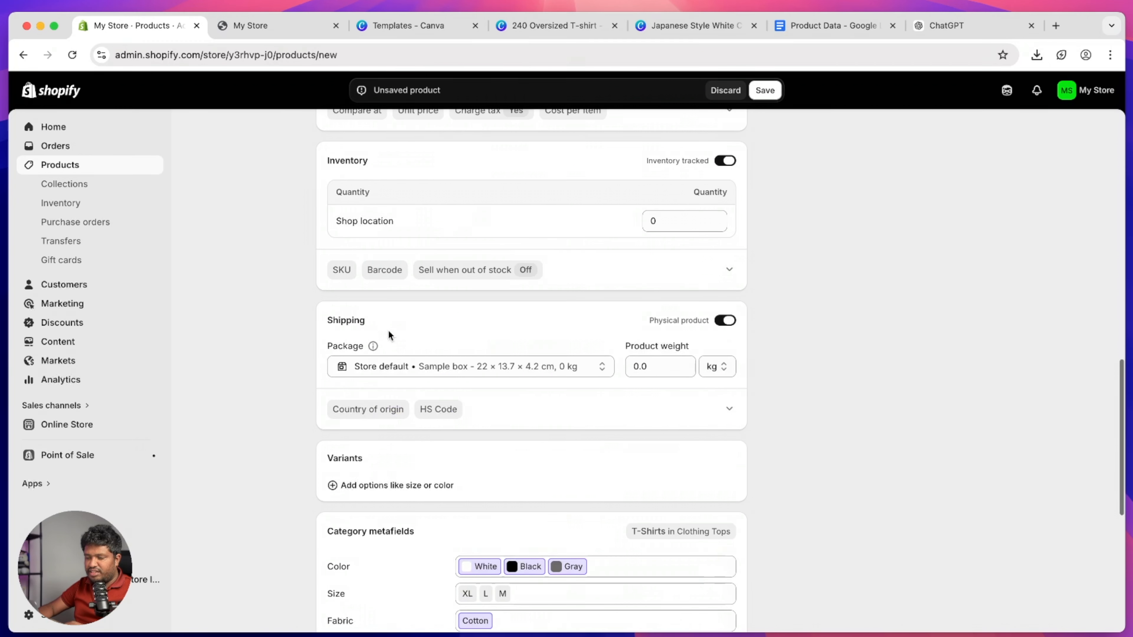
{"action": "left_click", "coordinate": [386, 485]}
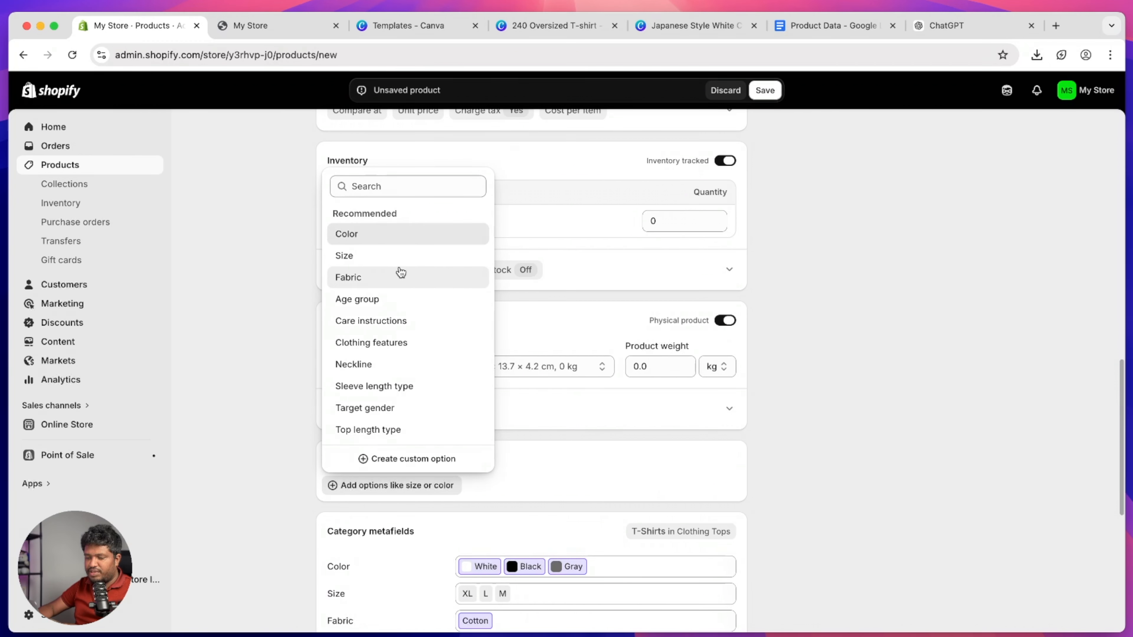
{"action": "left_click", "coordinate": [399, 258]}
{"action": "scroll", "coordinate": [398, 254], "scroll_direction": "down", "scroll_amount": 4}
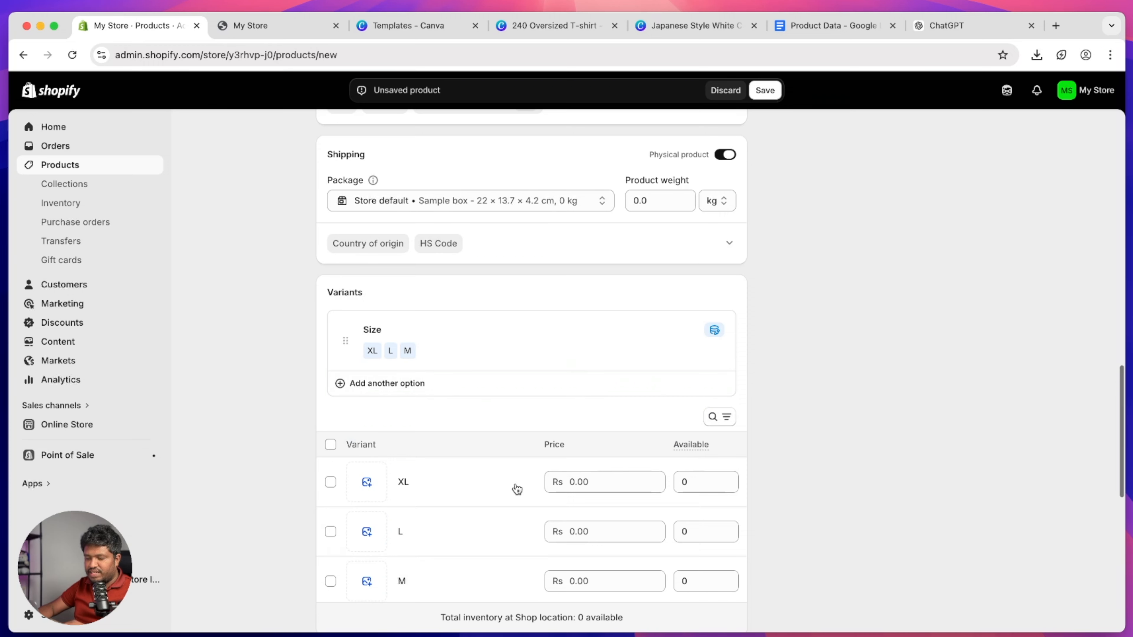
{"action": "left_click", "coordinate": [437, 353]}
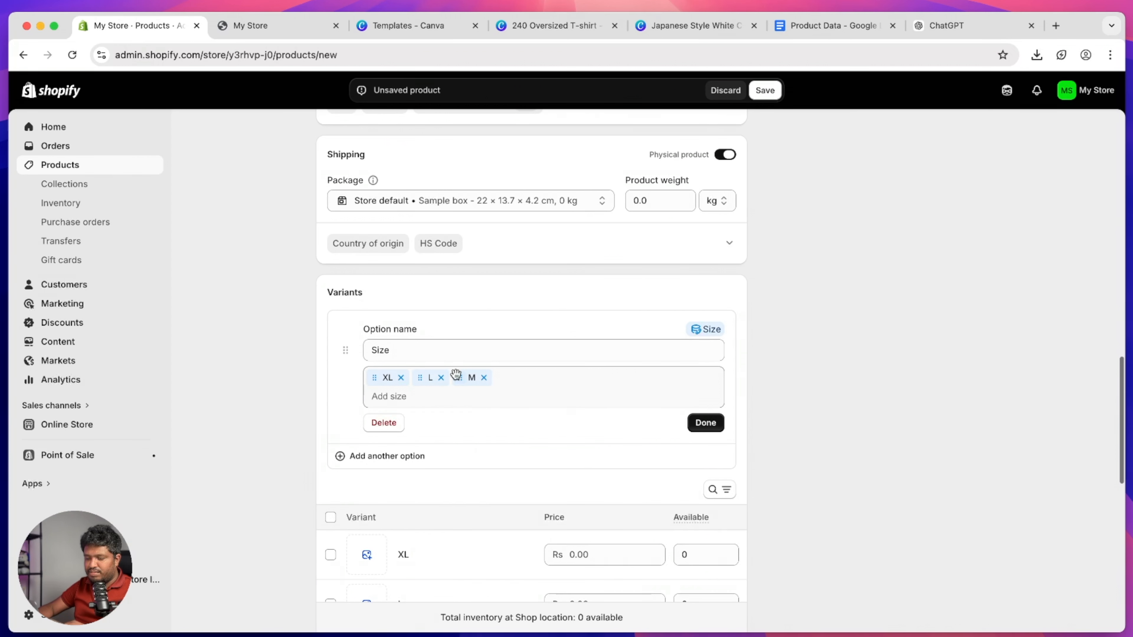
{"action": "left_click_drag", "start_coordinate": [459, 377], "coordinate": [374, 377]}
{"action": "left_click_drag", "start_coordinate": [462, 377], "coordinate": [406, 375]}
{"action": "scroll", "coordinate": [437, 401], "scroll_direction": "down", "scroll_amount": 5}
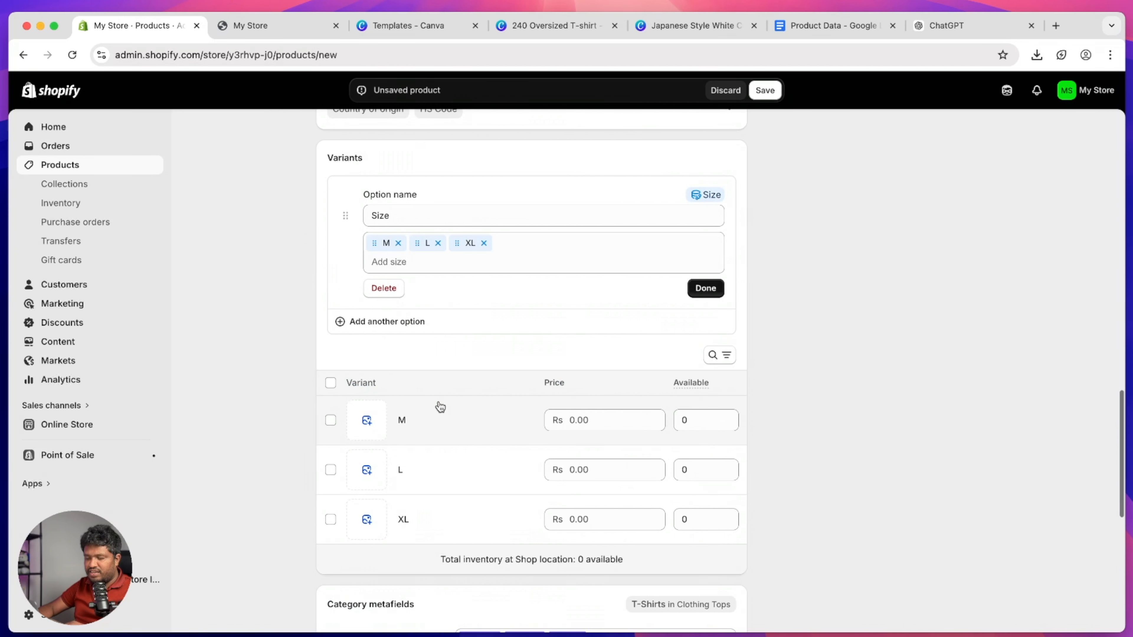
{"action": "left_click", "coordinate": [705, 212]}
Add Color as a second variant option with the values White, Black and Gray.
{"action": "scroll", "coordinate": [408, 309], "scroll_direction": "up", "scroll_amount": 1}
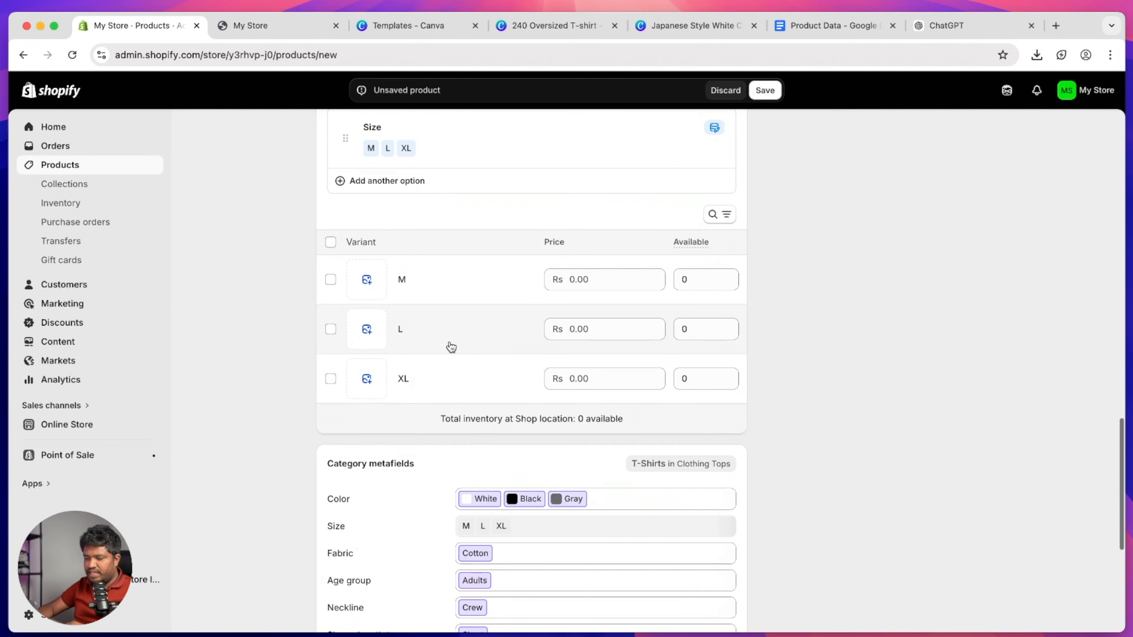
{"action": "scroll", "coordinate": [350, 234], "scroll_direction": "up", "scroll_amount": 2}
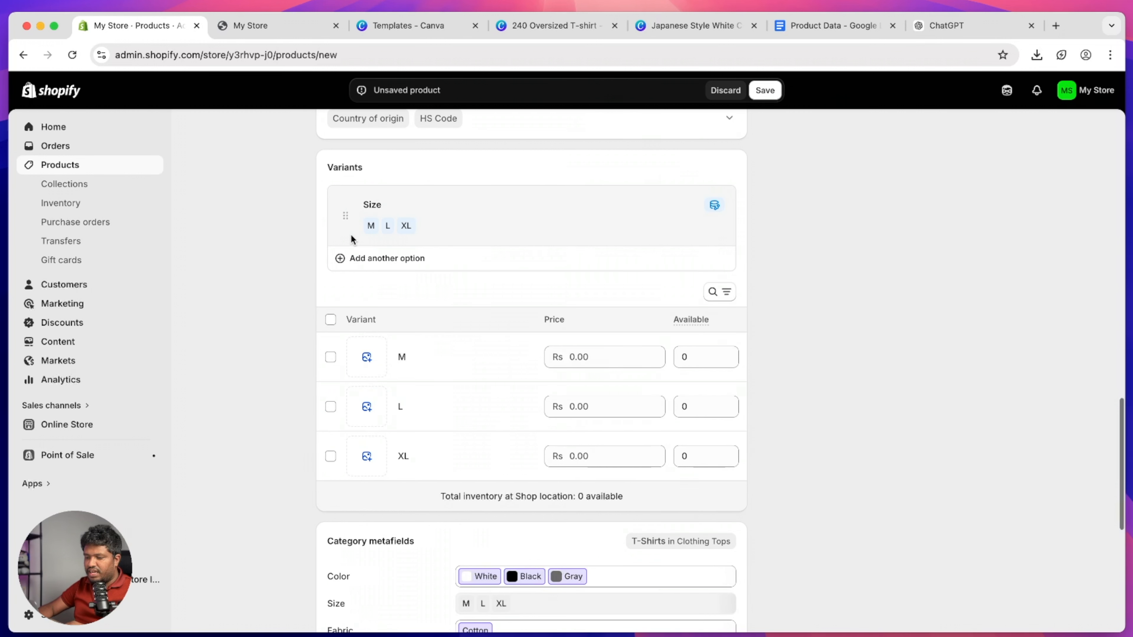
{"action": "left_click", "coordinate": [342, 263]}
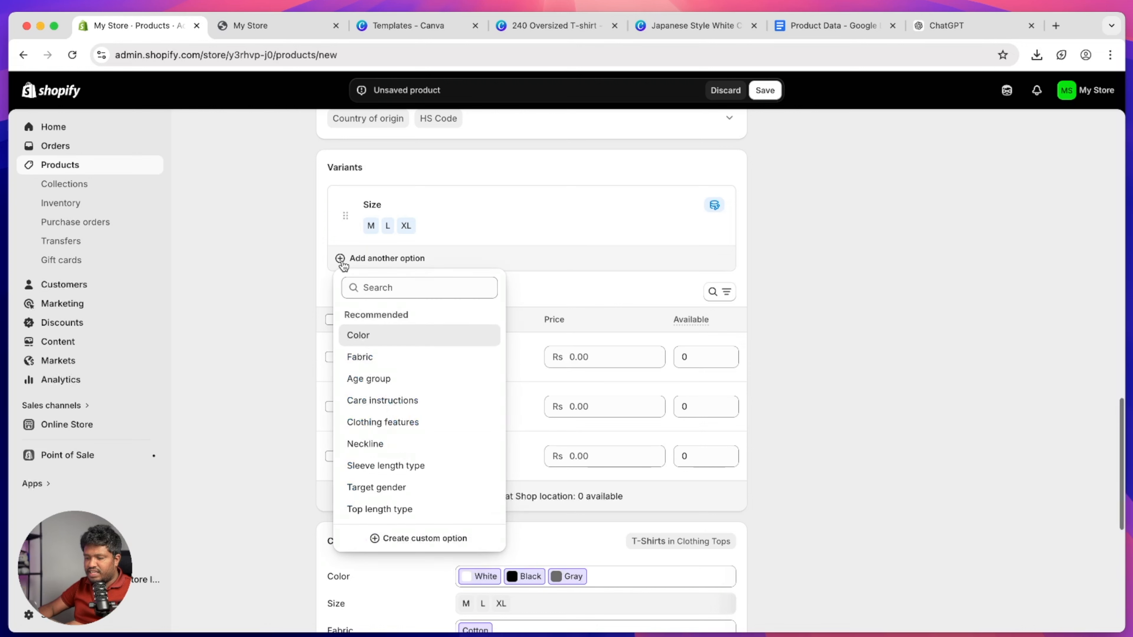
{"action": "left_click", "coordinate": [394, 337]}
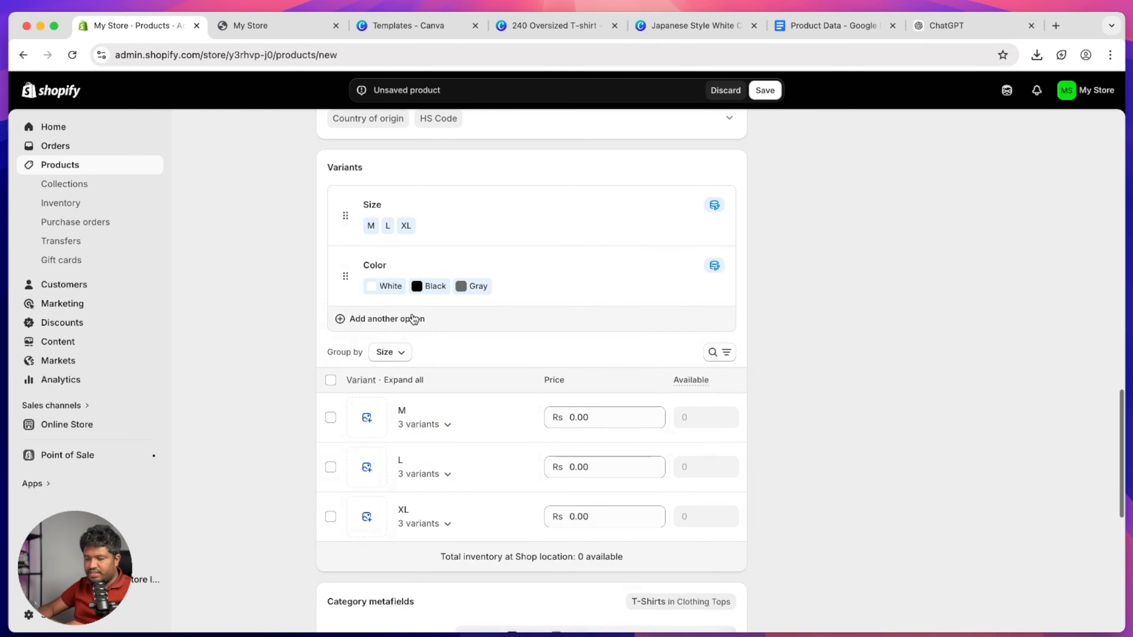
{"action": "left_click", "coordinate": [555, 275]}
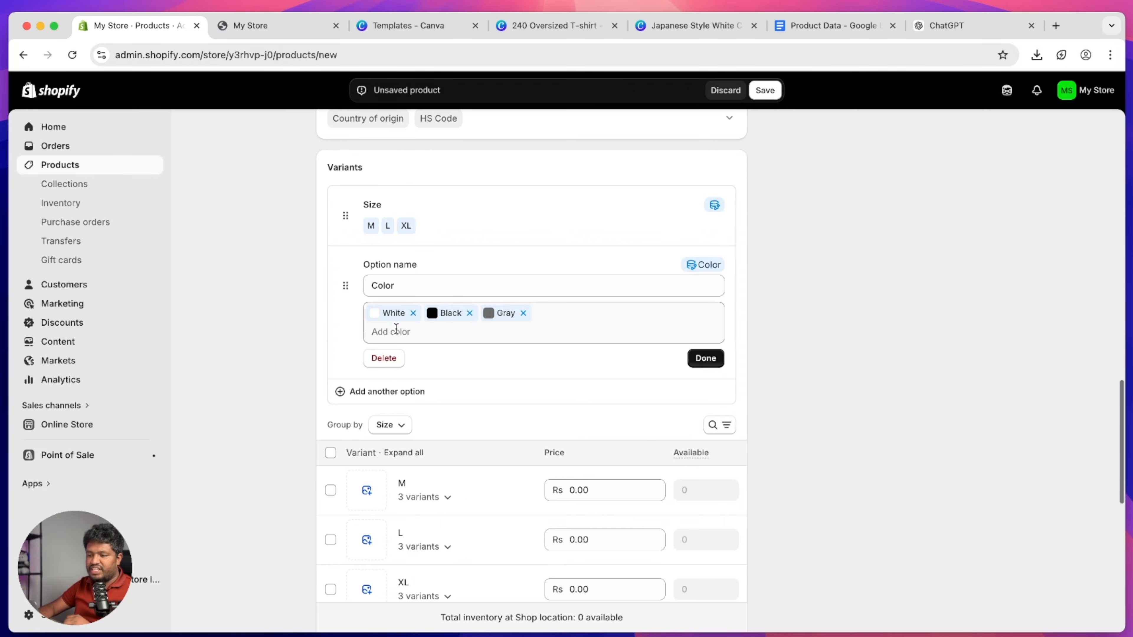
{"action": "left_click", "coordinate": [705, 358]}
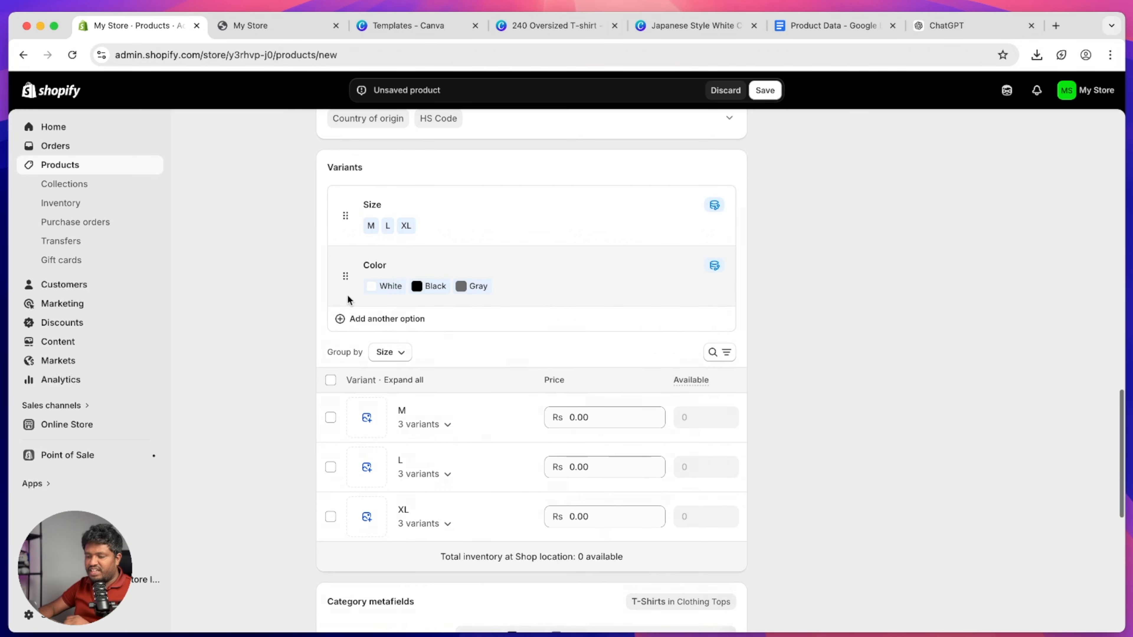
Compare the variant list grouped by size and by color, and leave it grouped by Color.
{"action": "scroll", "coordinate": [278, 293], "scroll_direction": "down", "scroll_amount": 5}
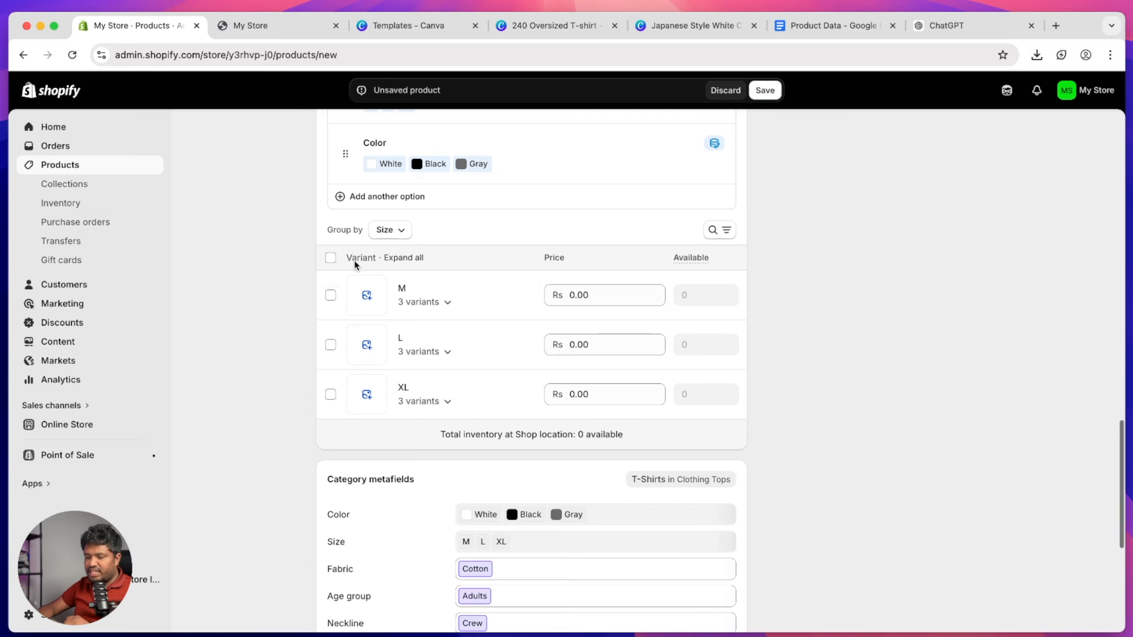
{"action": "left_click", "coordinate": [384, 241]}
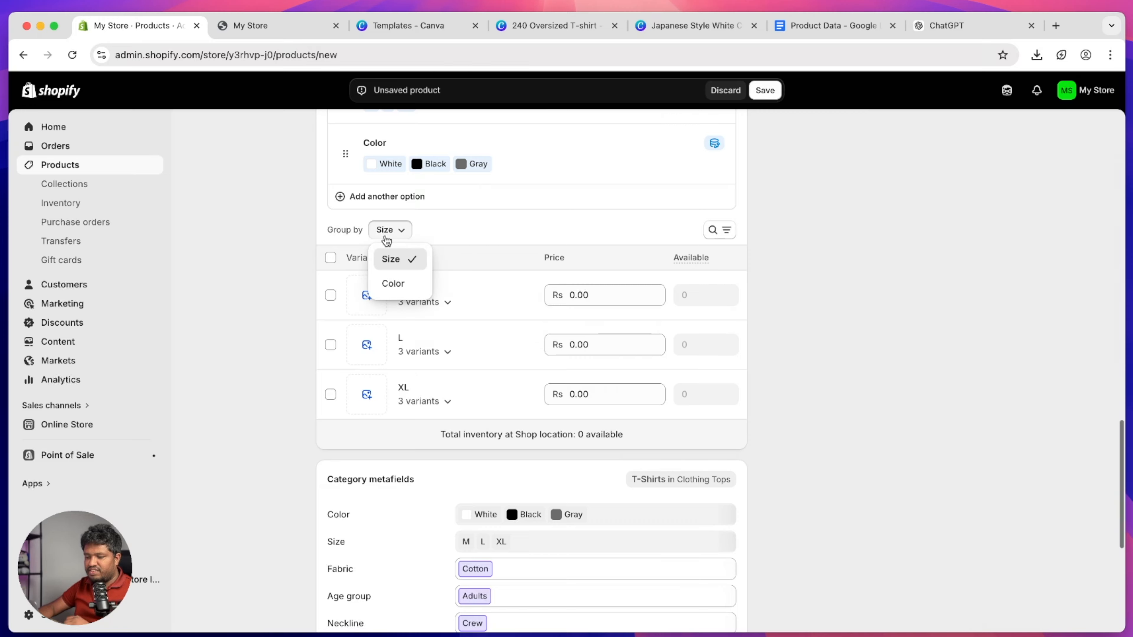
{"action": "left_click", "coordinate": [395, 284]}
{"action": "left_click", "coordinate": [396, 241]}
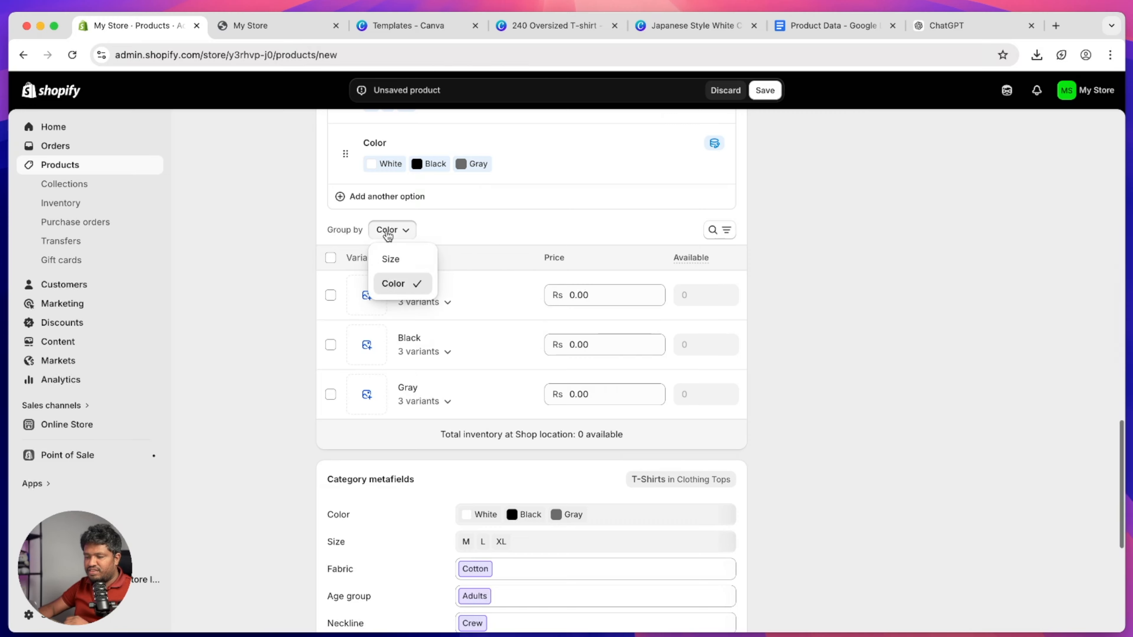
{"action": "left_click", "coordinate": [400, 254]}
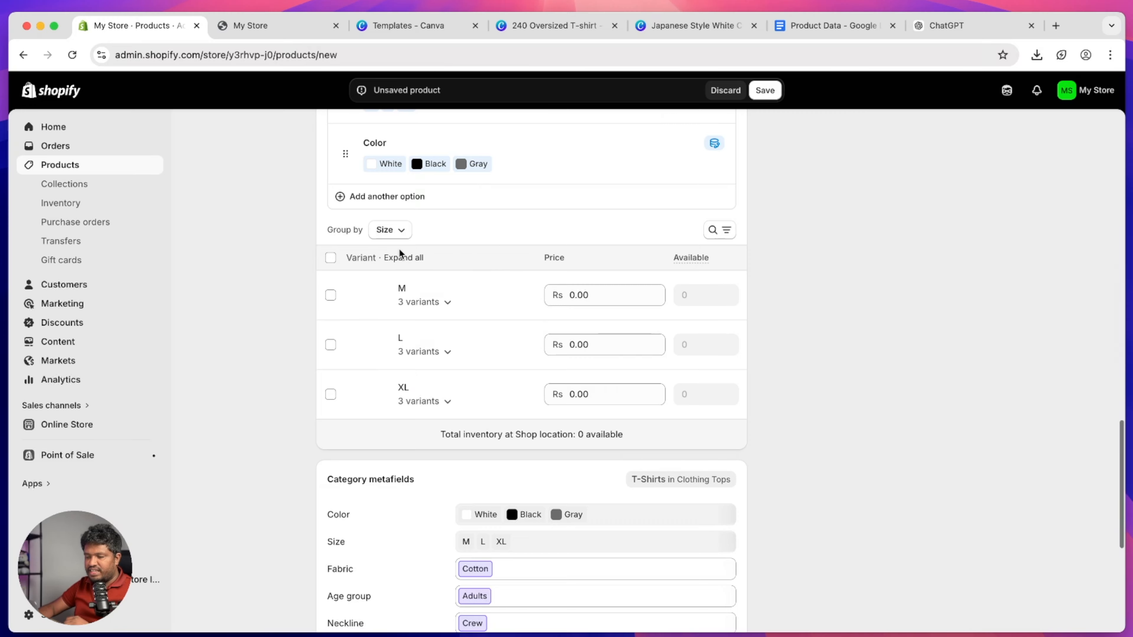
{"action": "left_click", "coordinate": [405, 231]}
{"action": "left_click", "coordinate": [394, 285]}
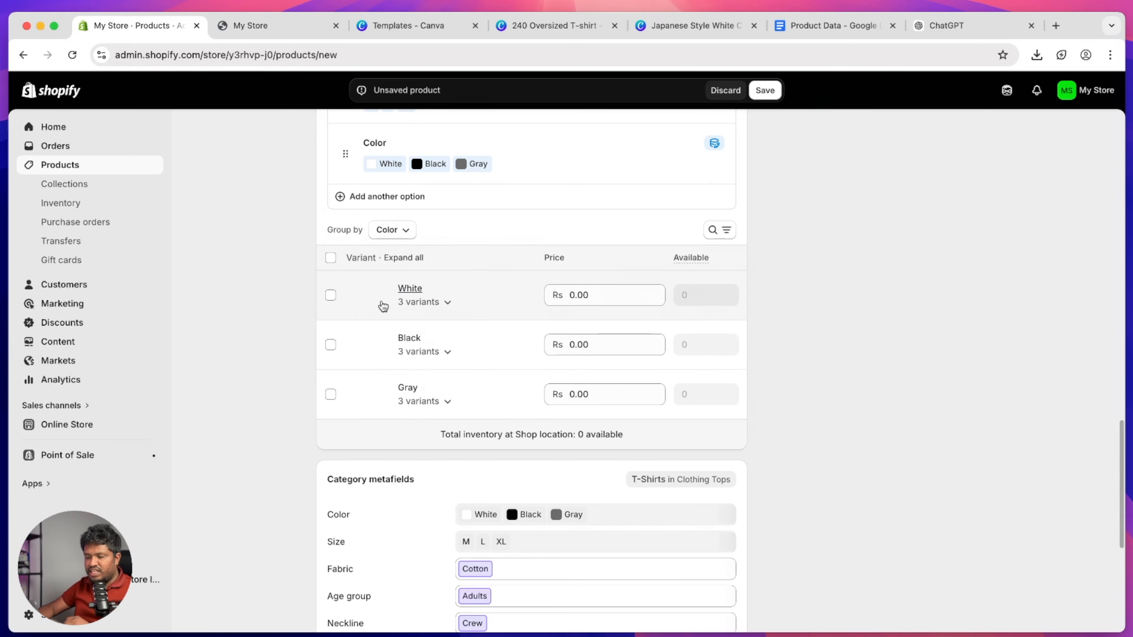
Assign the white T-shirt image to the White variants and the black T-shirt image to the Black variants.
{"action": "left_click", "coordinate": [371, 313]}
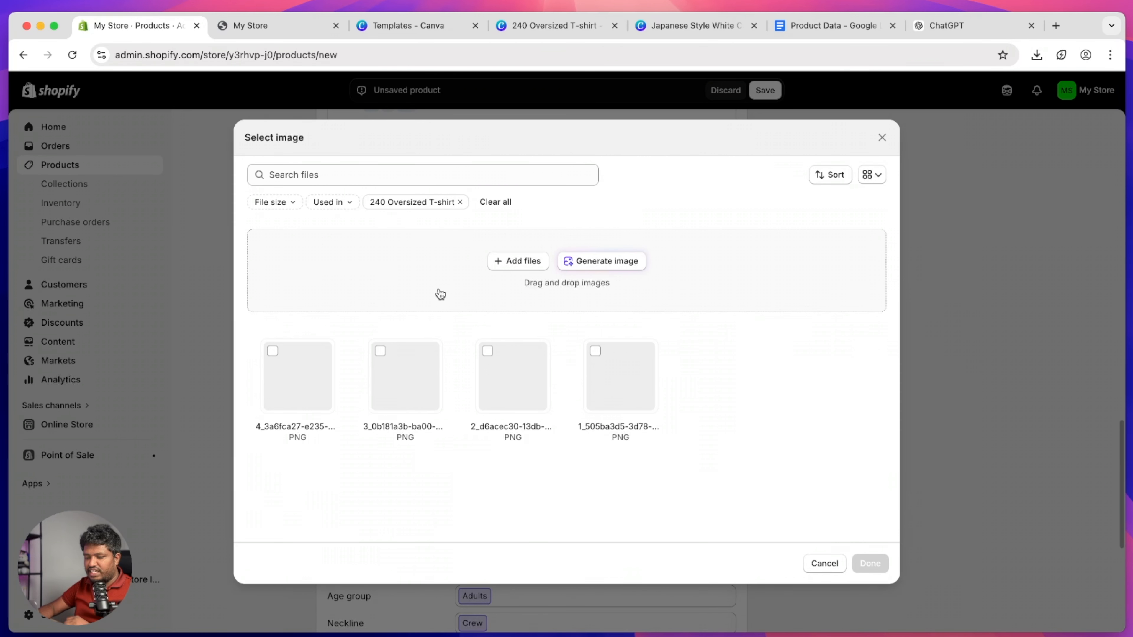
{"action": "left_click", "coordinate": [538, 379]}
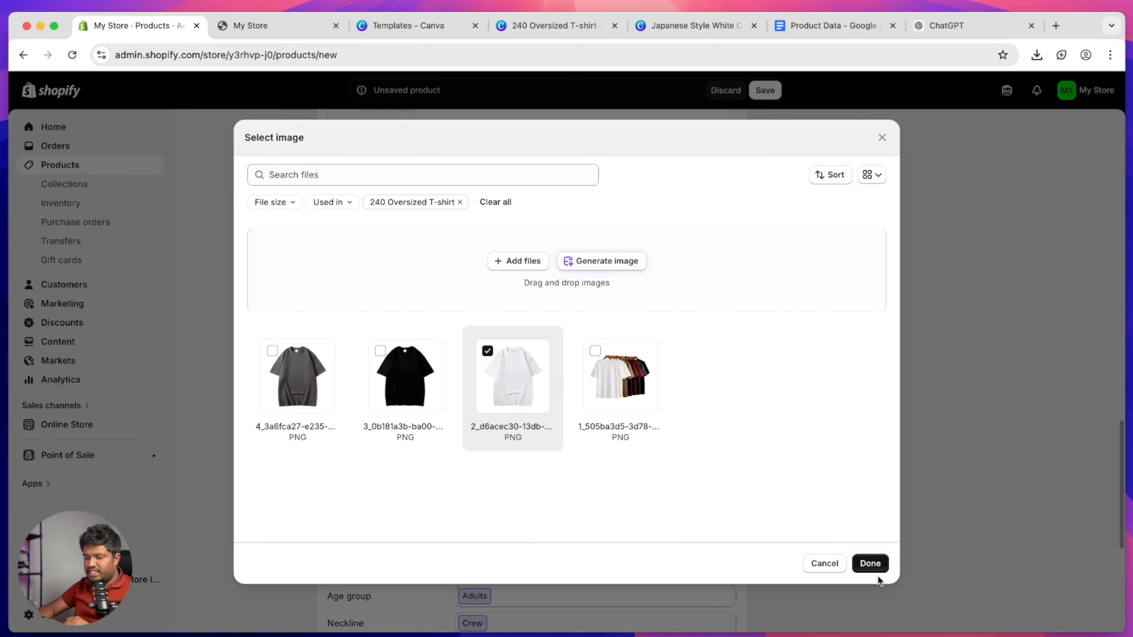
{"action": "left_click", "coordinate": [870, 564]}
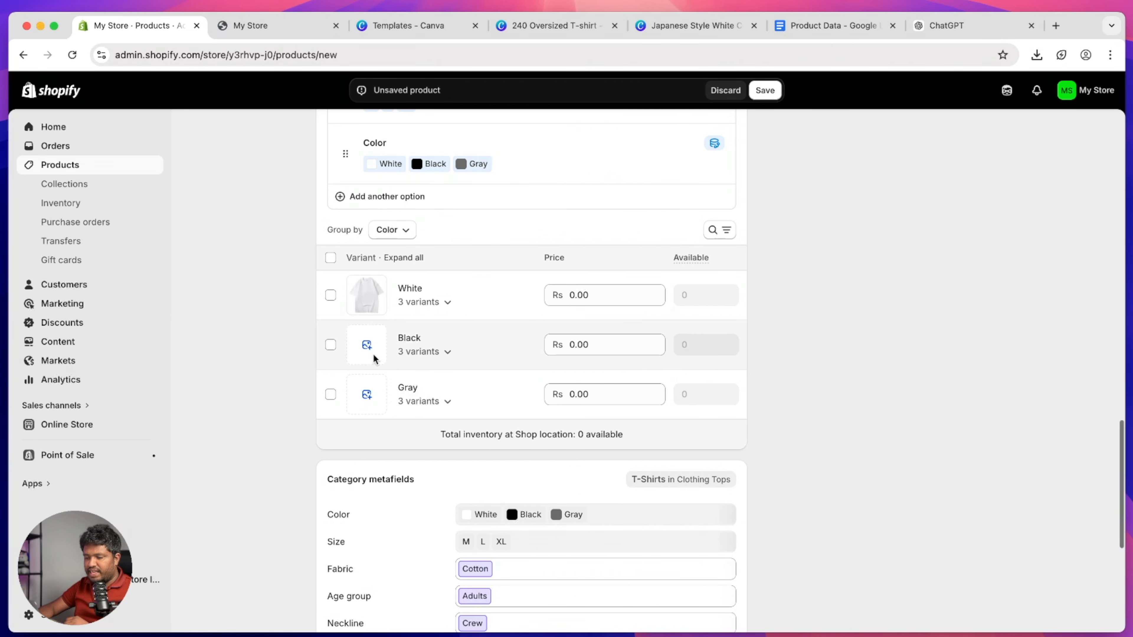
{"action": "left_click", "coordinate": [367, 348]}
{"action": "left_click", "coordinate": [405, 372]}
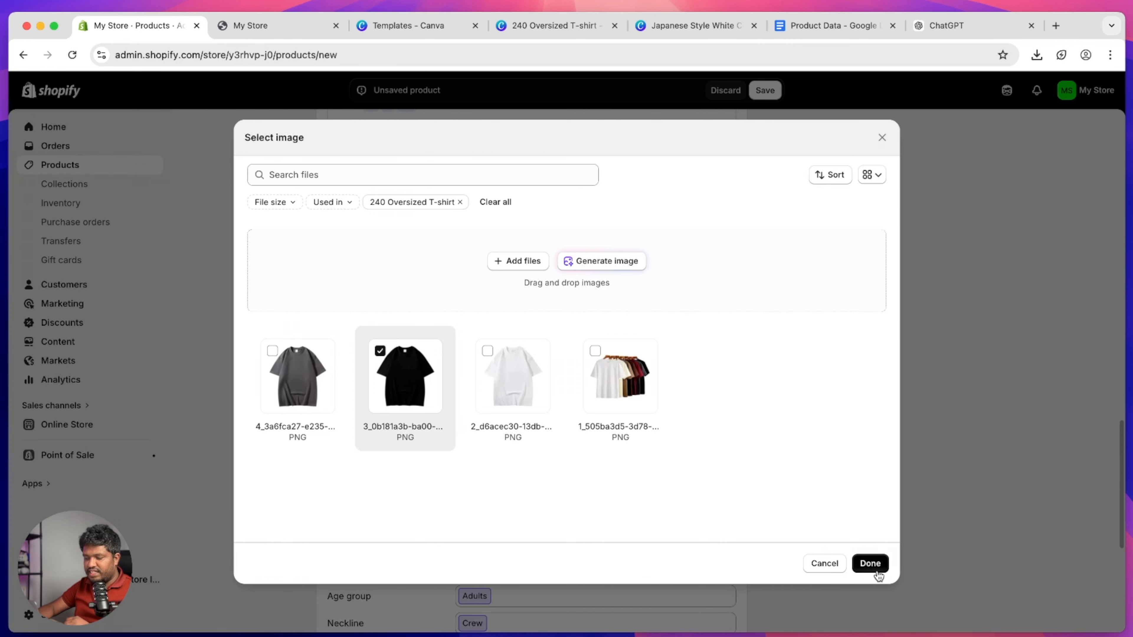
{"action": "left_click", "coordinate": [868, 564]}
Assign the gray T-shirt image to the Gray variants.
{"action": "left_click", "coordinate": [366, 395]}
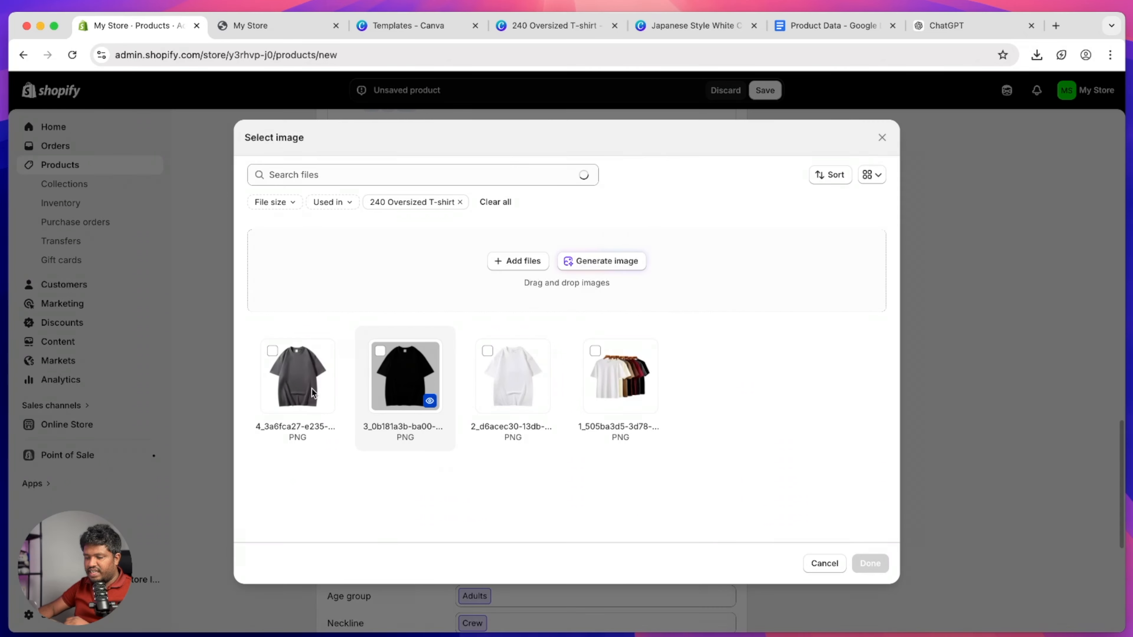
{"action": "left_click", "coordinate": [294, 386]}
{"action": "left_click", "coordinate": [867, 567]}
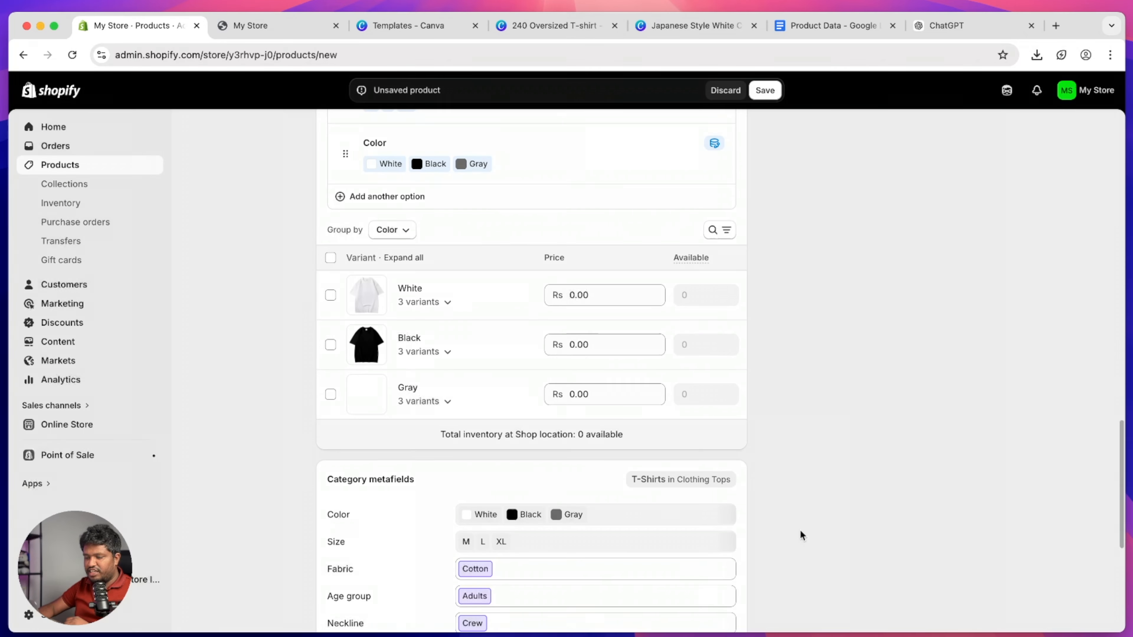
Set the available stock of the White variants to 2 for M, 3 for L and 1 for XL.
{"action": "left_click", "coordinate": [447, 302]}
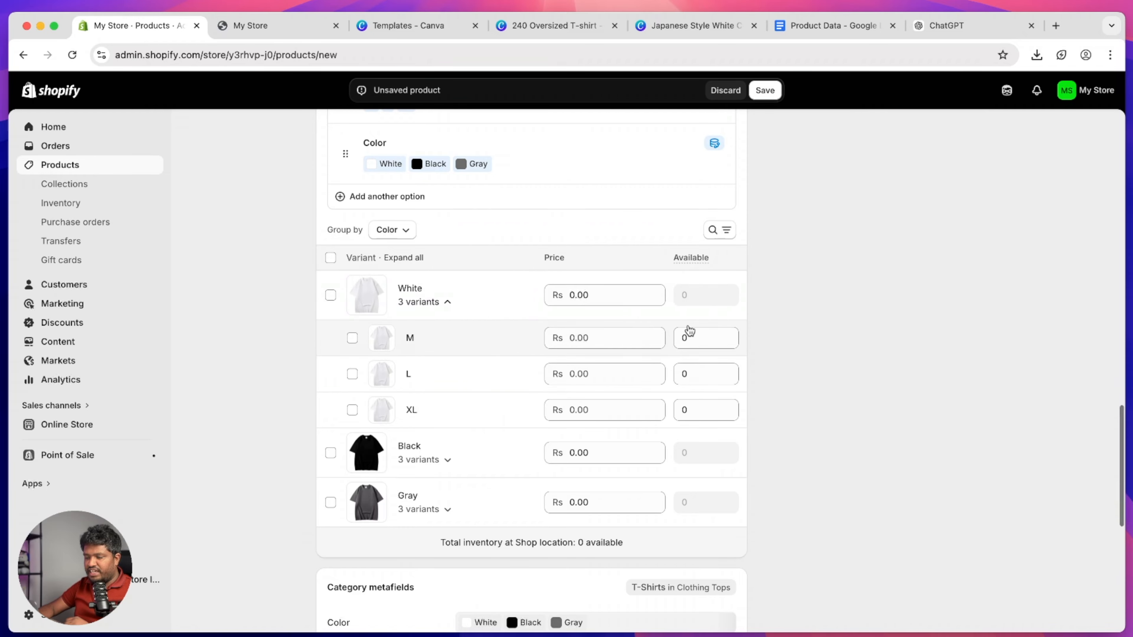
{"action": "left_click", "coordinate": [695, 334]}
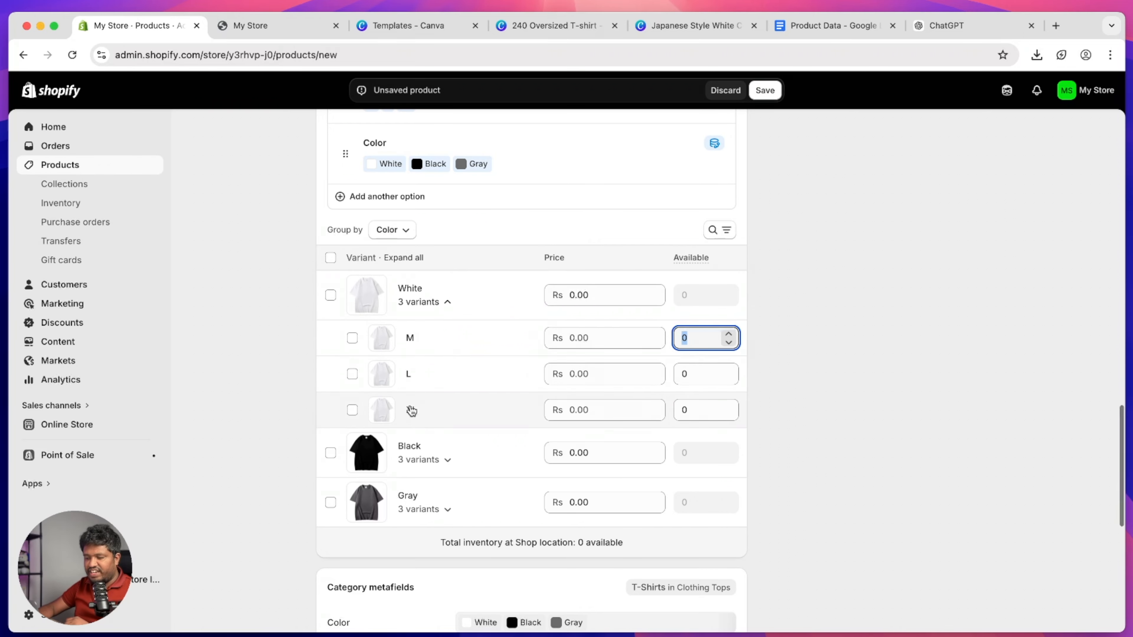
{"action": "left_click", "coordinate": [688, 413]}
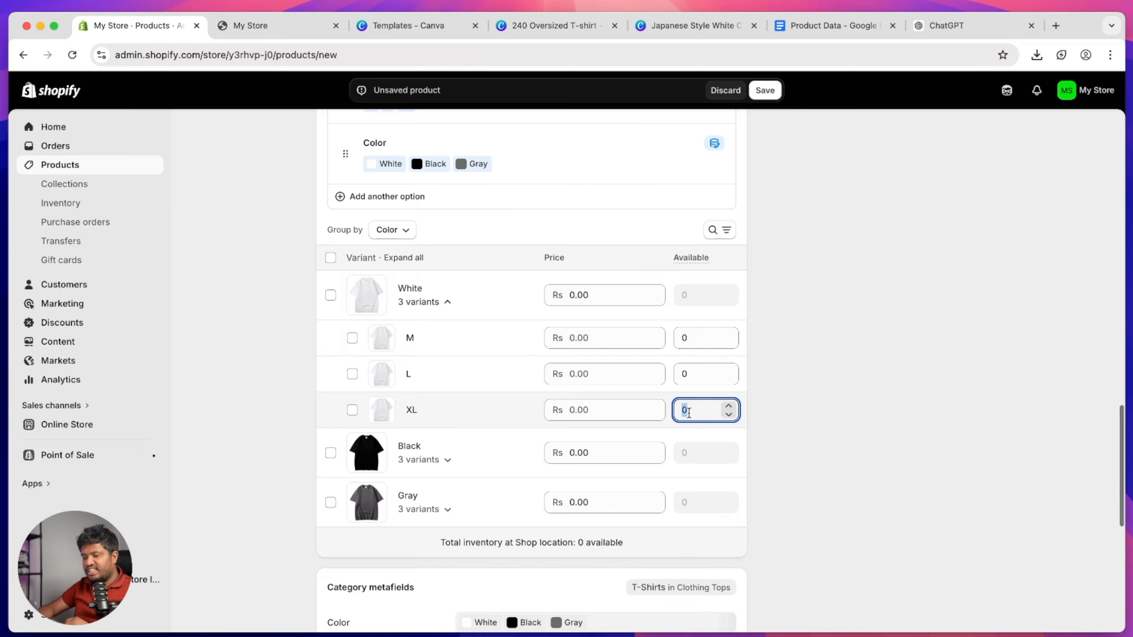
{"action": "left_click", "coordinate": [714, 341]}
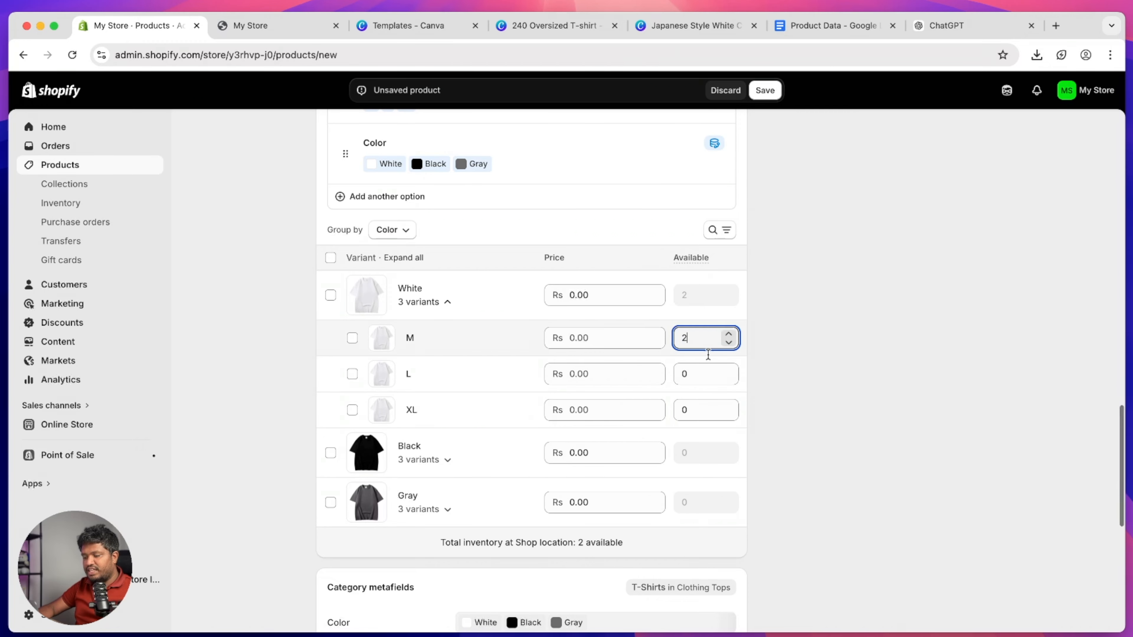
{"action": "left_click", "coordinate": [690, 374]}
{"action": "type", "text": "3"}
{"action": "left_click", "coordinate": [708, 406]}
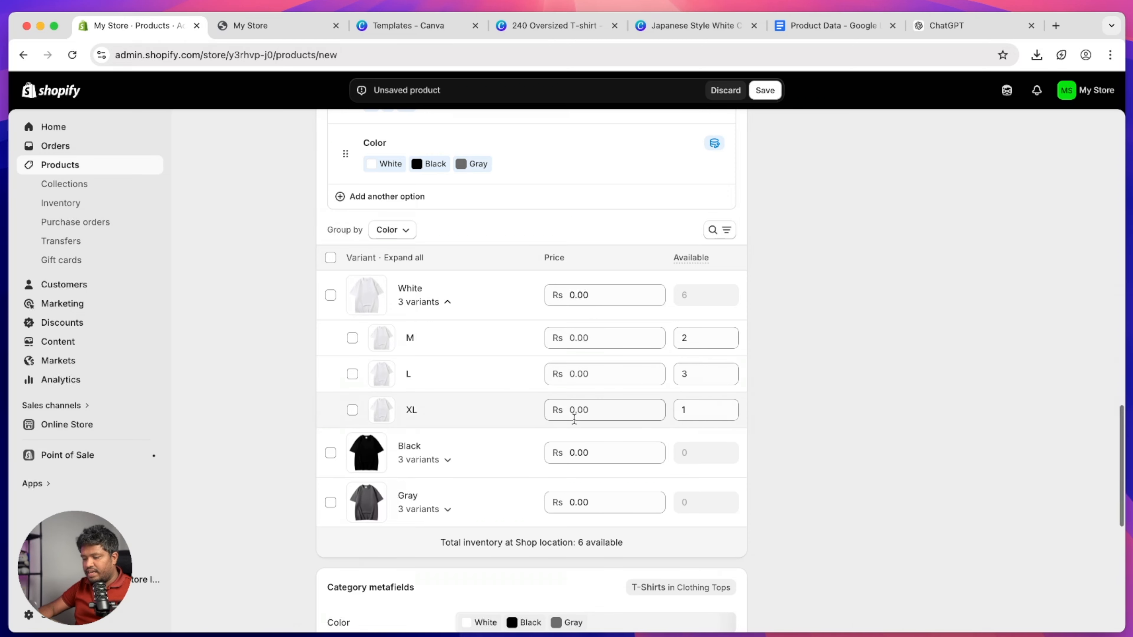
Set the available stock of the Black L and Black XL variants to 2 each.
{"action": "left_click", "coordinate": [514, 453]}
{"action": "left_click", "coordinate": [691, 527]}
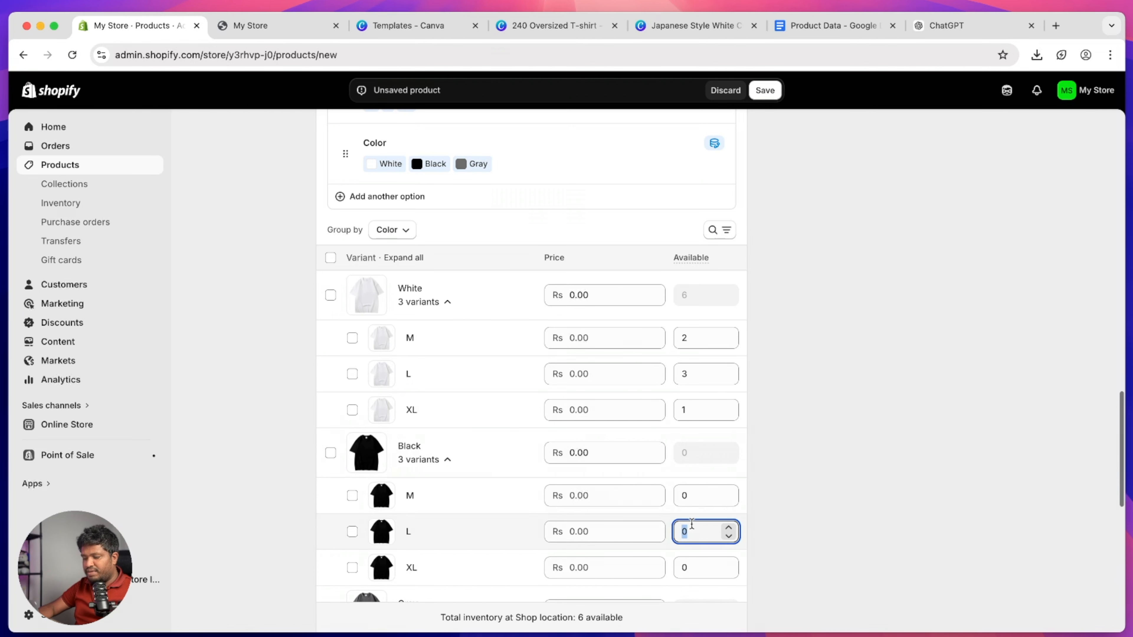
{"action": "type", "text": "2"}
{"action": "left_click", "coordinate": [696, 567]}
{"action": "type", "text": "2"}
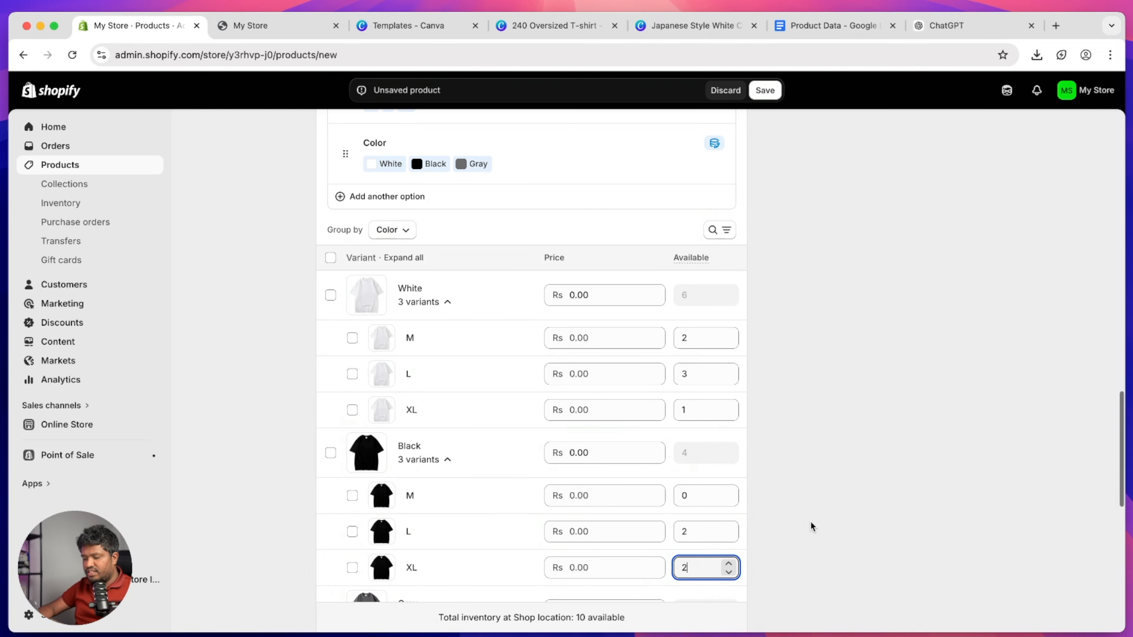
{"action": "left_click", "coordinate": [811, 521]}
Set the available stock of the Gray variants to 1 for M, 2 for L and 1 for XL.
{"action": "scroll", "coordinate": [811, 521], "scroll_direction": "down", "scroll_amount": 5}
{"action": "left_click", "coordinate": [499, 423]}
{"action": "left_click", "coordinate": [687, 463]}
{"action": "type", "text": "1"}
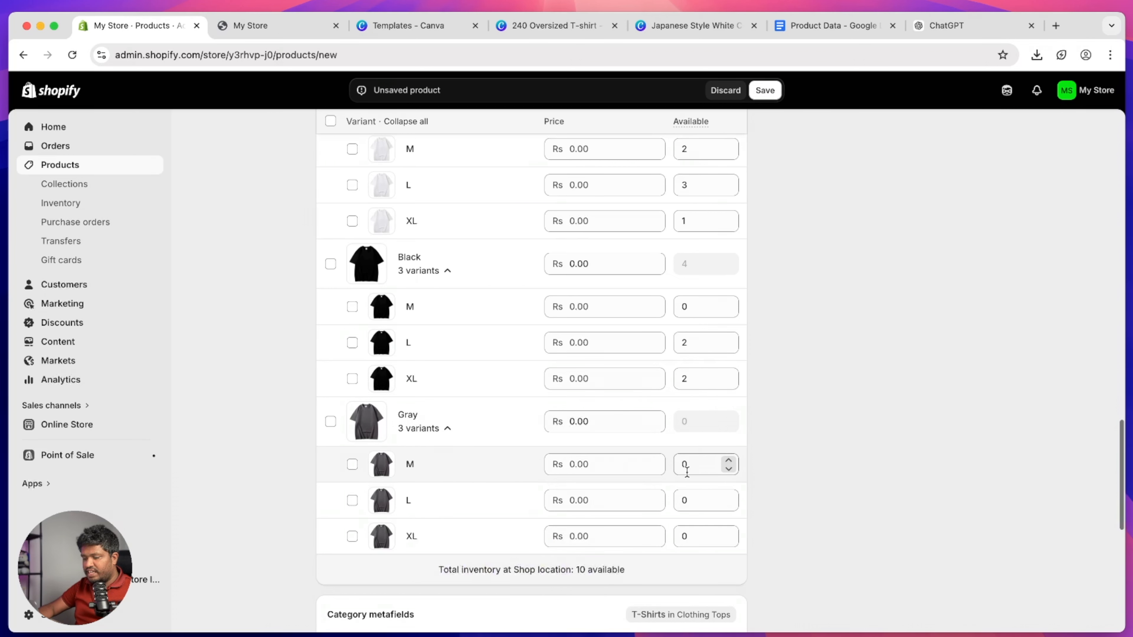
{"action": "left_click", "coordinate": [698, 536]}
{"action": "type", "text": "1"}
{"action": "left_click", "coordinate": [809, 499]}
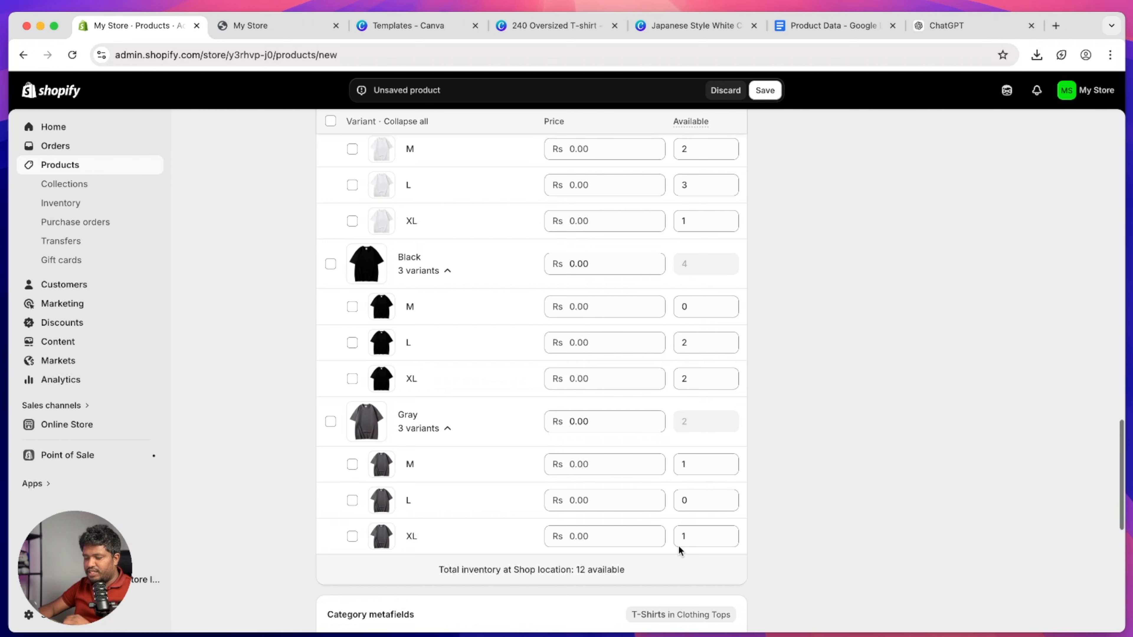
{"action": "left_click", "coordinate": [706, 501]}
{"action": "left_click", "coordinate": [786, 479]}
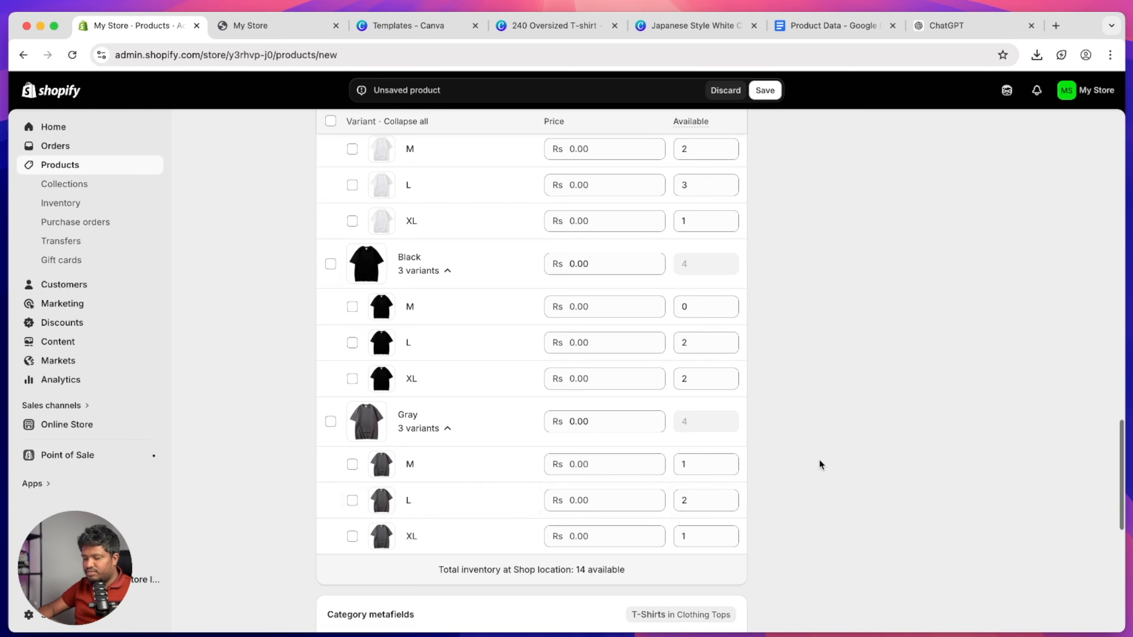
Collapse the three color groups and set the price of all White variants to Rs 3,100.
{"action": "scroll", "coordinate": [562, 445], "scroll_direction": "up", "scroll_amount": 5}
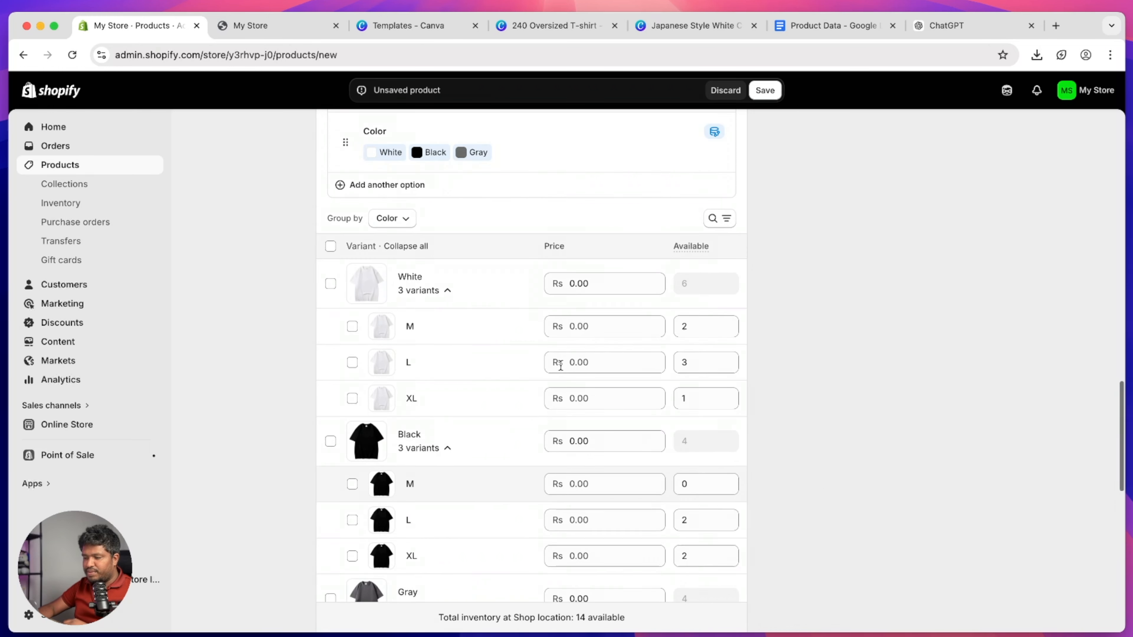
{"action": "left_click", "coordinate": [446, 291]}
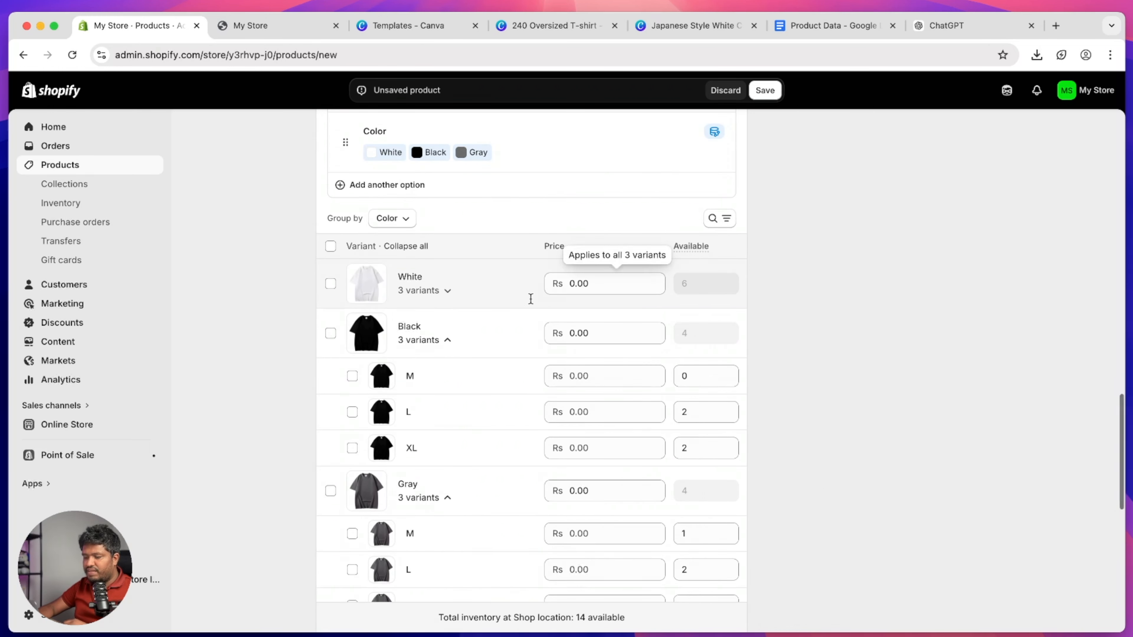
{"action": "left_click", "coordinate": [448, 341]}
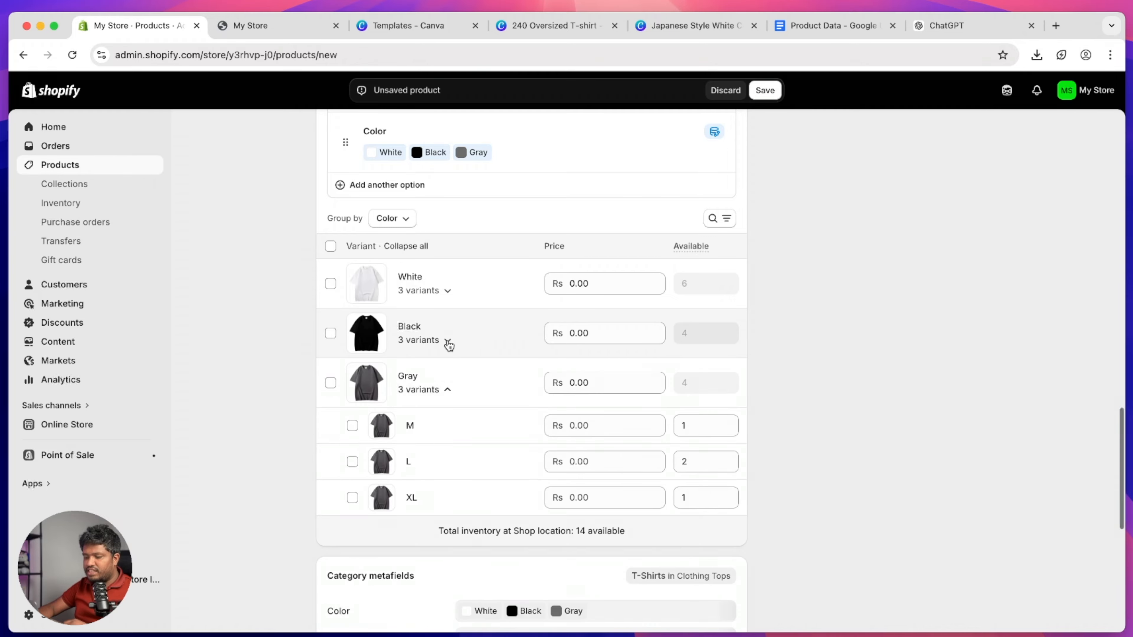
{"action": "left_click", "coordinate": [446, 389]}
{"action": "left_click", "coordinate": [613, 286]}
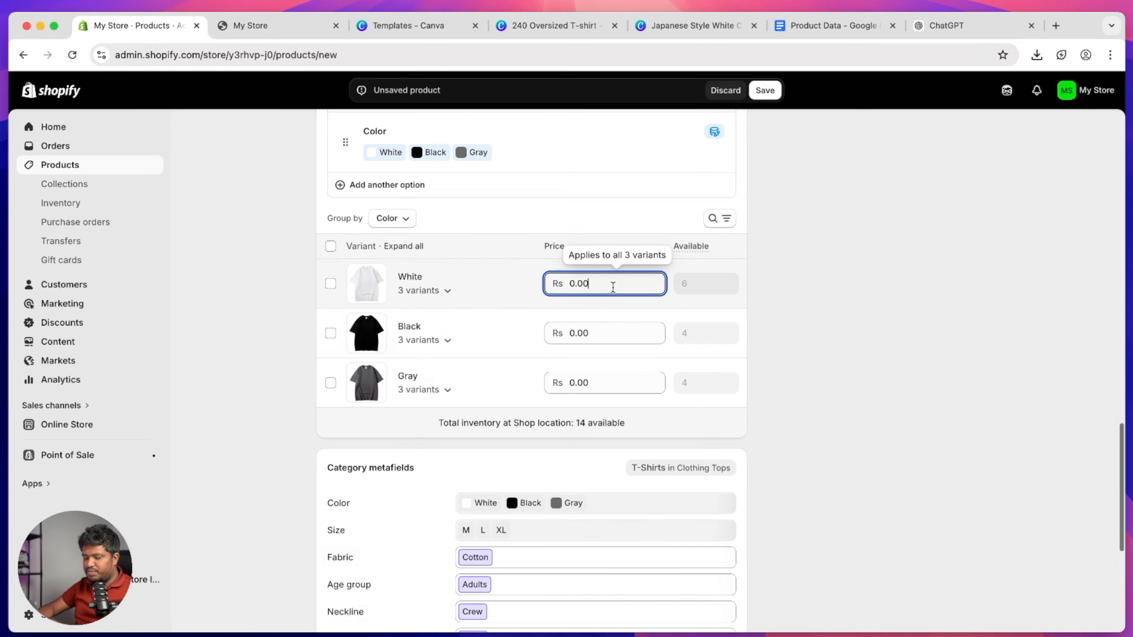
{"action": "key", "text": "BackSpace"}
{"action": "key", "text": "BackSpace"}
{"action": "key", "text": "BackSpace"}
{"action": "key", "text": "BackSpace"}
{"action": "type", "text": "5"}
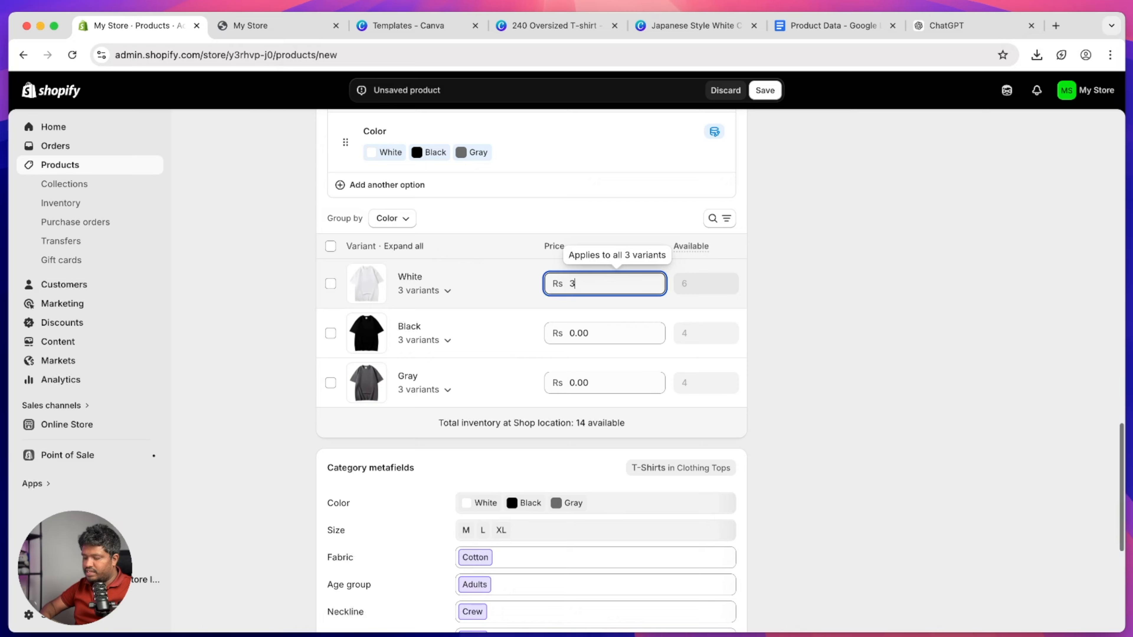
Set the price of all Black and all Gray variants to Rs 3,100 and check the individual Black sizes.
{"action": "left_click", "coordinate": [618, 334]}
{"action": "key", "text": "BackSpace"}
{"action": "key", "text": "BackSpace"}
{"action": "key", "text": "BackSpace"}
{"action": "key", "text": "BackSpace"}
{"action": "type", "text": "3100"}
{"action": "left_click", "coordinate": [618, 387]}
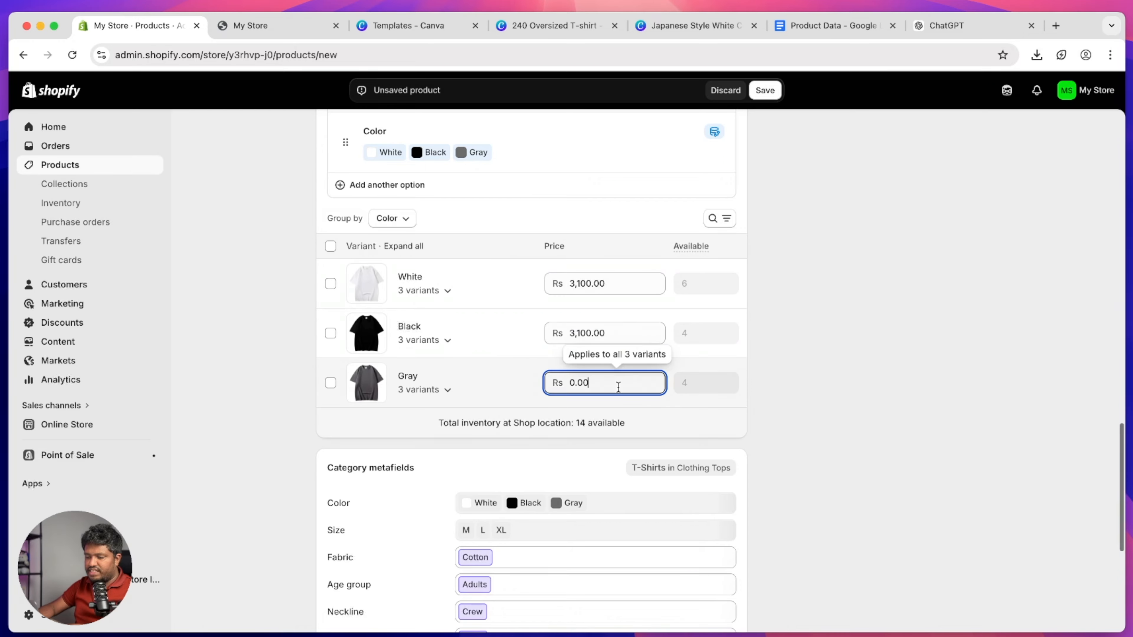
{"action": "type", "text": "3100"}
{"action": "left_click", "coordinate": [878, 370]}
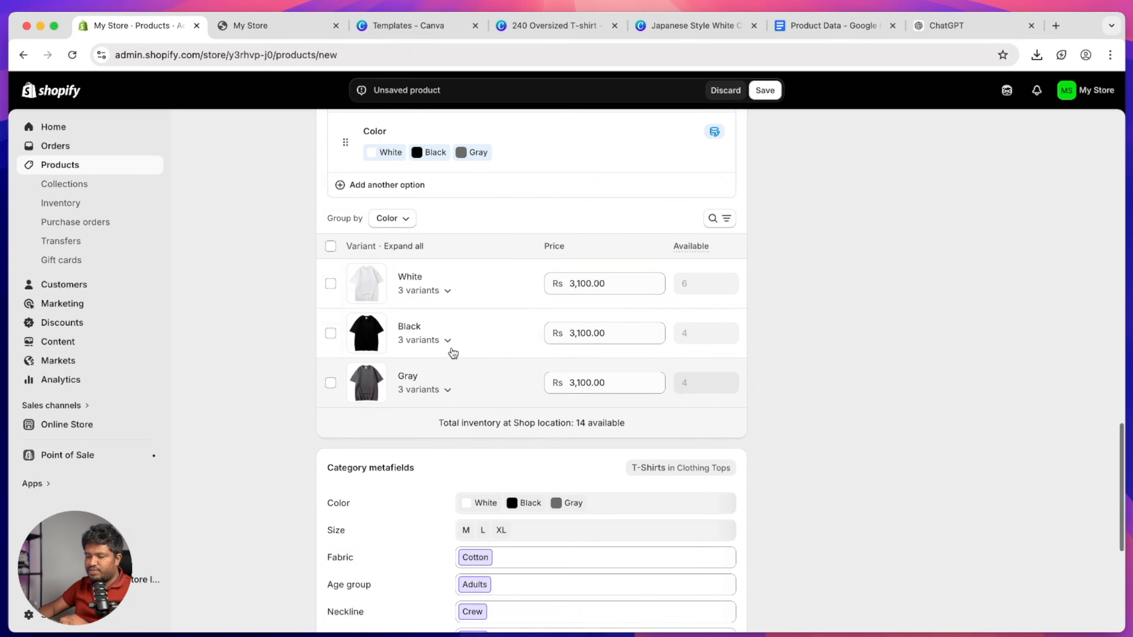
{"action": "left_click", "coordinate": [416, 341]}
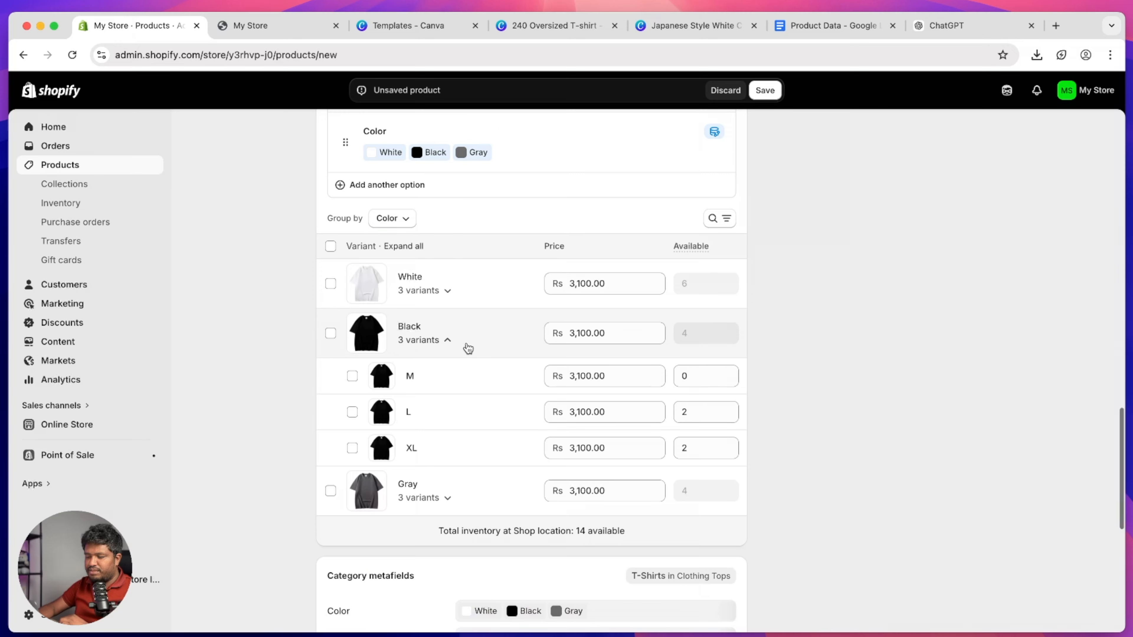
{"action": "left_click", "coordinate": [444, 341]}
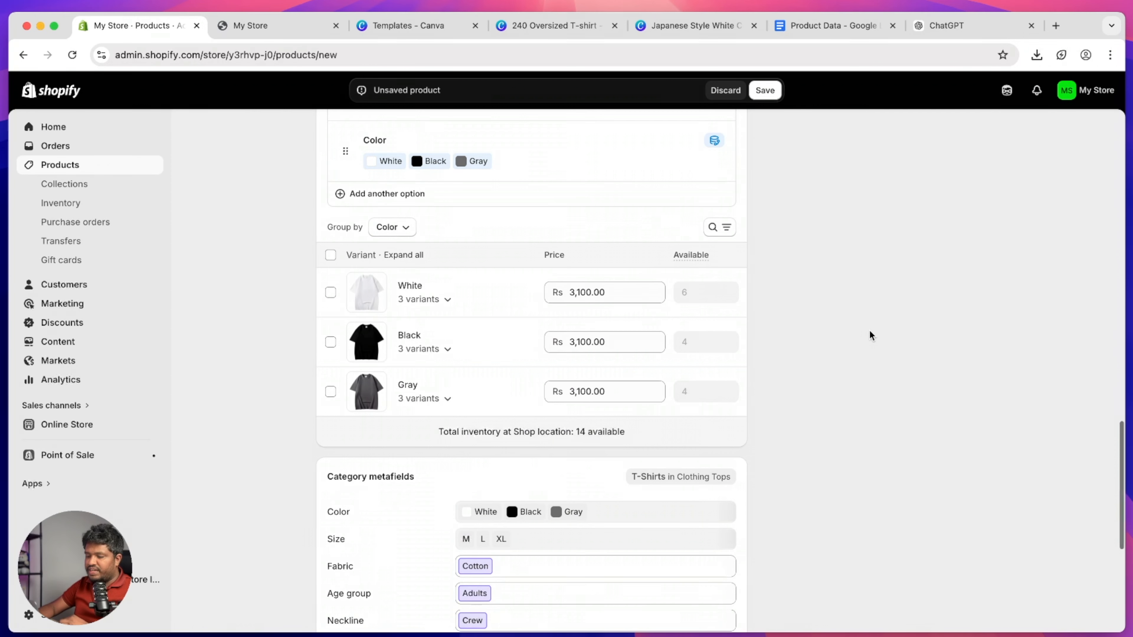
Leave the product type and vendor blank and save the 240 Oversized T-shirt product.
{"action": "scroll", "coordinate": [870, 330], "scroll_direction": "up", "scroll_amount": 15}
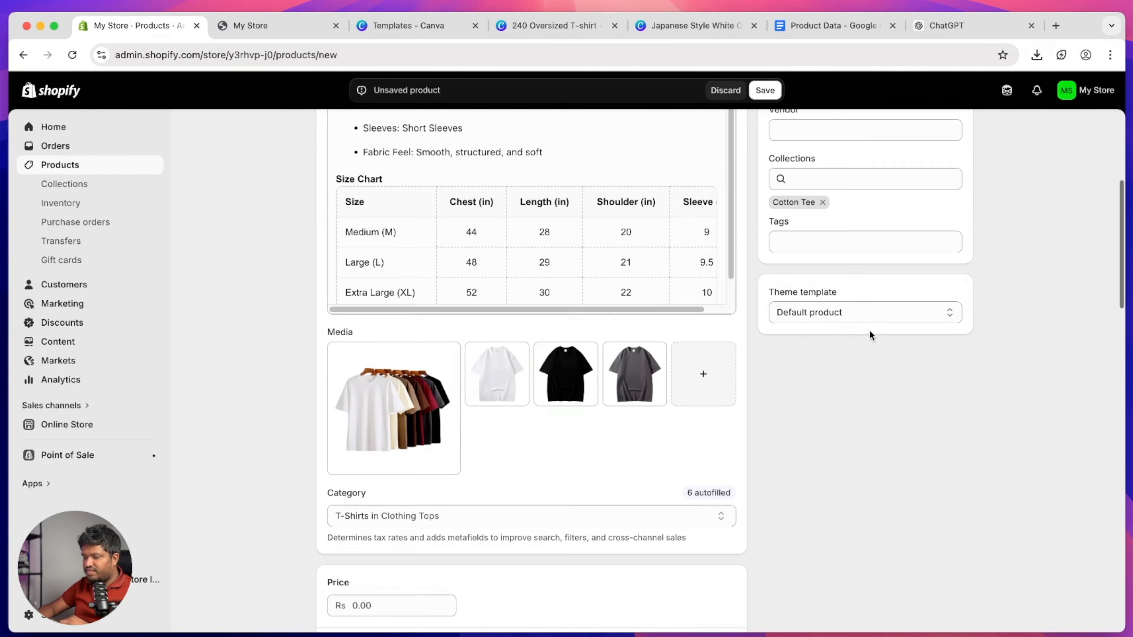
{"action": "scroll", "coordinate": [869, 330], "scroll_direction": "up", "scroll_amount": 5}
{"action": "left_click", "coordinate": [819, 317]}
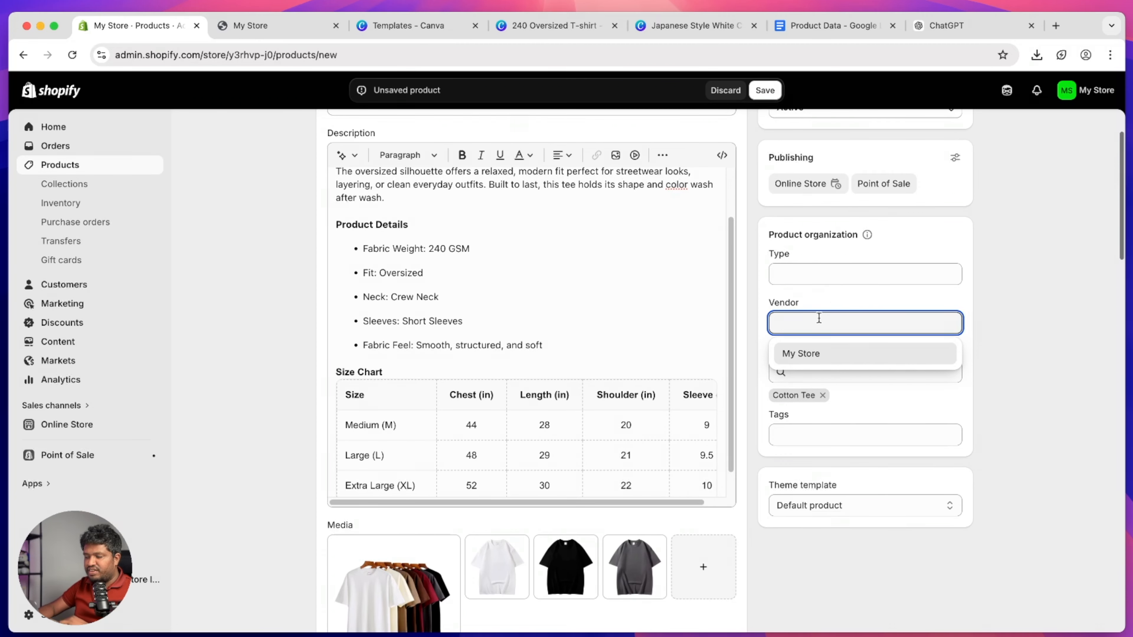
{"action": "left_click", "coordinate": [805, 274]}
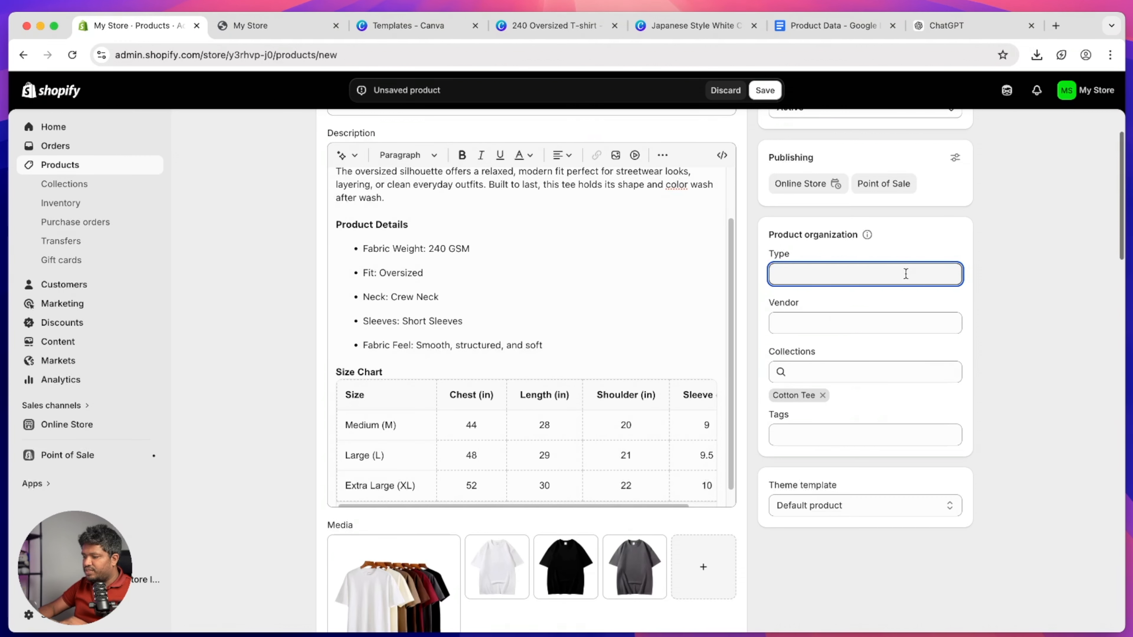
{"action": "scroll", "coordinate": [686, 177], "scroll_direction": "up", "scroll_amount": 2}
{"action": "left_click", "coordinate": [764, 92]}
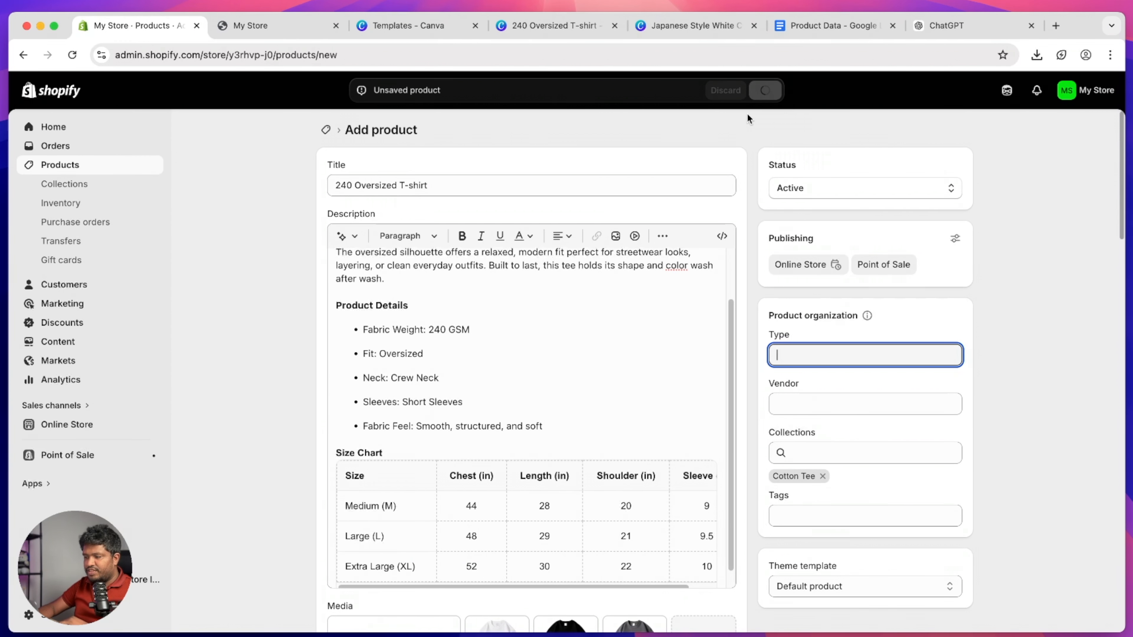
{"action": "scroll", "coordinate": [613, 268], "scroll_direction": "down", "scroll_amount": 1}
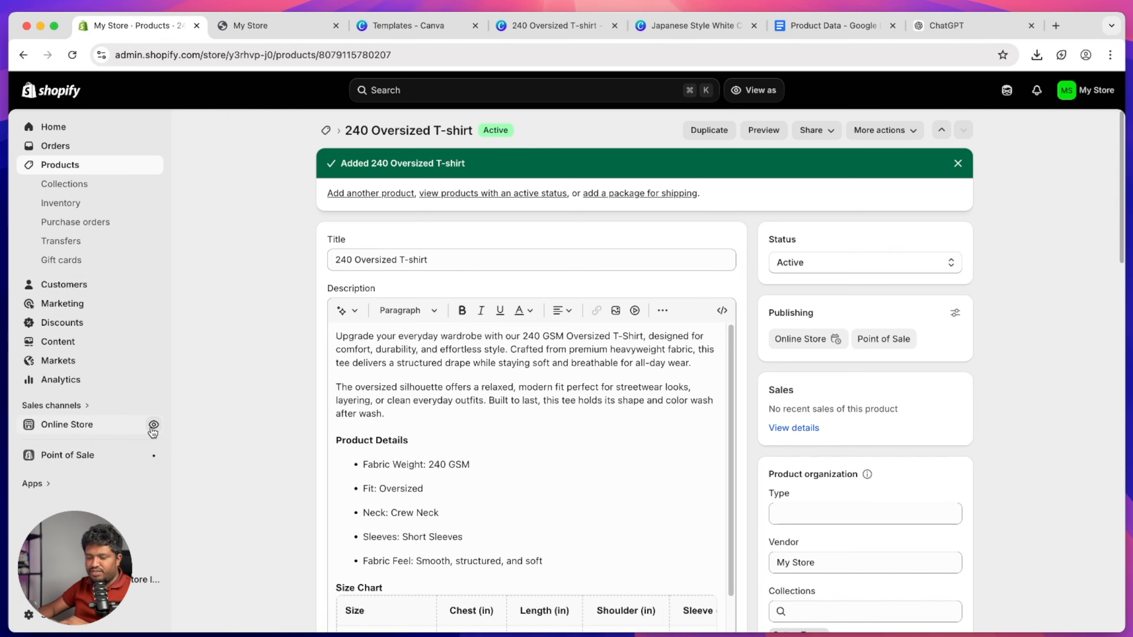
Preview the online store, look over its home page and open the 240 Oversized T-shirt product page.
{"action": "left_click", "coordinate": [153, 426]}
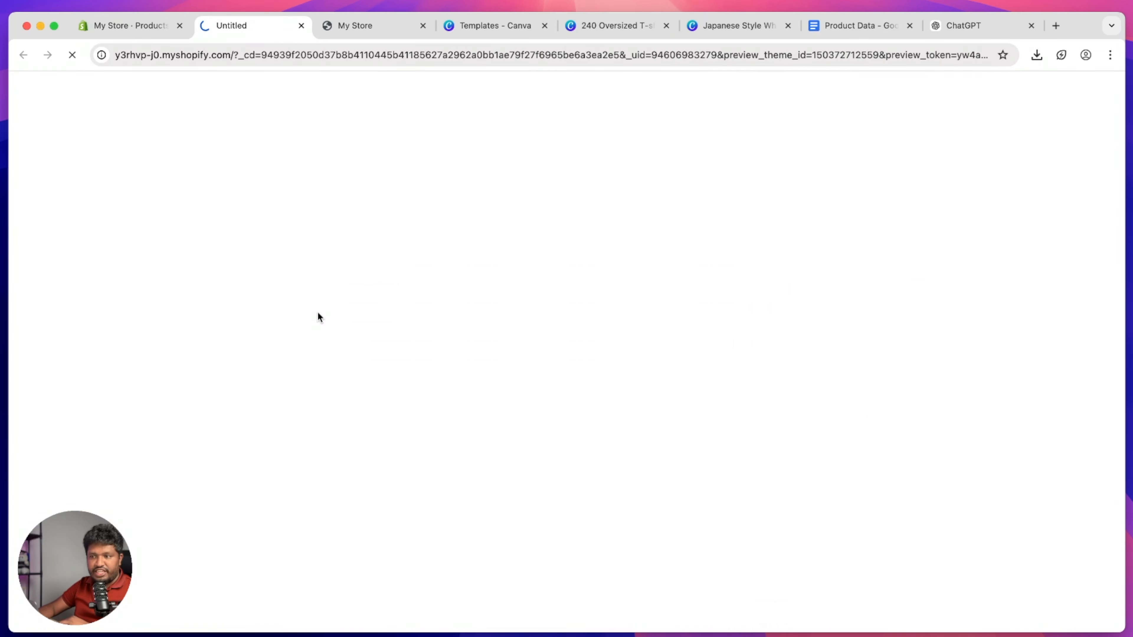
{"action": "scroll", "coordinate": [319, 316], "scroll_direction": "down", "scroll_amount": 10}
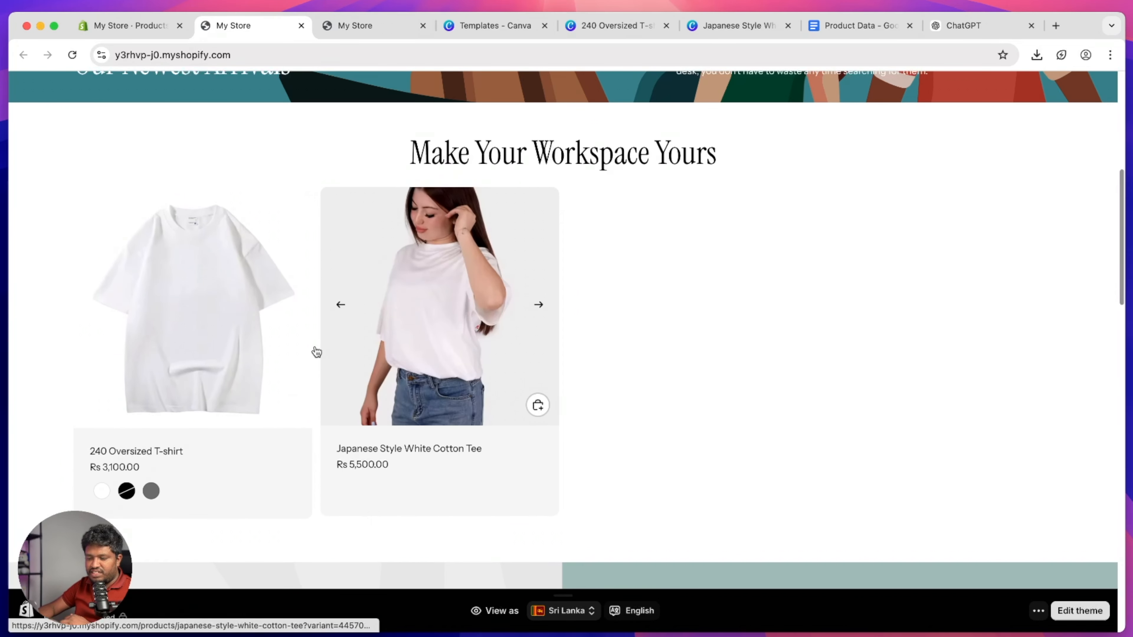
{"action": "scroll", "coordinate": [719, 412], "scroll_direction": "up", "scroll_amount": 8}
{"action": "scroll", "coordinate": [719, 411], "scroll_direction": "down", "scroll_amount": 10}
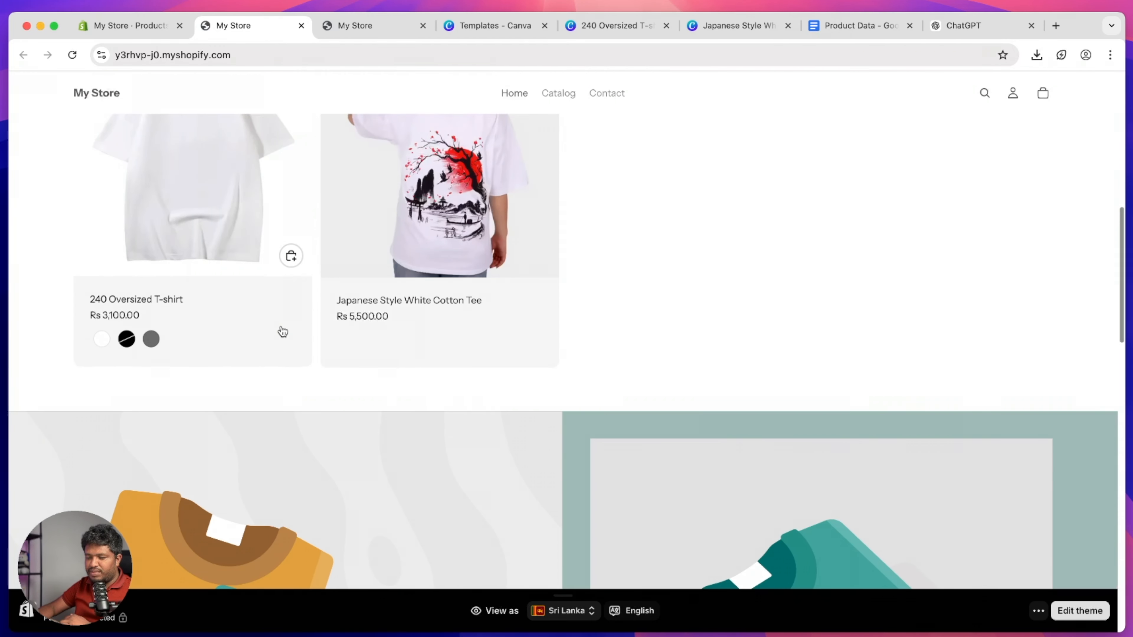
{"action": "left_click", "coordinate": [282, 332]}
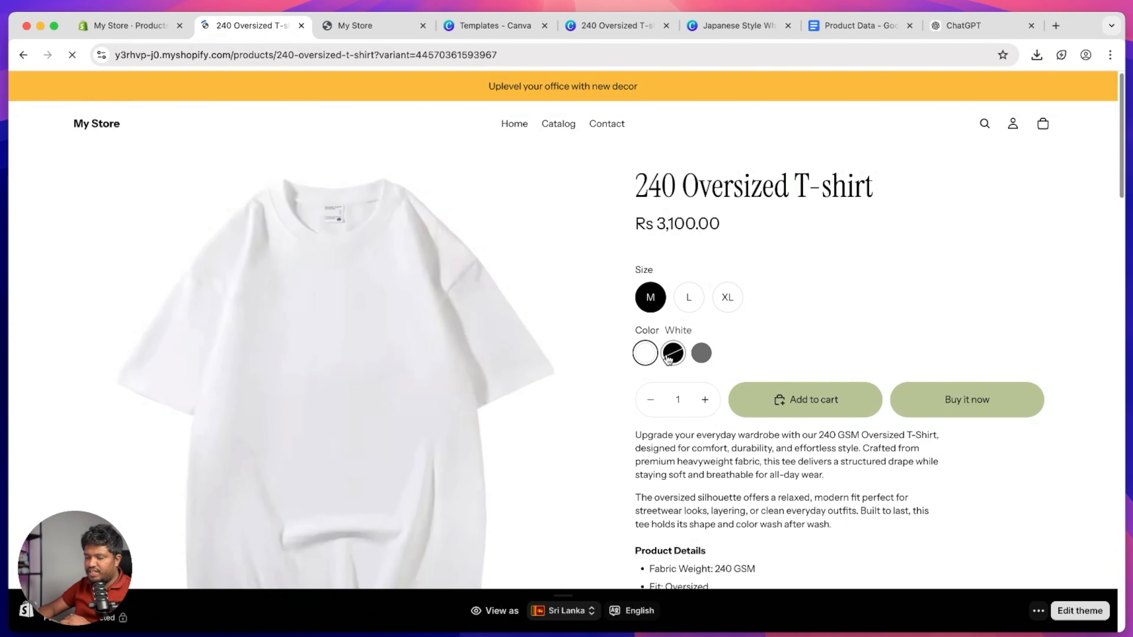
Examine the product page's images, size chart, Details and Shipping & Returns sections, and return to the product in the Shopify admin.
{"action": "scroll", "coordinate": [326, 356], "scroll_direction": "down", "scroll_amount": 15}
{"action": "scroll", "coordinate": [419, 357], "scroll_direction": "up", "scroll_amount": 5}
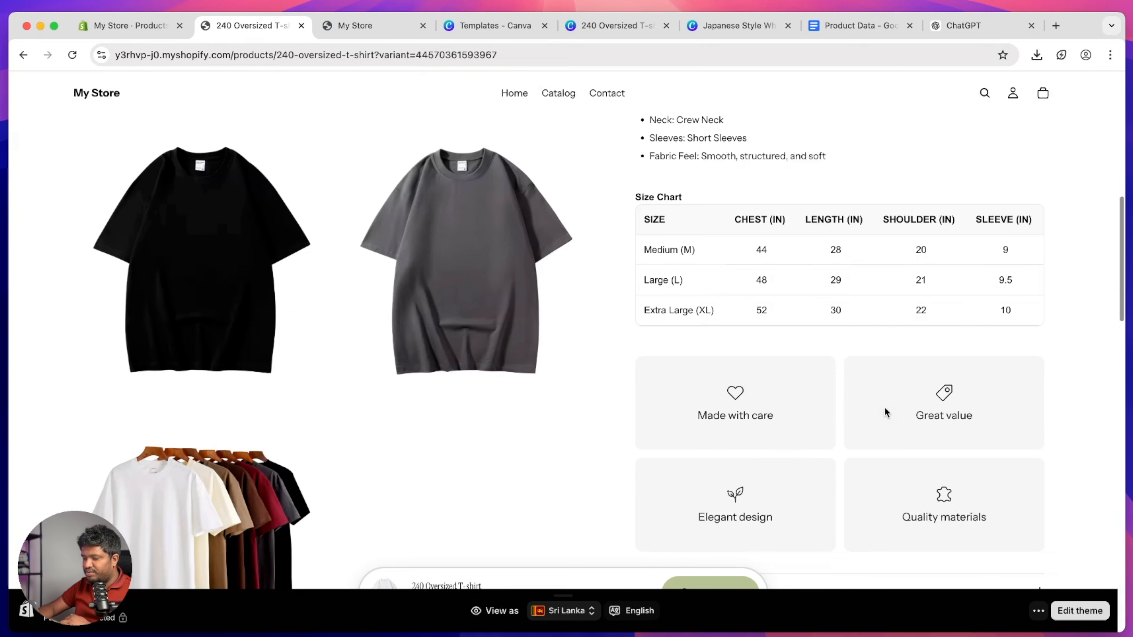
{"action": "scroll", "coordinate": [886, 413], "scroll_direction": "down", "scroll_amount": 3}
{"action": "scroll", "coordinate": [777, 372], "scroll_direction": "down", "scroll_amount": 2}
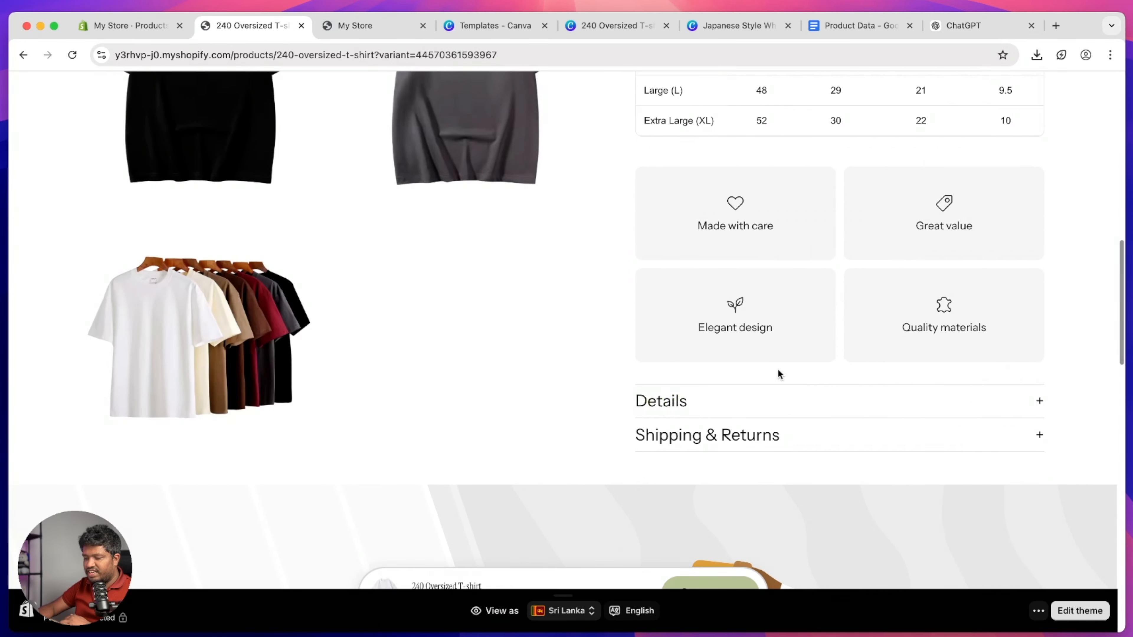
{"action": "left_click", "coordinate": [749, 401]}
{"action": "left_click", "coordinate": [742, 432]}
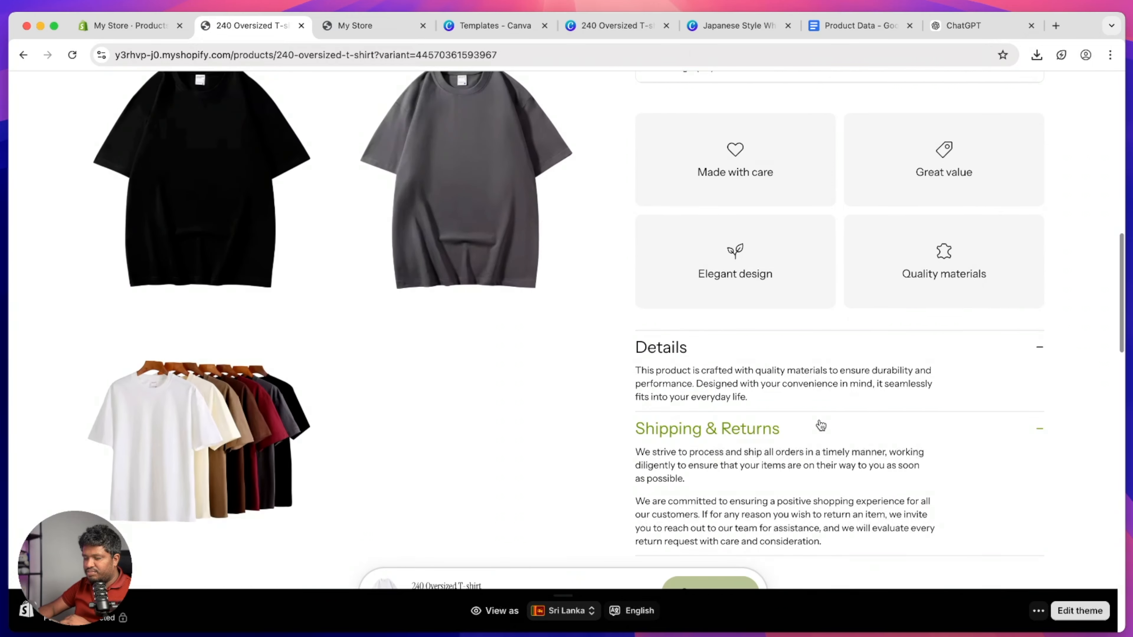
{"action": "scroll", "coordinate": [820, 424], "scroll_direction": "down", "scroll_amount": 2}
{"action": "scroll", "coordinate": [819, 422], "scroll_direction": "up", "scroll_amount": 20}
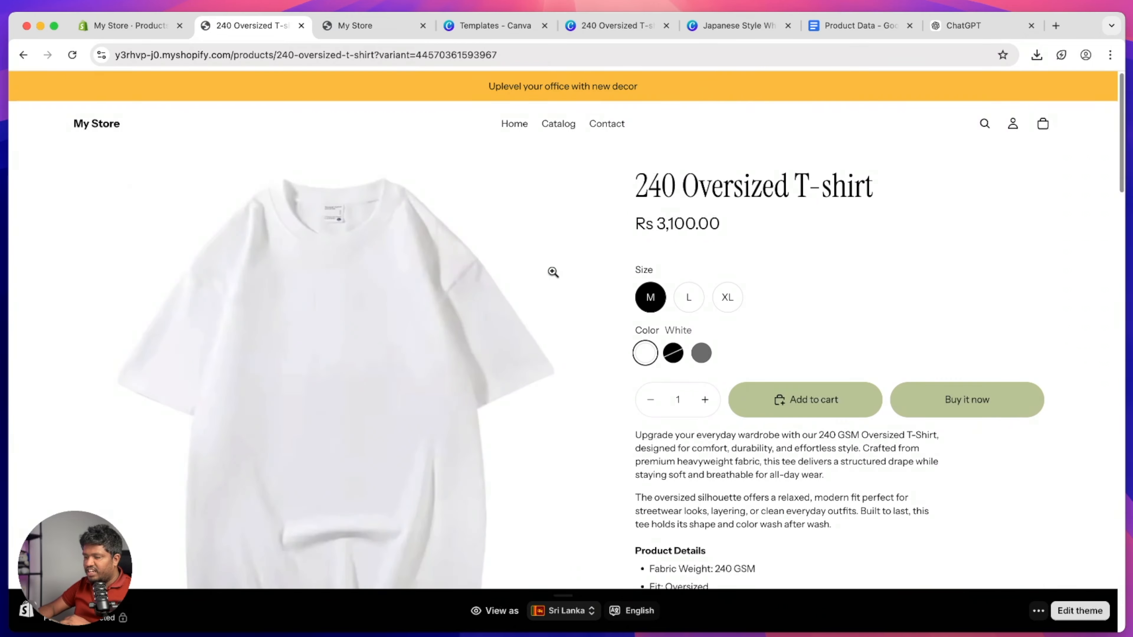
{"action": "scroll", "coordinate": [553, 273], "scroll_direction": "down", "scroll_amount": 15}
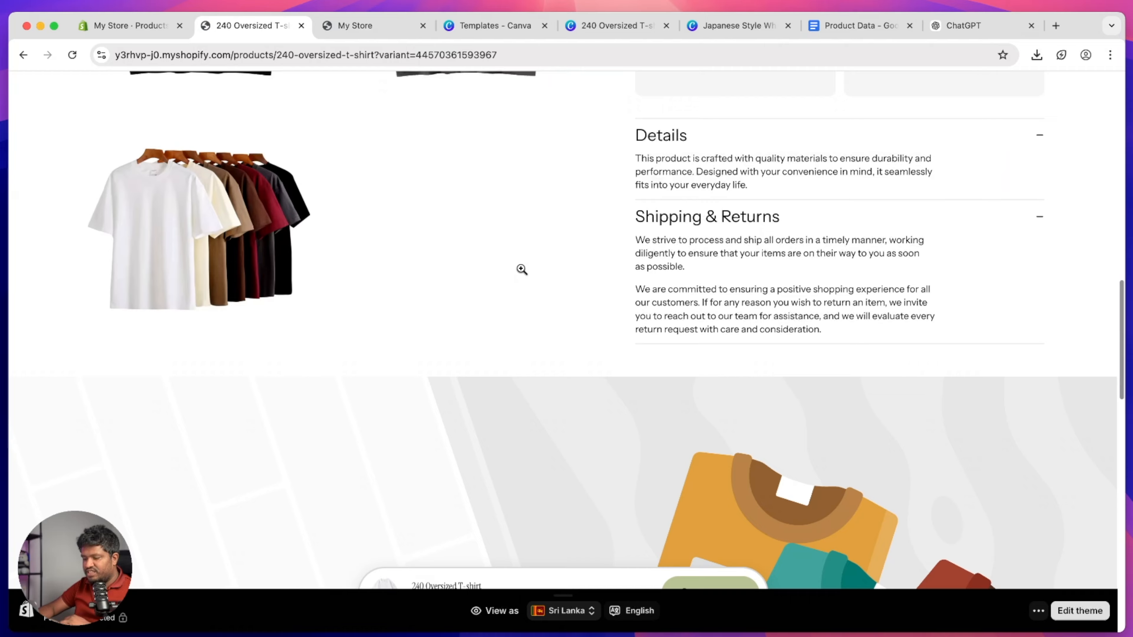
{"action": "scroll", "coordinate": [518, 281], "scroll_direction": "down", "scroll_amount": 3}
{"action": "scroll", "coordinate": [517, 283], "scroll_direction": "up", "scroll_amount": 15}
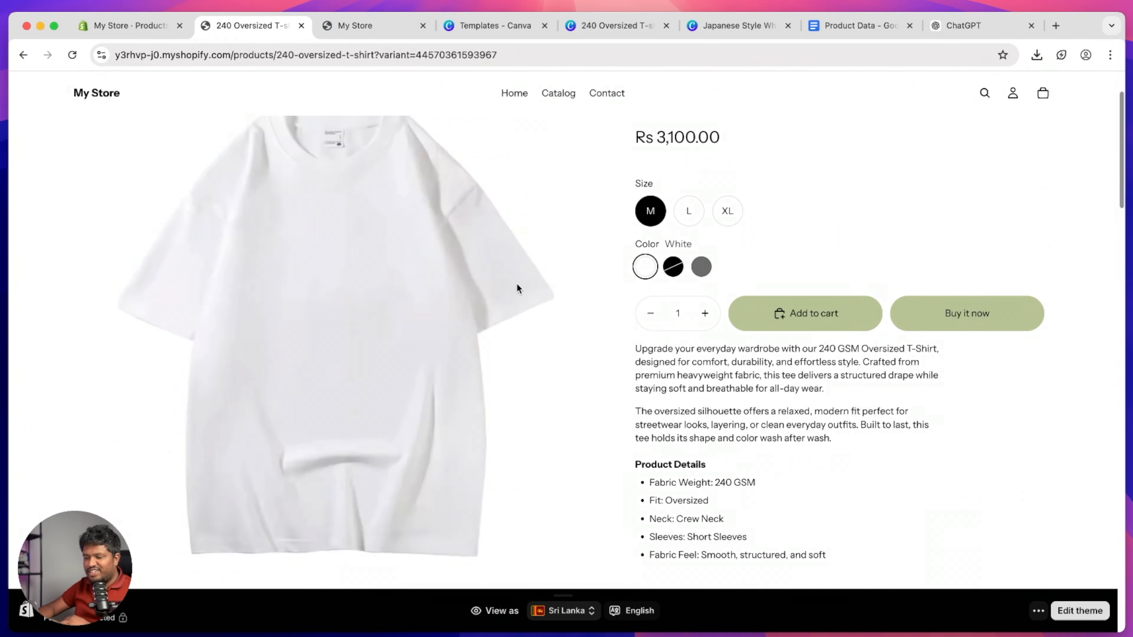
{"action": "scroll", "coordinate": [517, 284], "scroll_direction": "up", "scroll_amount": 2}
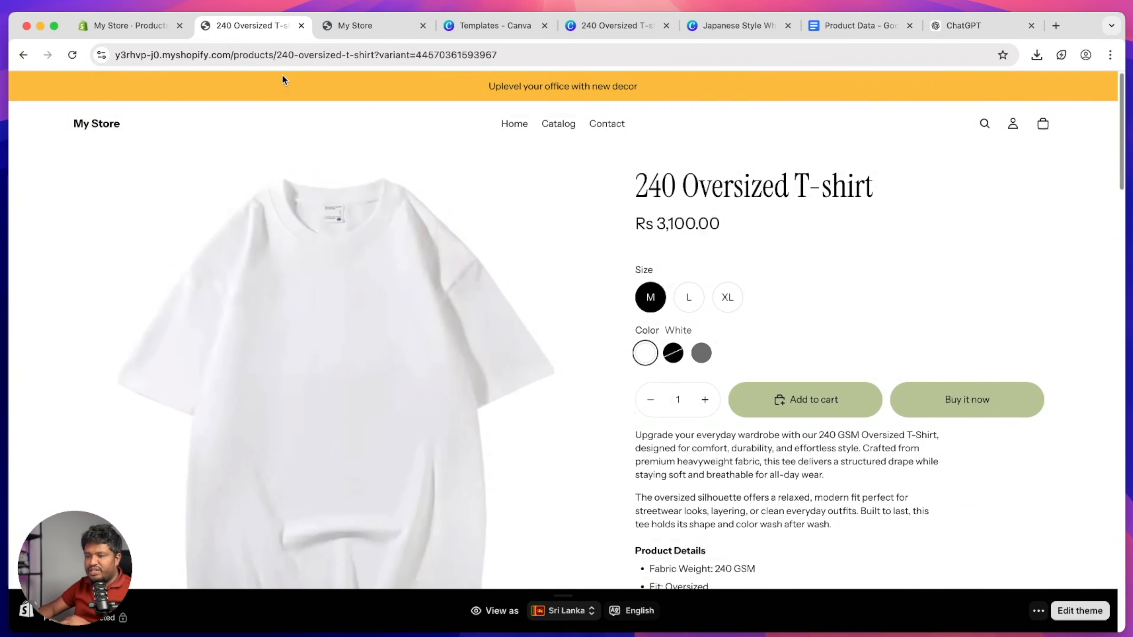
{"action": "left_click", "coordinate": [148, 28]}
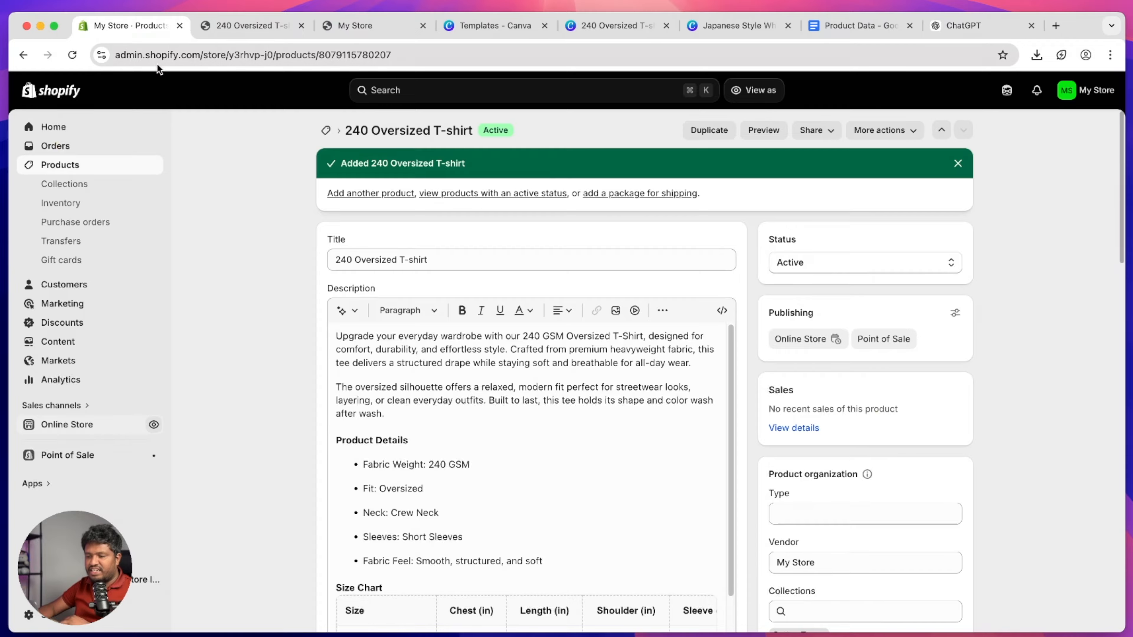